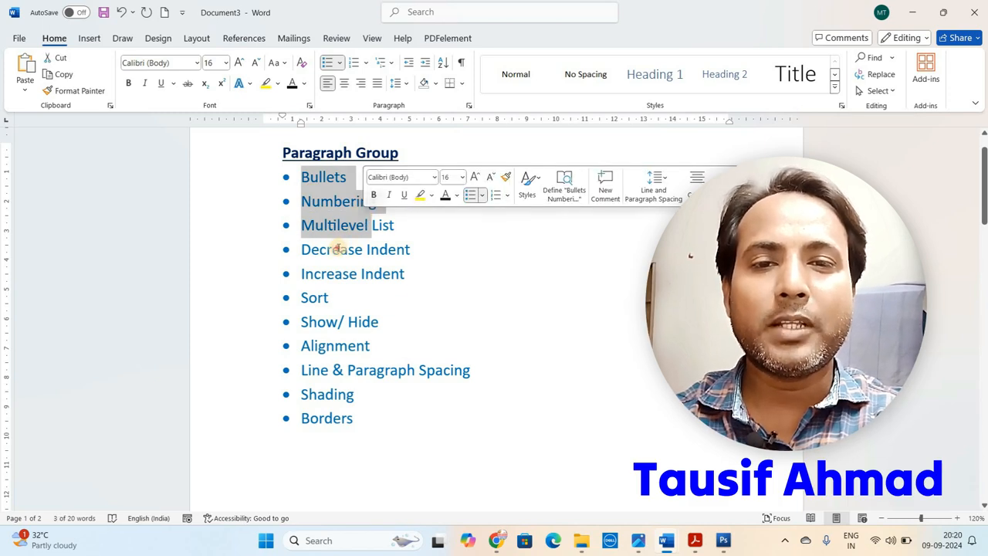
Review the Paragraph Group topic list from Bullets through Borders
left_click(332, 275)
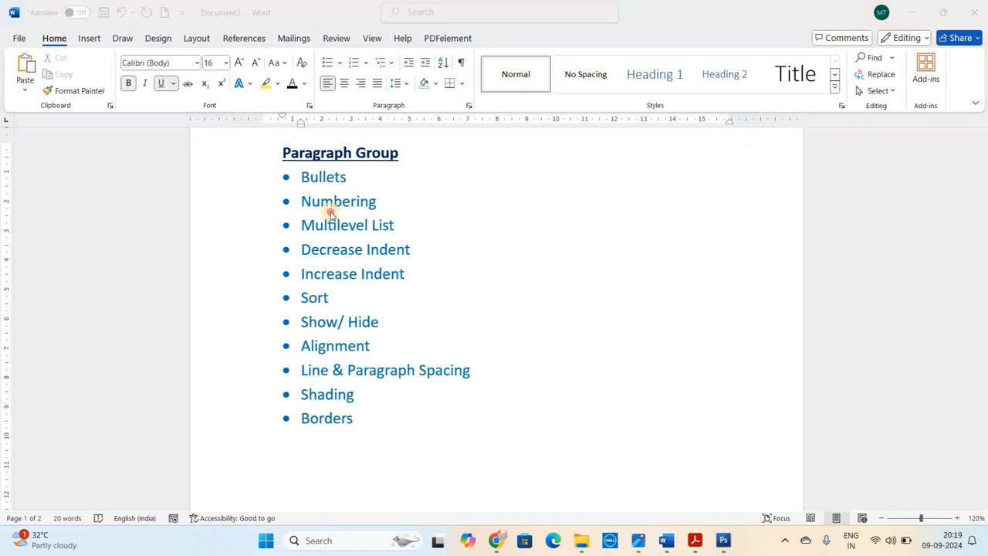
left_click(330, 213)
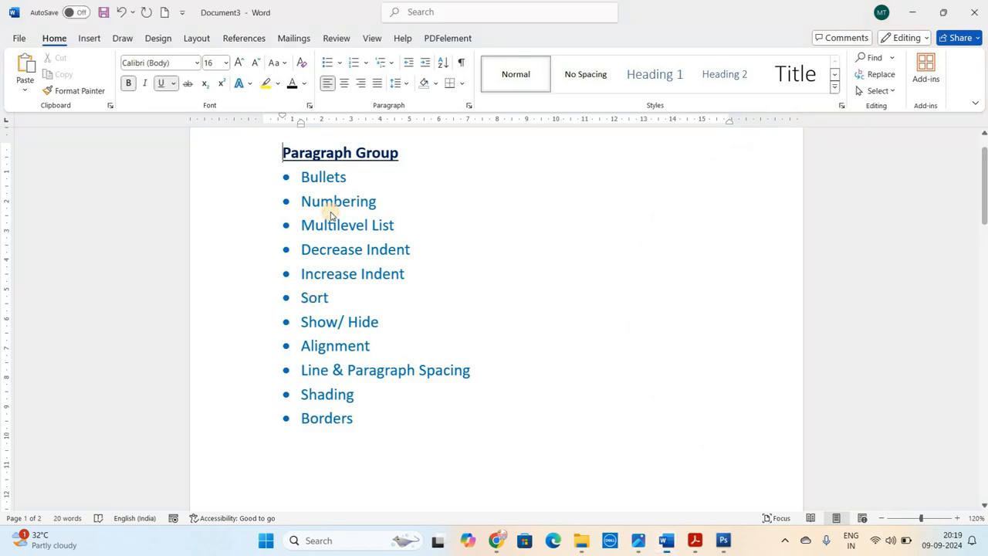
left_click(305, 185)
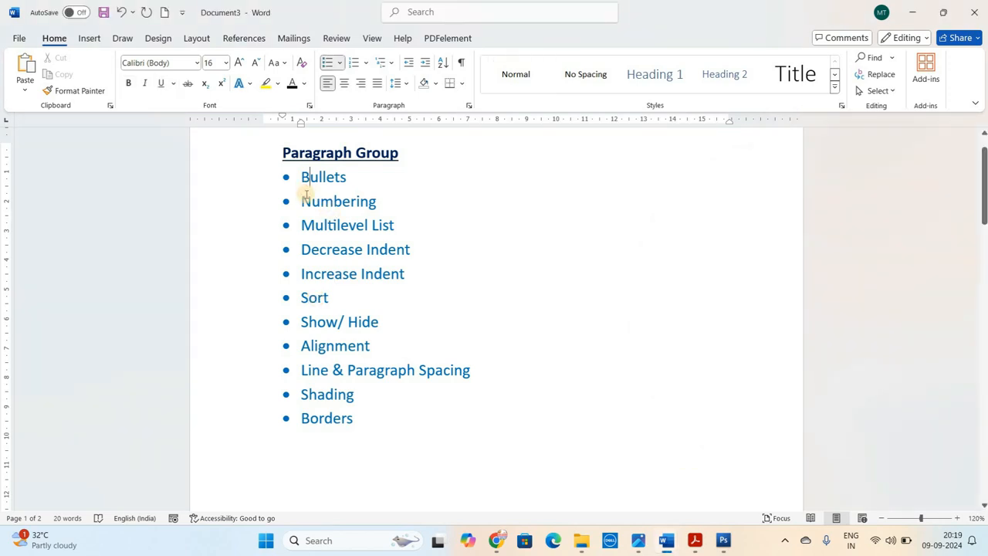
left_click(306, 196)
left_click(306, 222)
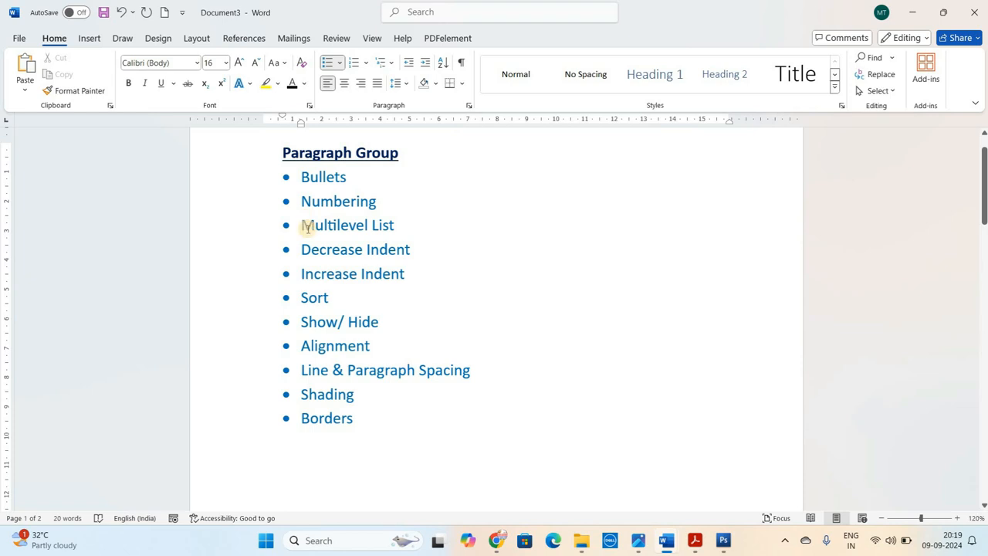
left_click(307, 248)
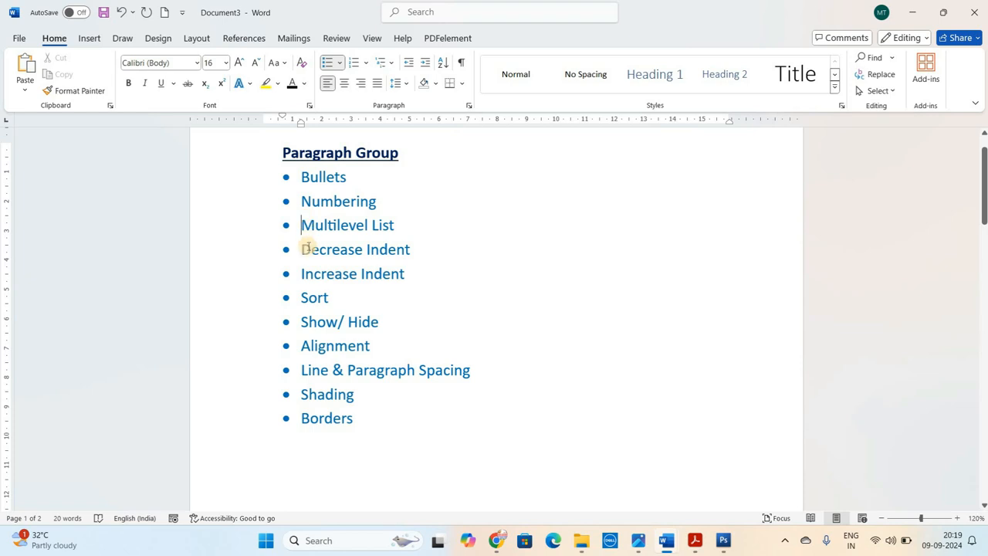
left_click(305, 177)
left_click(304, 200)
left_click(304, 223)
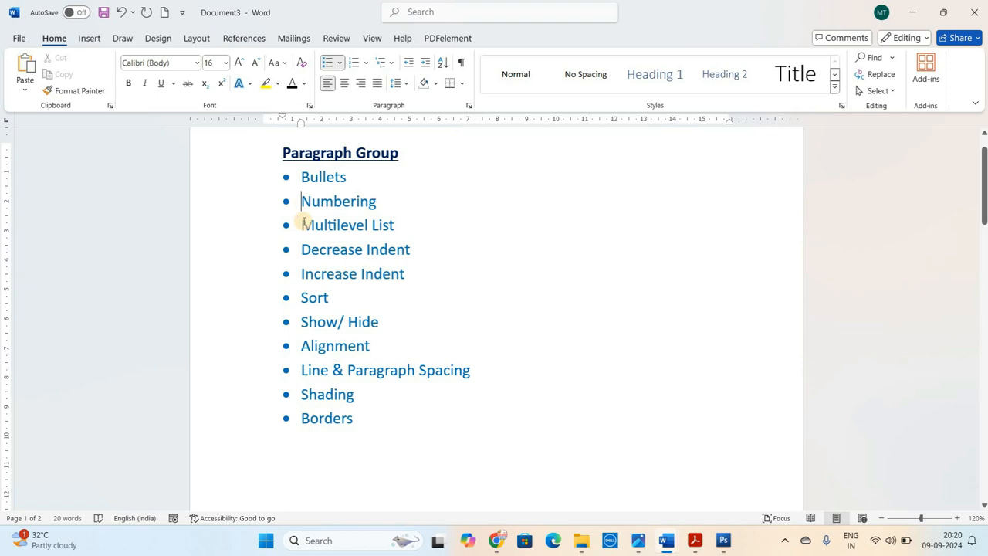
left_click(304, 223)
left_click_drag(303, 178, 351, 241)
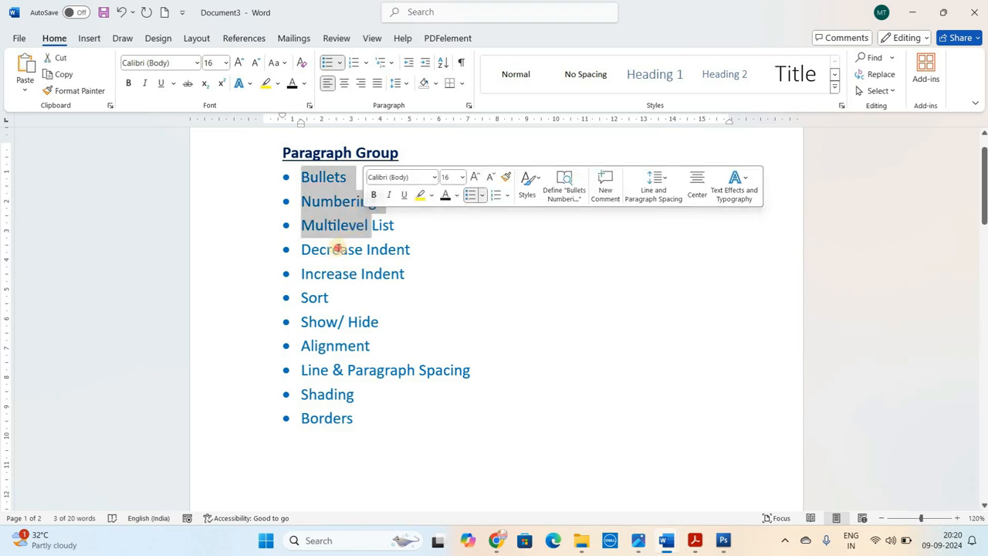
left_click(340, 250)
left_click(333, 274)
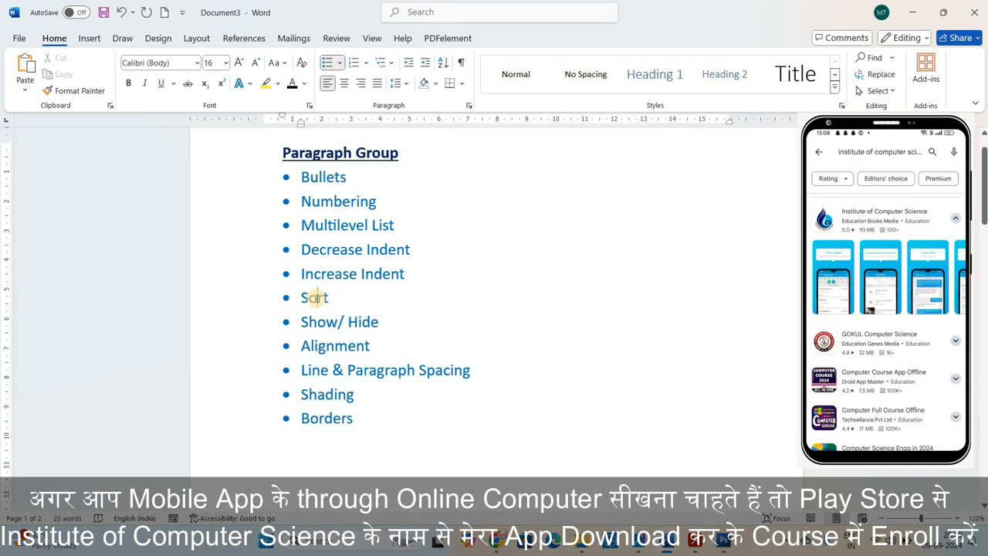
left_click(315, 298)
left_click(318, 322)
left_click(362, 322)
left_click(334, 346)
left_click(318, 369)
left_click(415, 370)
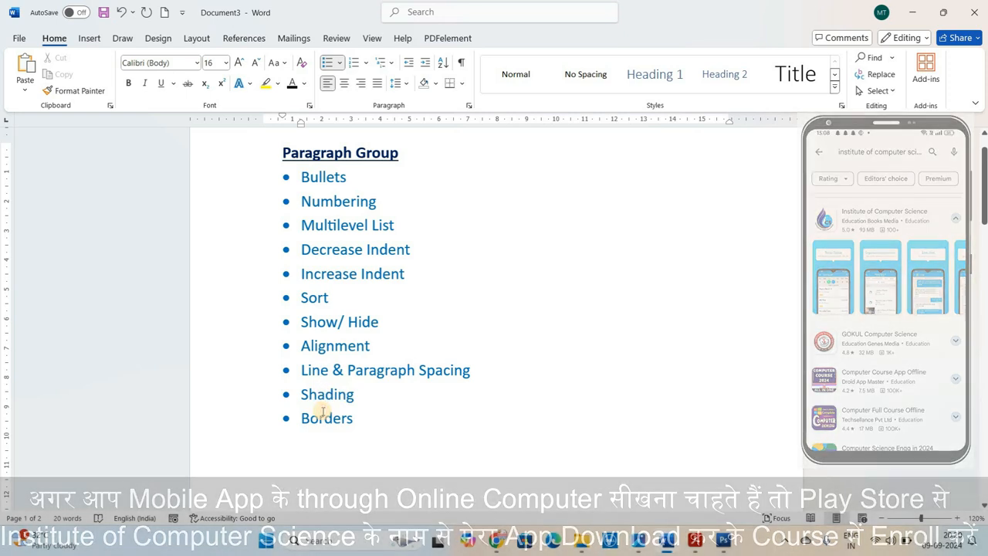
left_click(325, 414)
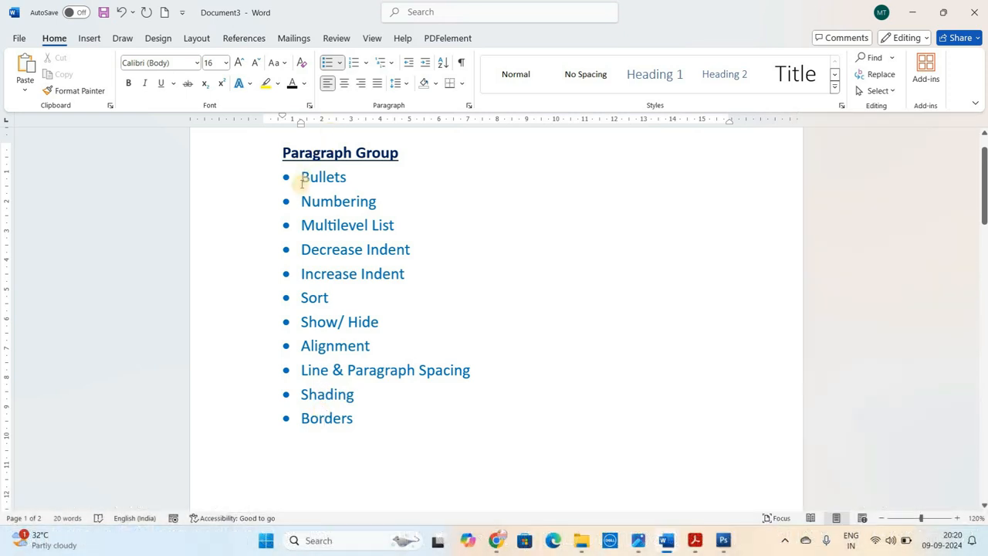
left_click(302, 176)
Start an arrowhead-bulleted list at the top of the blank second page with the items Keyboard, Mouse and RAM
left_click_drag(985, 208, 982, 380)
left_click(281, 350)
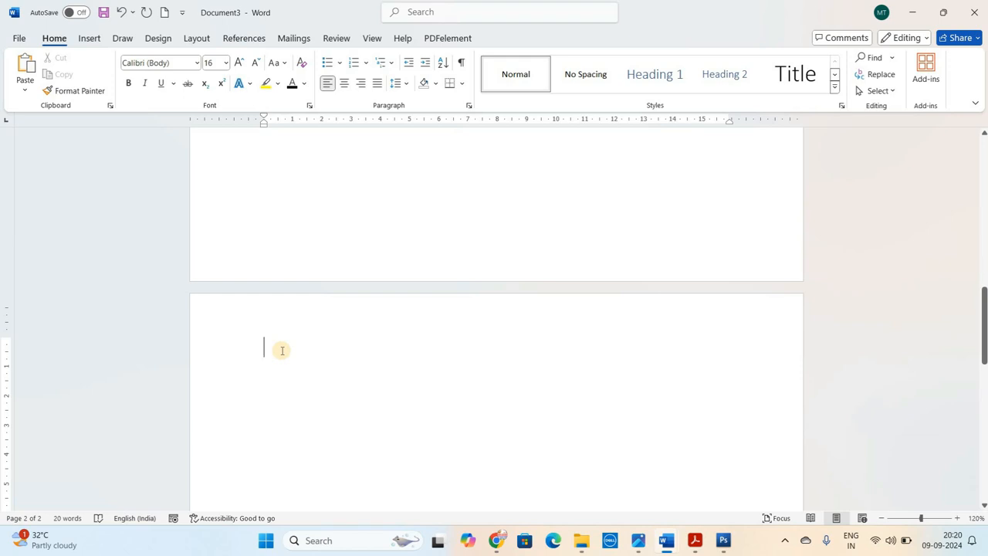
left_click(340, 63)
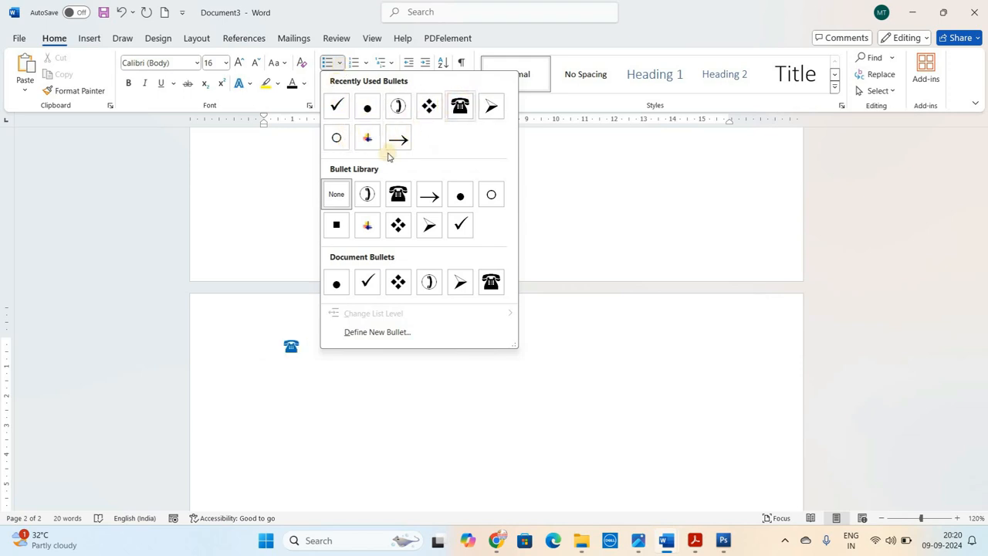
left_click(429, 226)
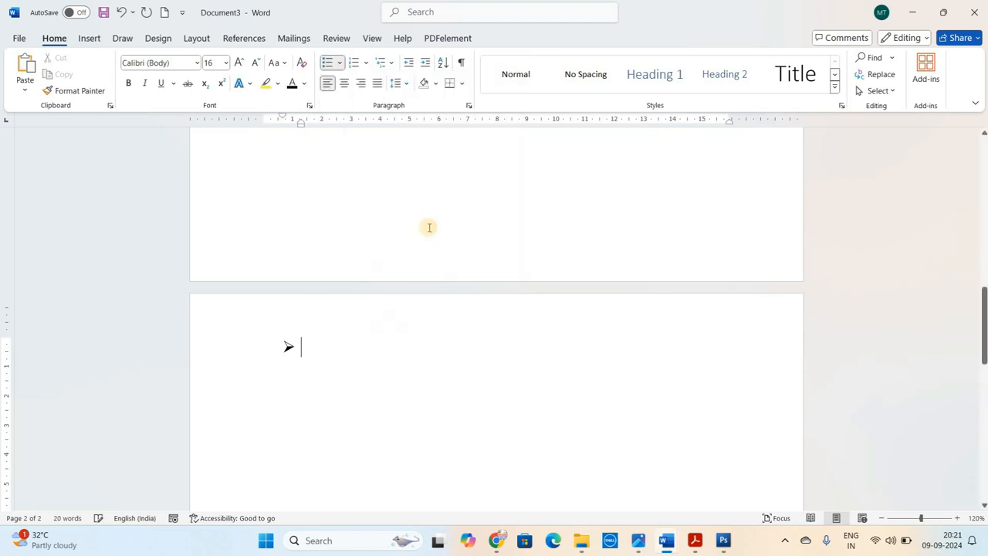
type("Keyboa")
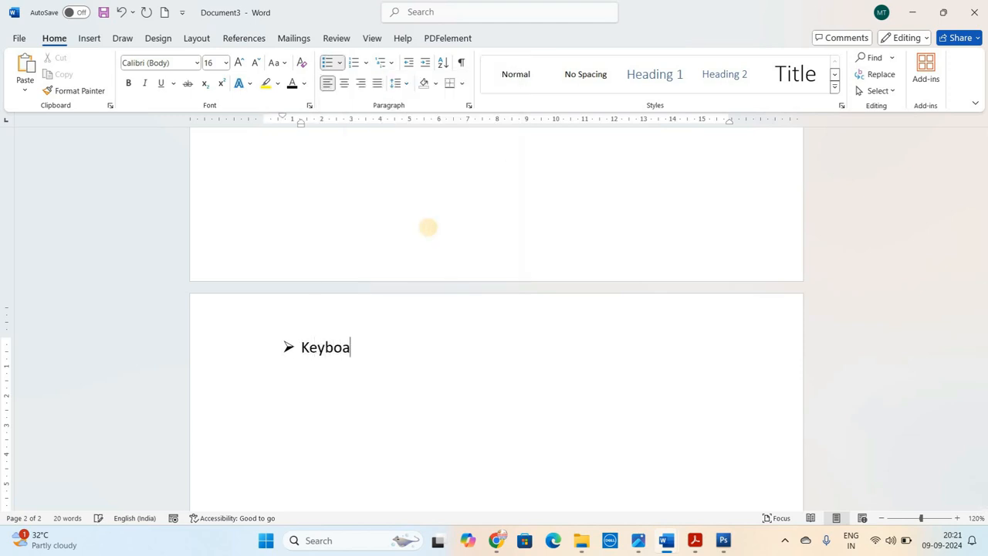
type("rd Mouse")
key("Return")
type("RAM")
key("Return")
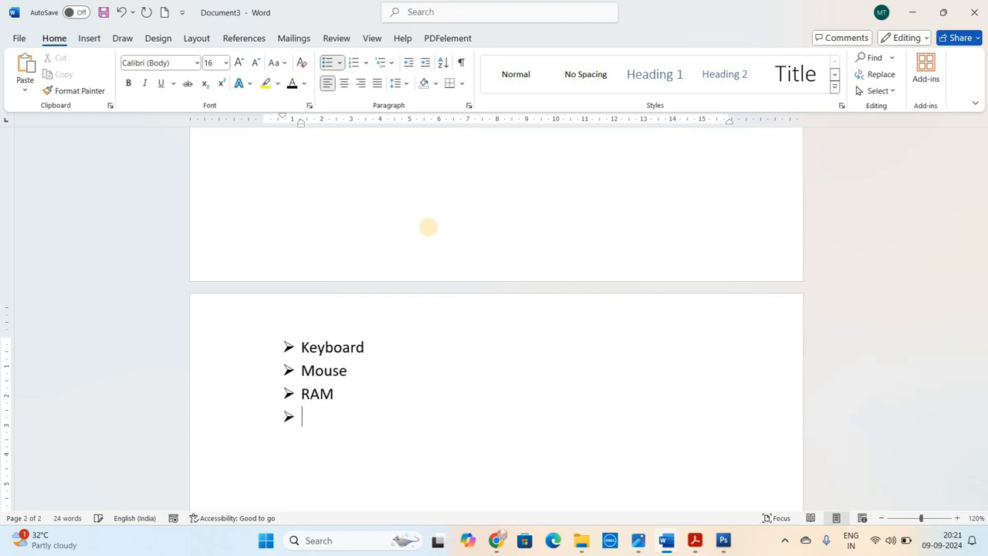
Add SMPS, Monitor, Pen Drive, SMPS and Mouse to the bulleted list and end the list
type("SMPS")
key("Return")
type("M")
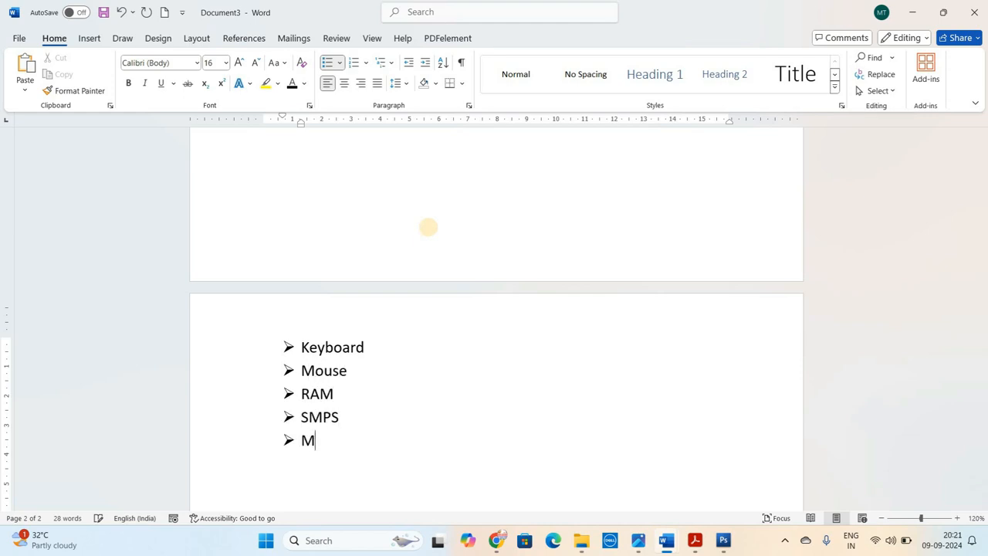
type("onitr")
key("Return")
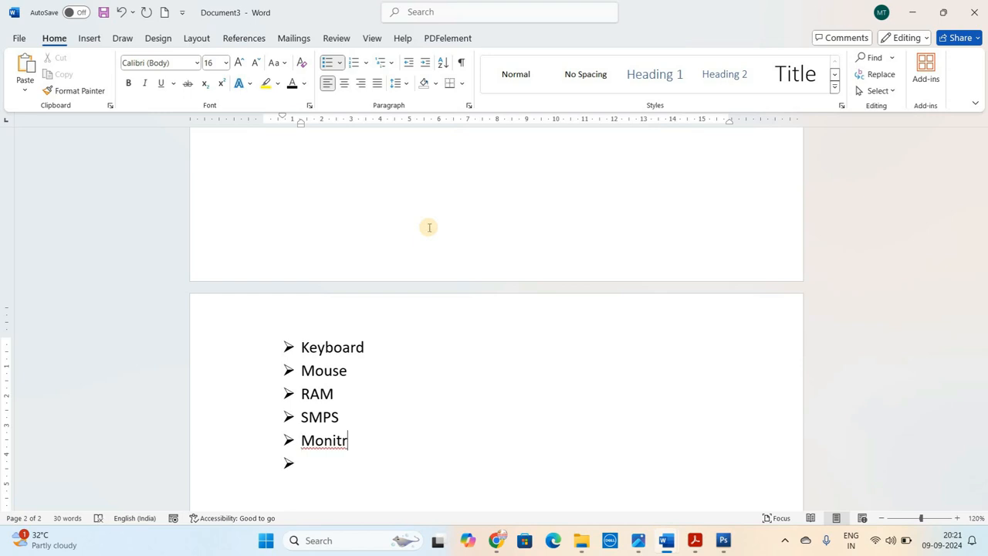
type("o")
key("Down")
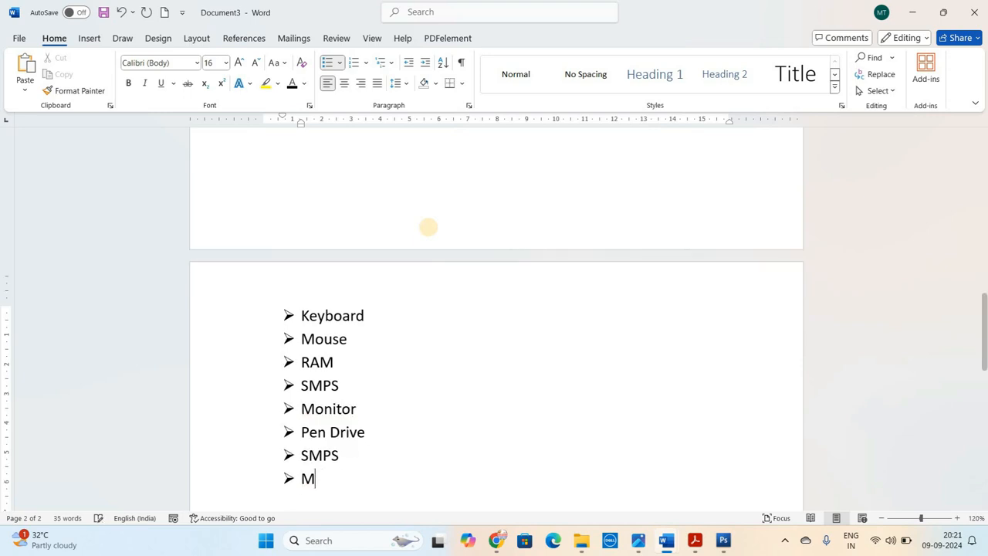
type("ouse")
key("Return")
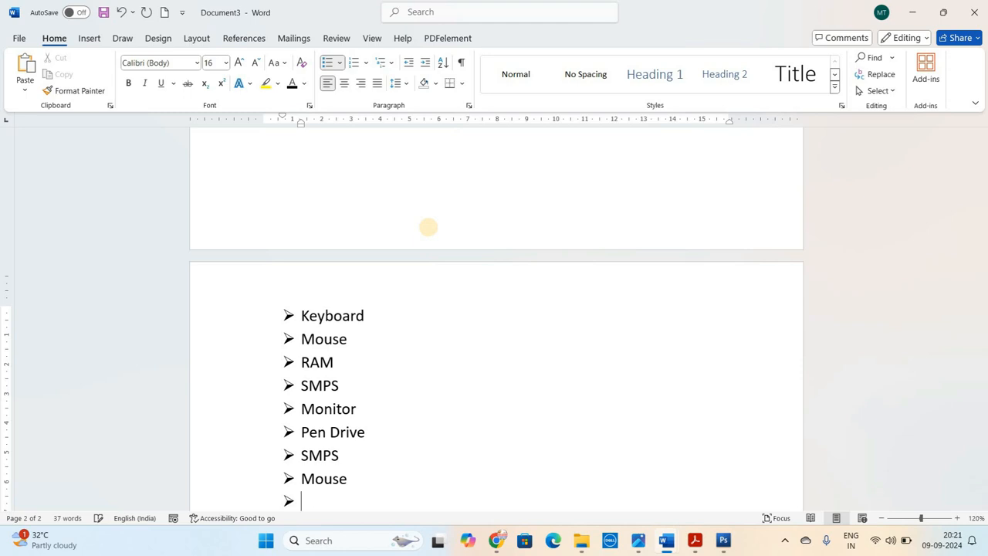
key("Return")
key("Return")
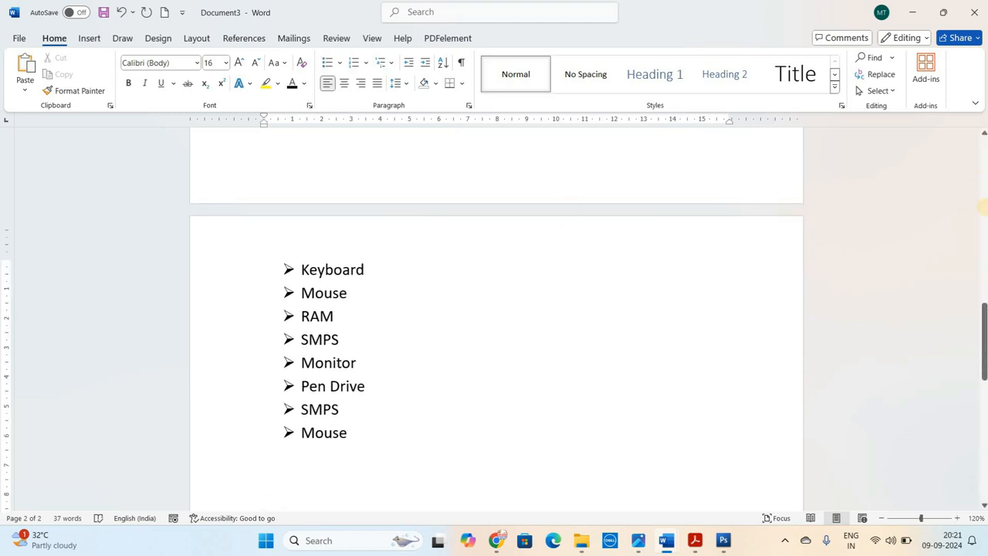
Start a numbered list in the 1. 2. 3. format below the bulleted list with the items Mouse and RAM
left_click_drag(984, 308, 973, 150)
left_click(379, 194)
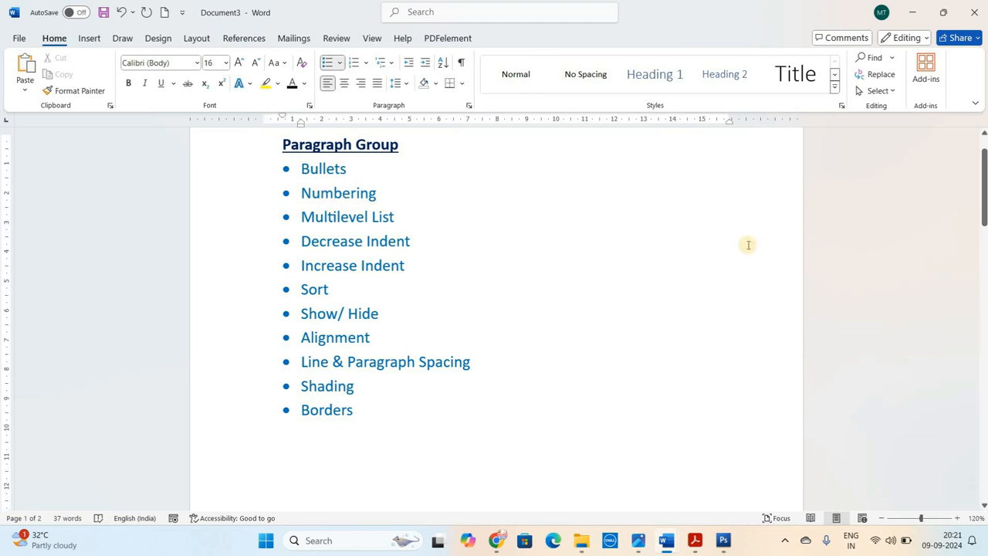
left_click_drag(983, 186, 983, 398)
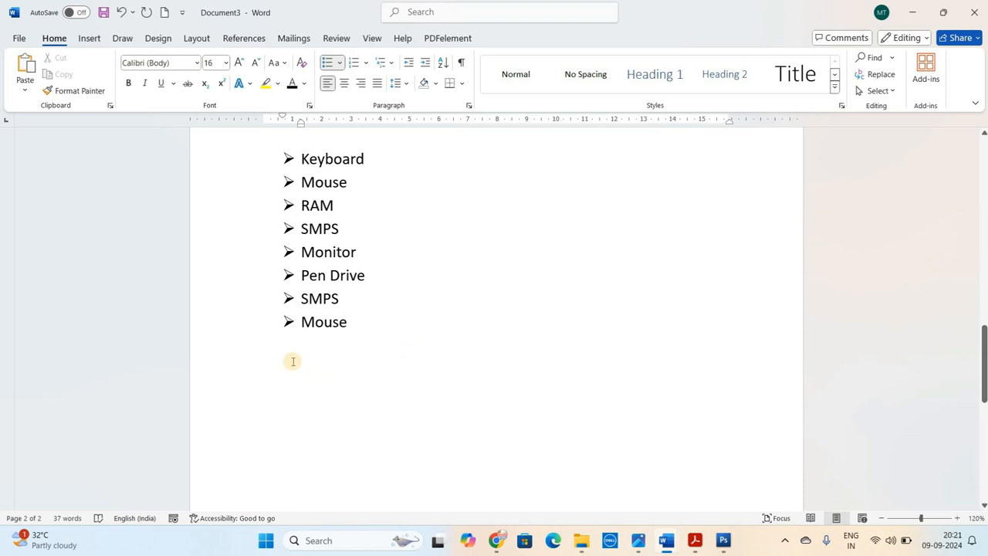
left_click(293, 361)
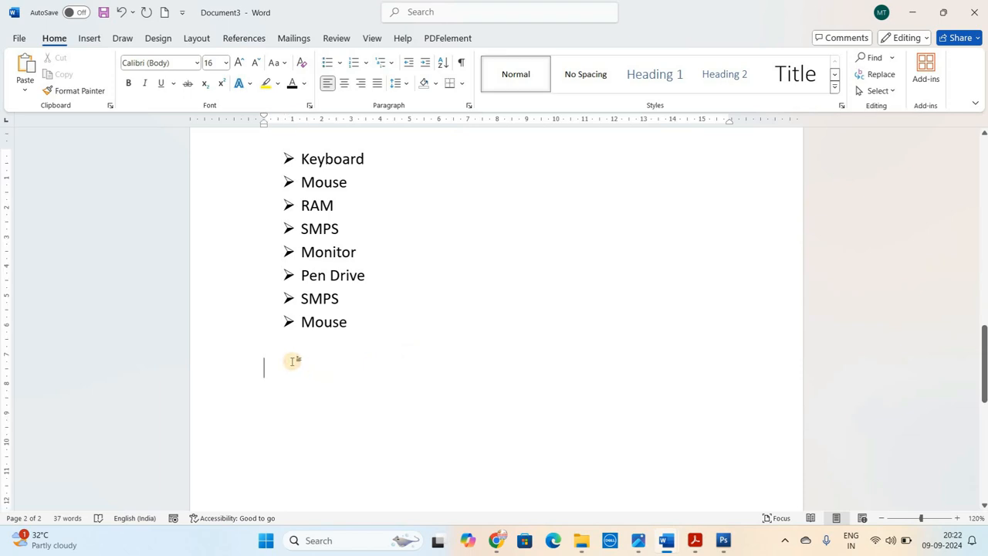
left_click(366, 64)
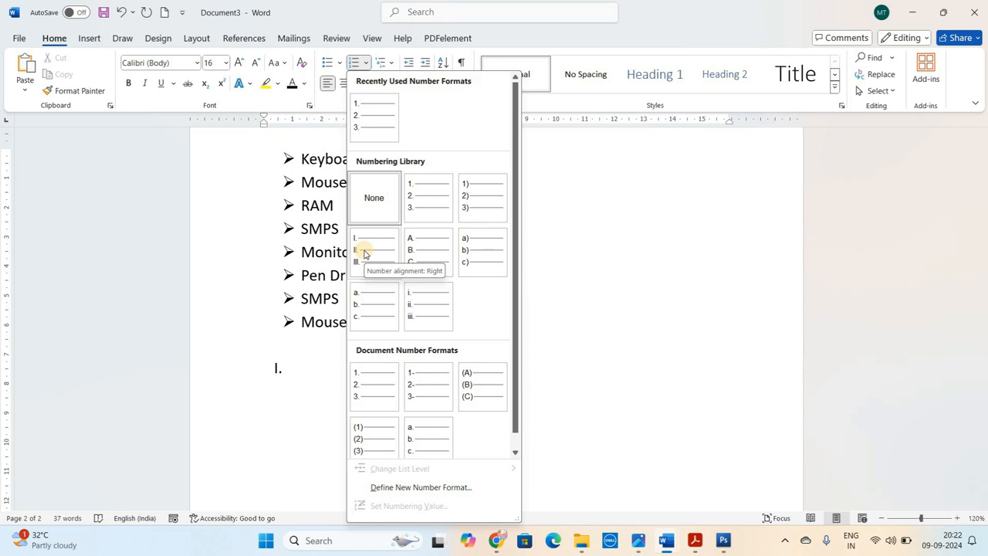
left_click(376, 129)
type("M")
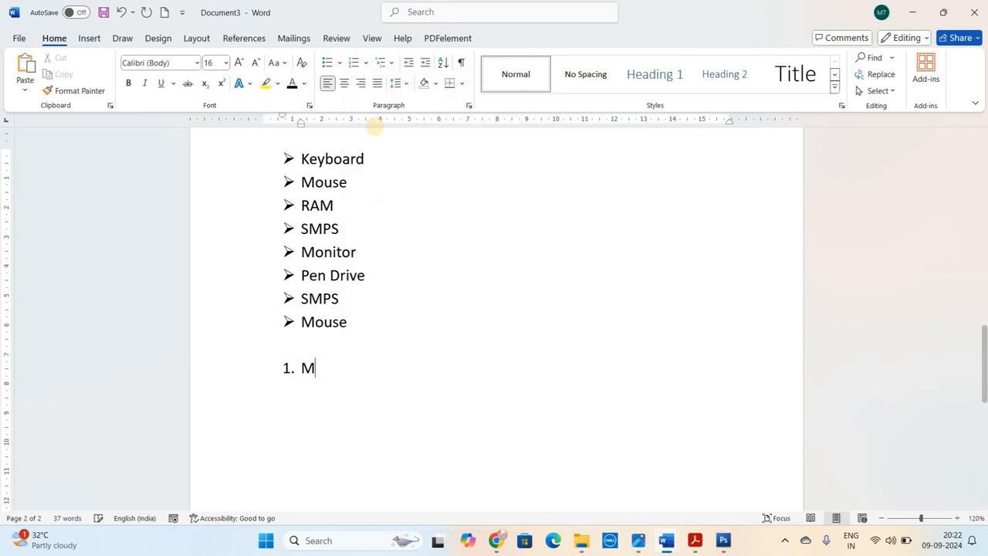
type("ouse")
key("Return")
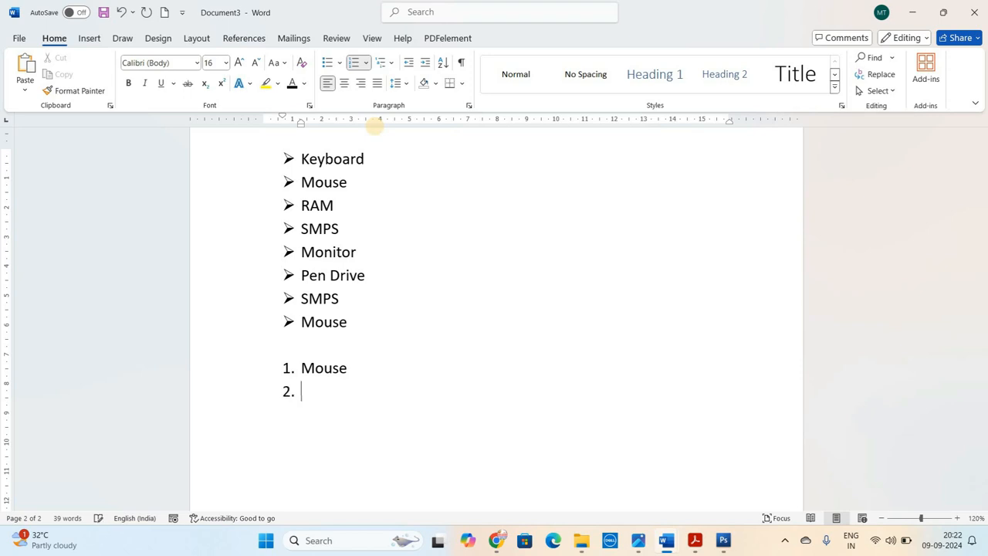
type("RAM")
key("Return")
Add Keyboard, SMPS, Pen Drive and SMPS to the numbered list and end the list
type("Keyb")
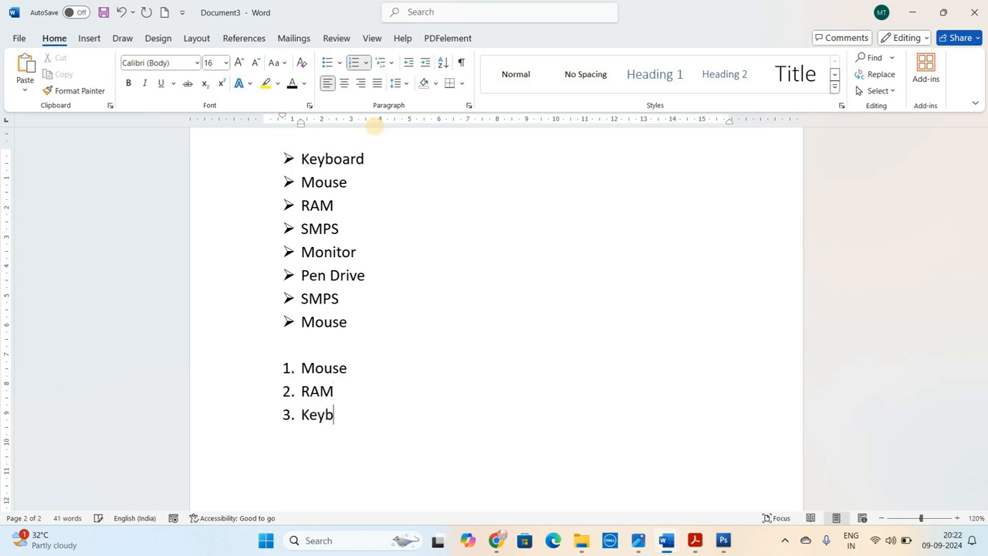
type("oard")
key("Return")
type("SMPS")
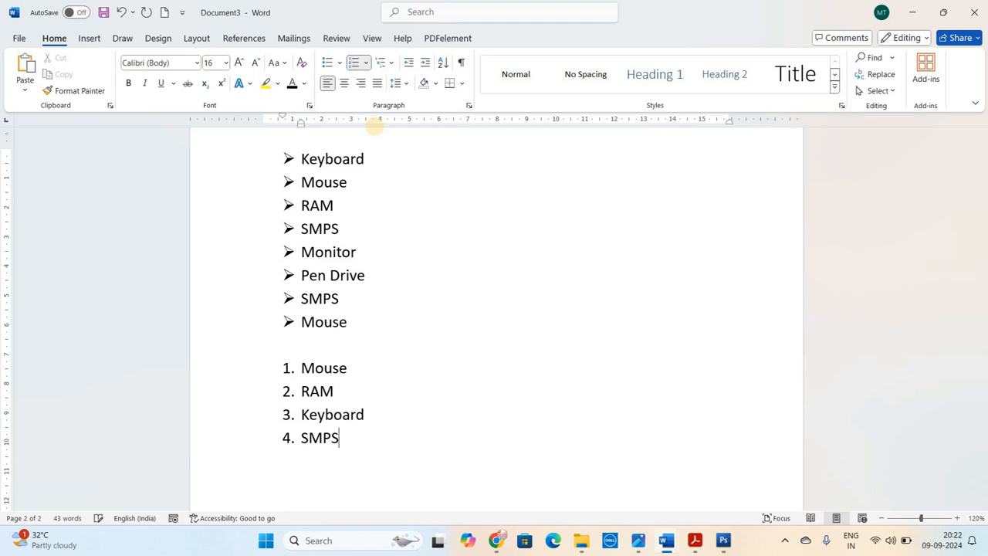
key("Return")
type("POe")
key("BackSpace")
key("BackSpace")
type("en Drive")
key("Return")
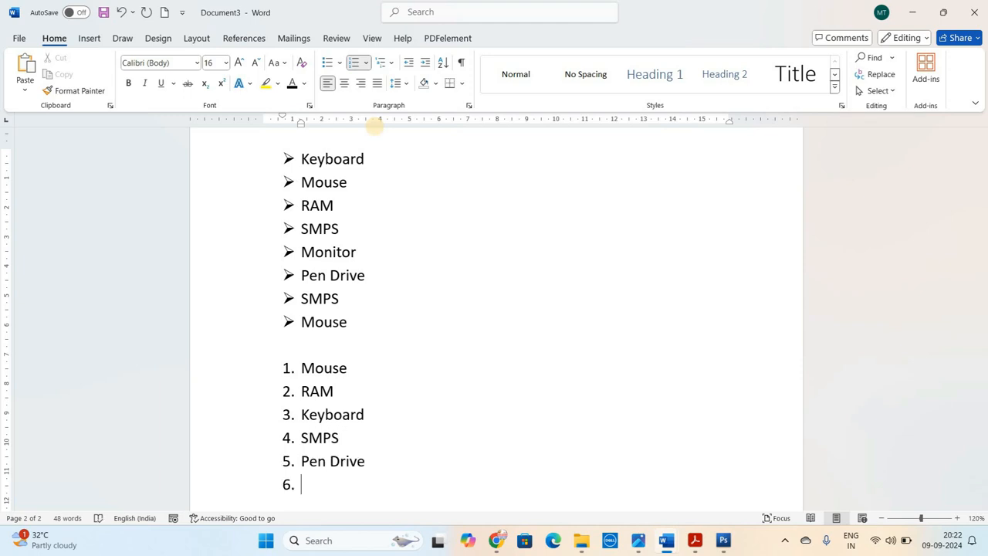
type("SMPS")
key("Return")
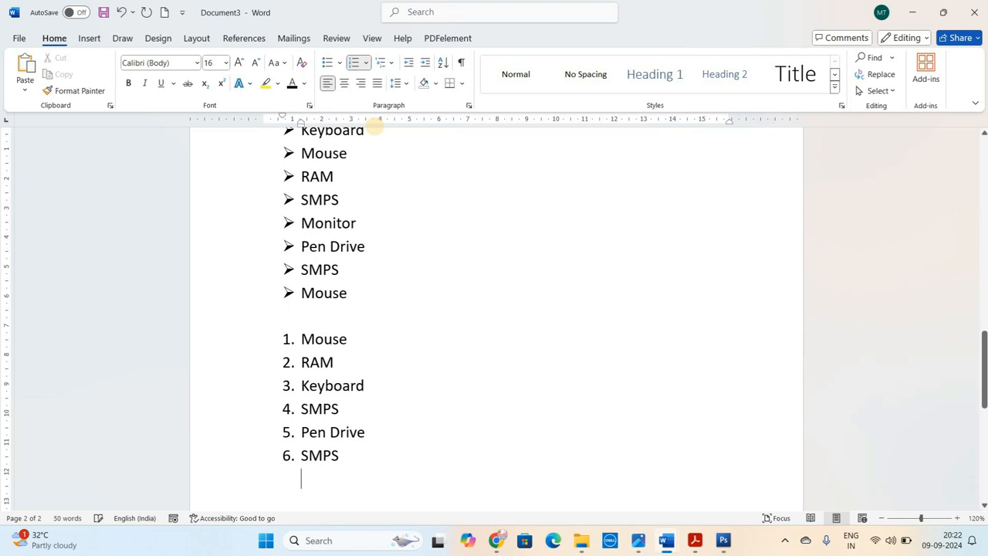
Create a list in the A. B. C. format below the numbered one with Mouse, RAM, SMPS, Monitor and Keyboard
left_click(365, 63)
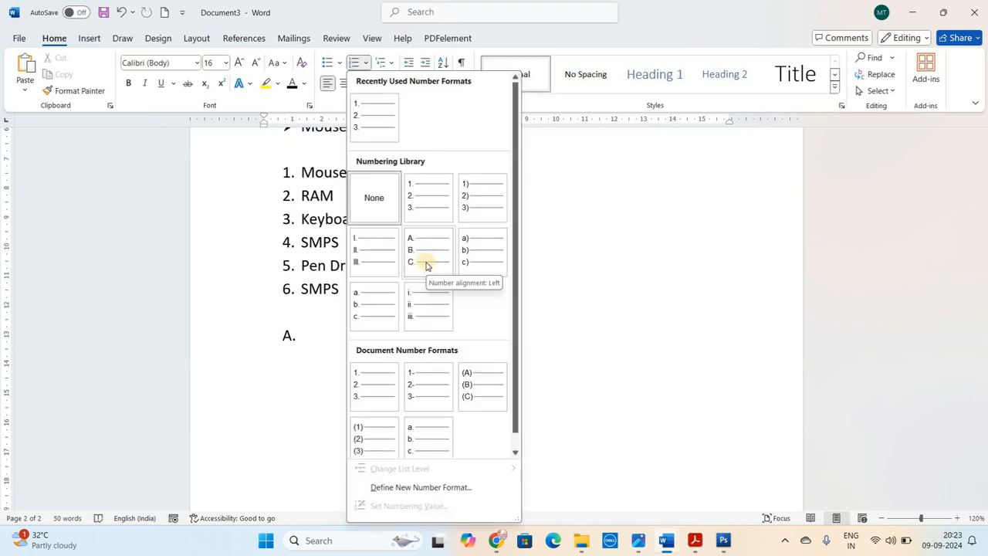
left_click(426, 264)
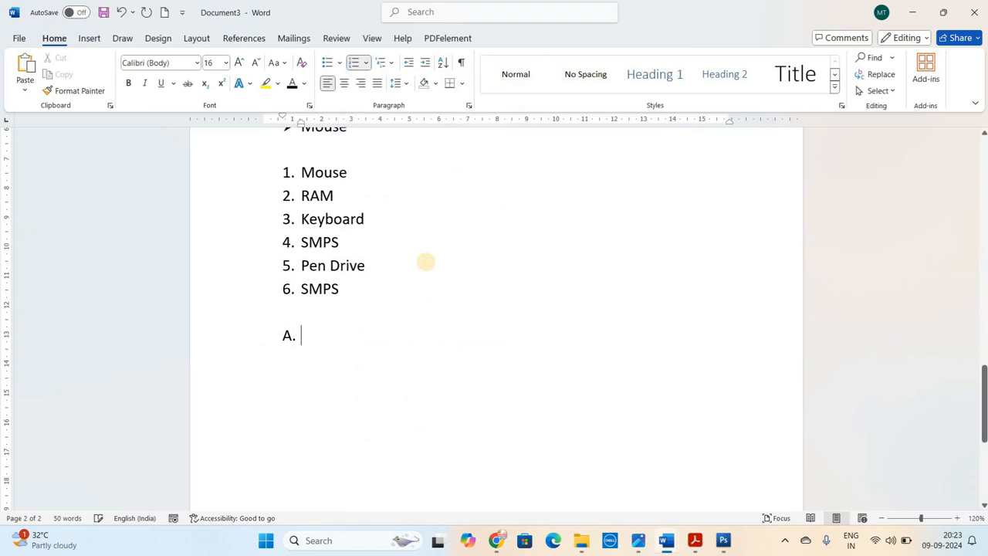
type("Mouse")
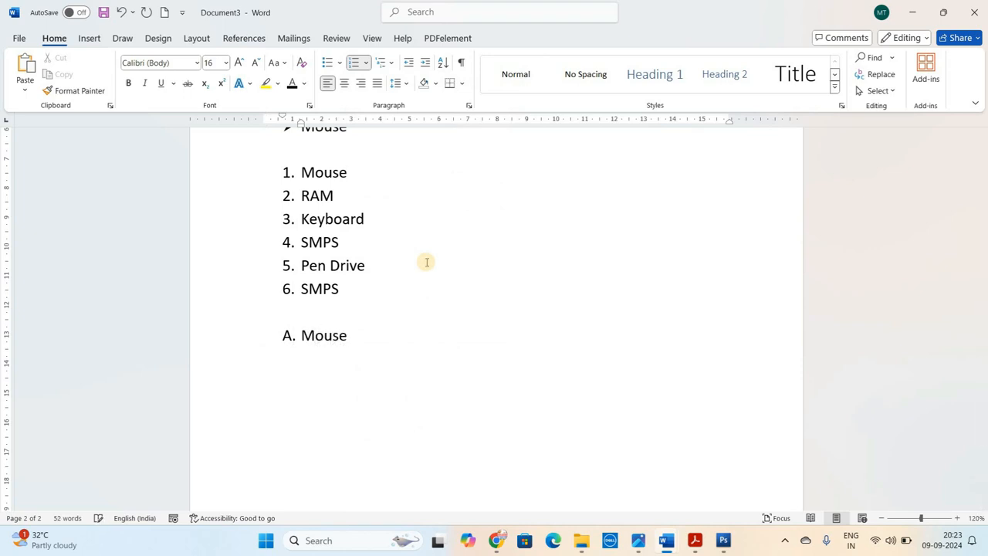
key("Return")
type("RAM")
key("Return")
type("SMPS")
key("Return")
type("Monitor")
key("Return")
type("Keyb")
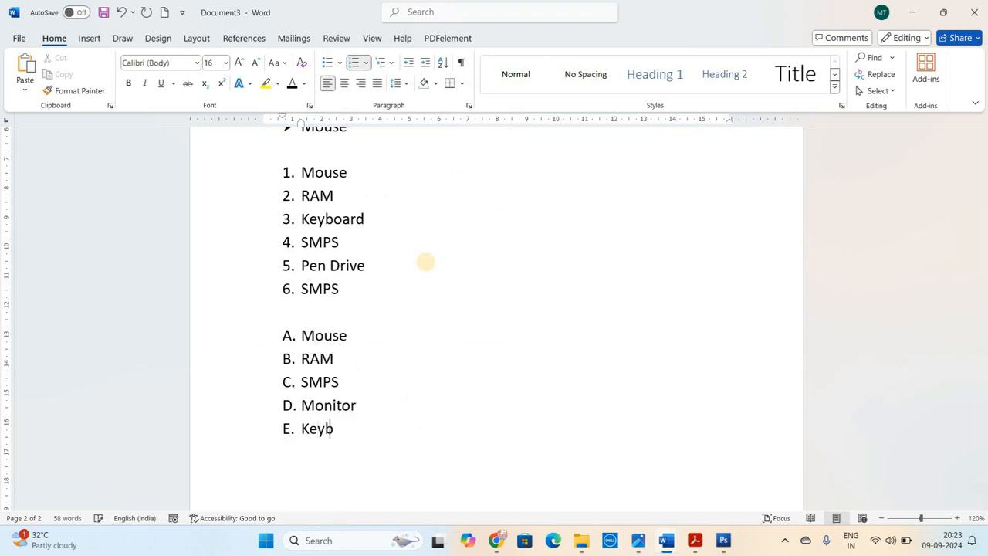
type("oard")
key("Return")
key("Return")
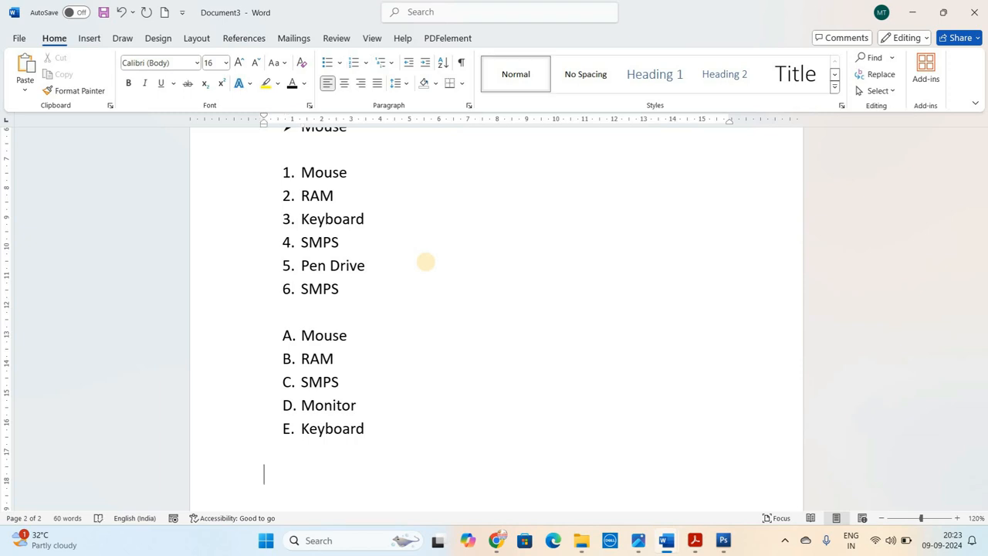
Start a list in the I. II. III. format below the lettered list with the items RAM, Mouse and SMPS
left_click(364, 62)
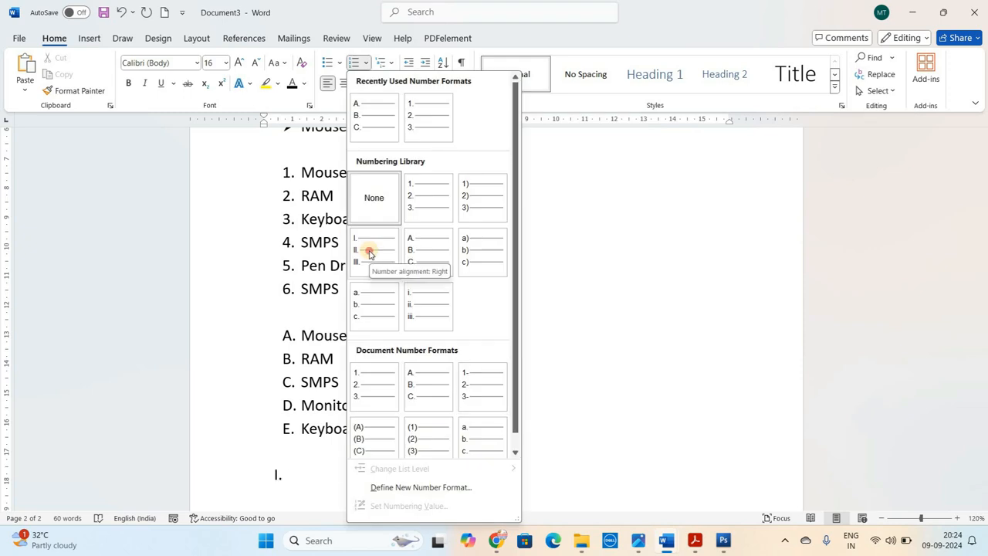
left_click(369, 253)
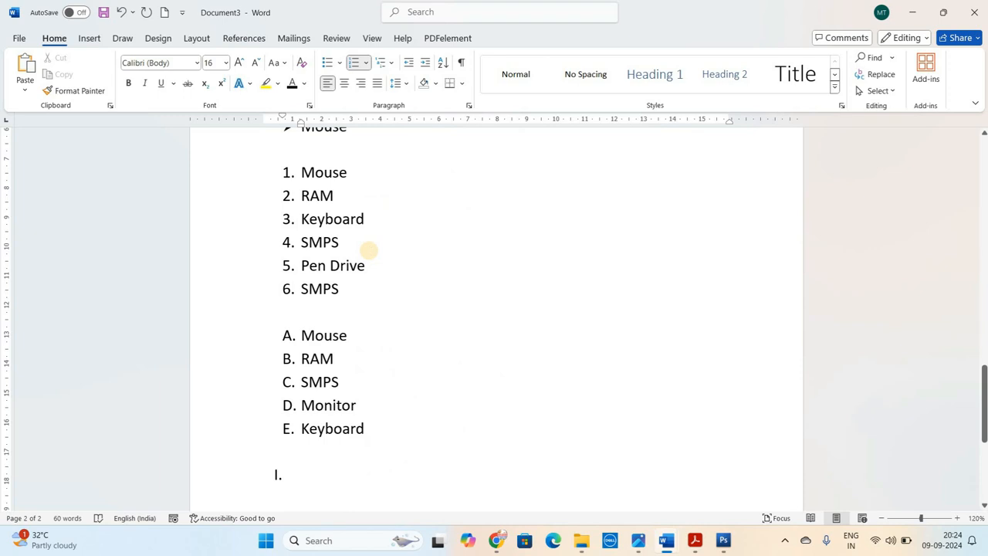
type("RAM ")
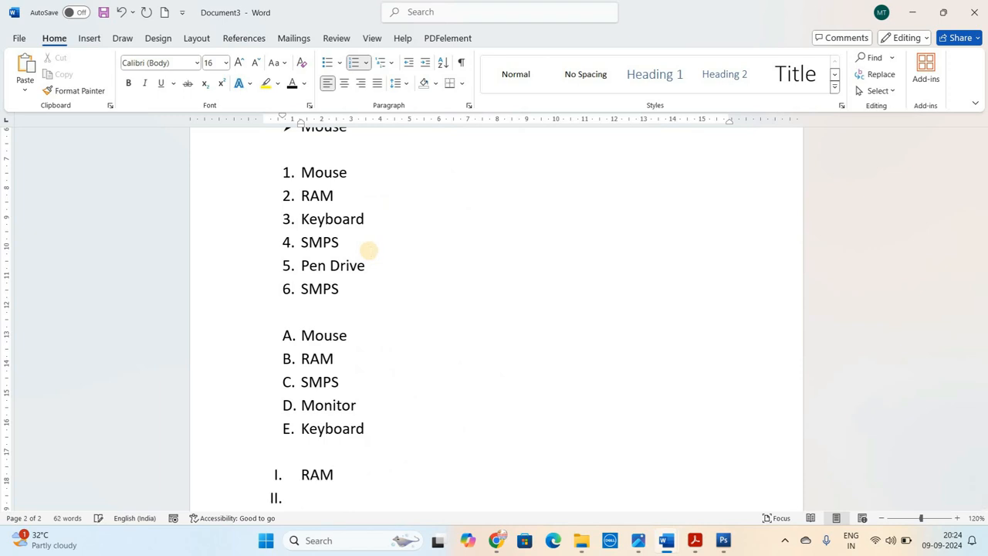
type("Mouse")
key("Return")
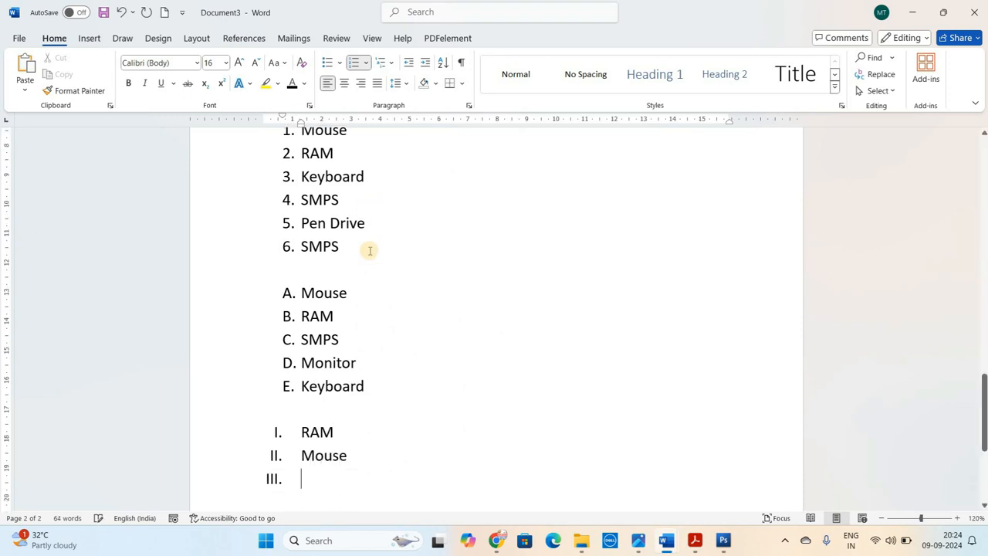
type("SMPS")
key("Return")
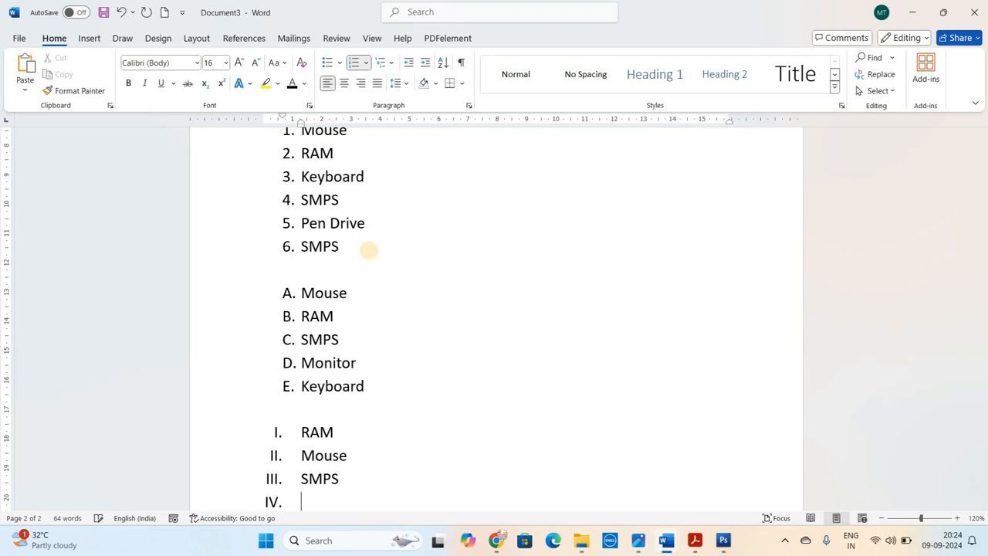
Add Keyboard and Monitor to the Roman-numeral list and end the list
type("Keyboard")
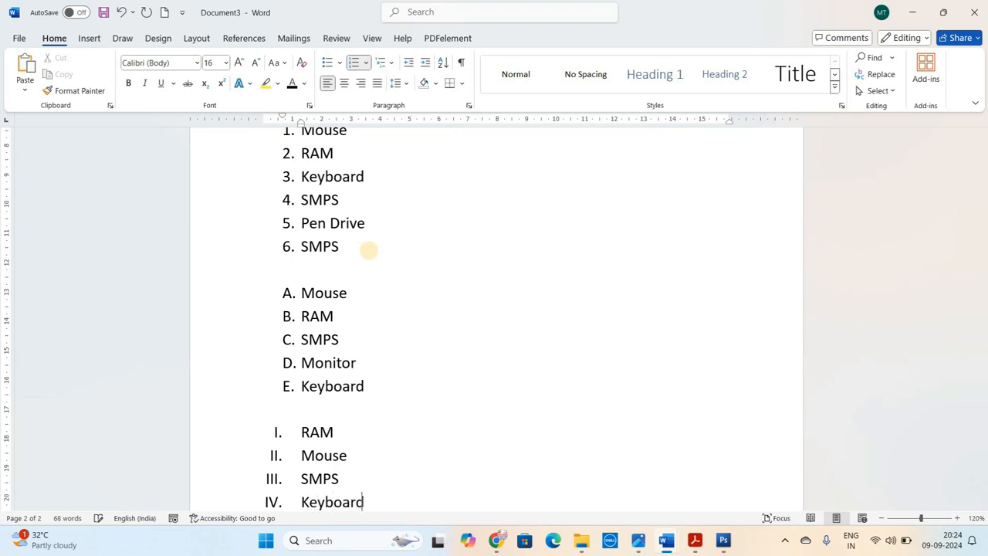
key("Return")
type("Monit")
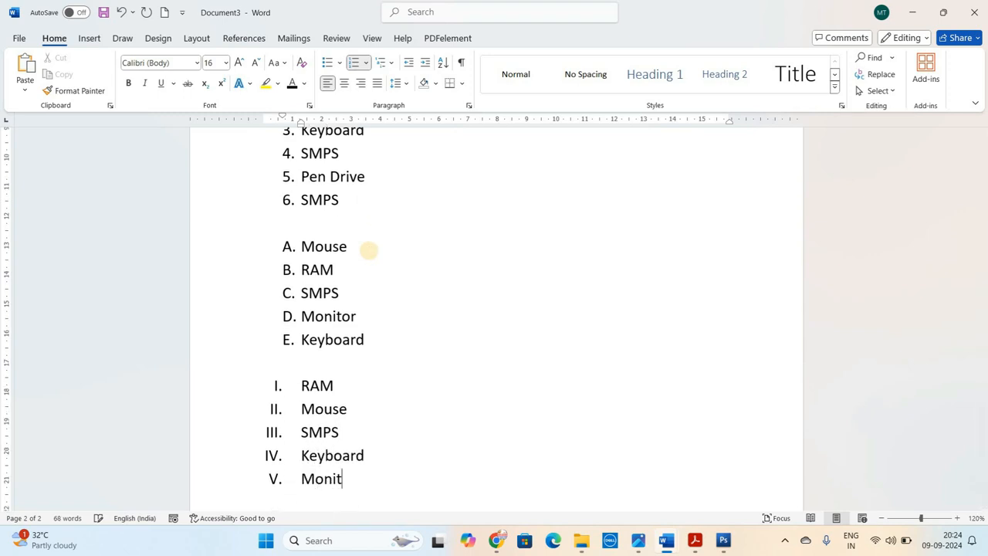
type("or")
key("Return")
key("Return")
key("Return")
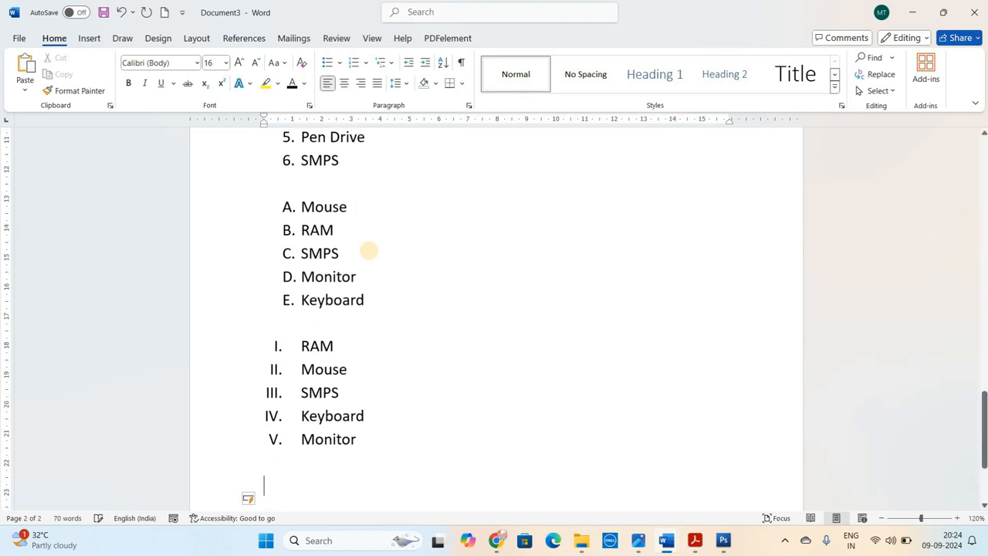
Start a new page after the Roman-numeral list and enter the question "Ful Form of RAM?" on it
key("ctrl+Return")
left_click(365, 65)
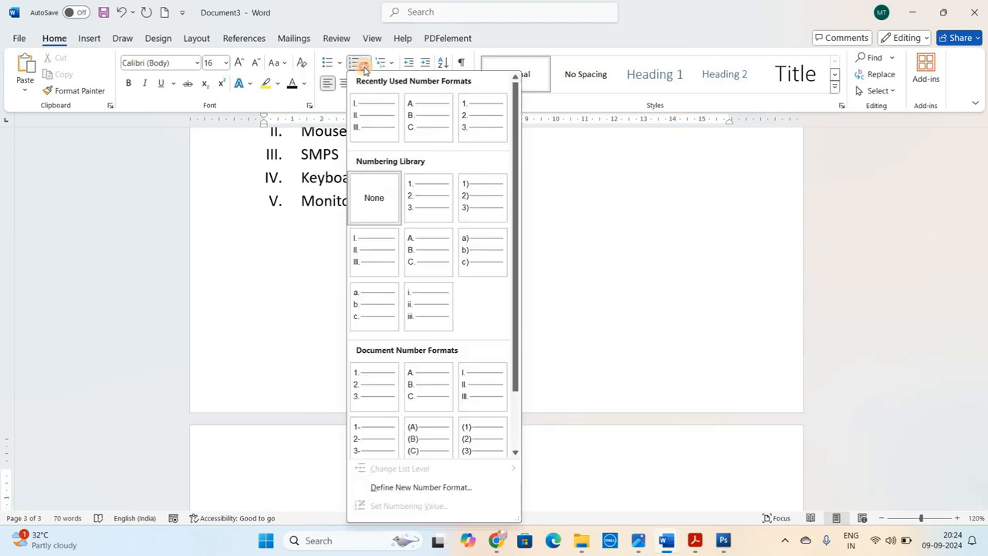
left_click(365, 67)
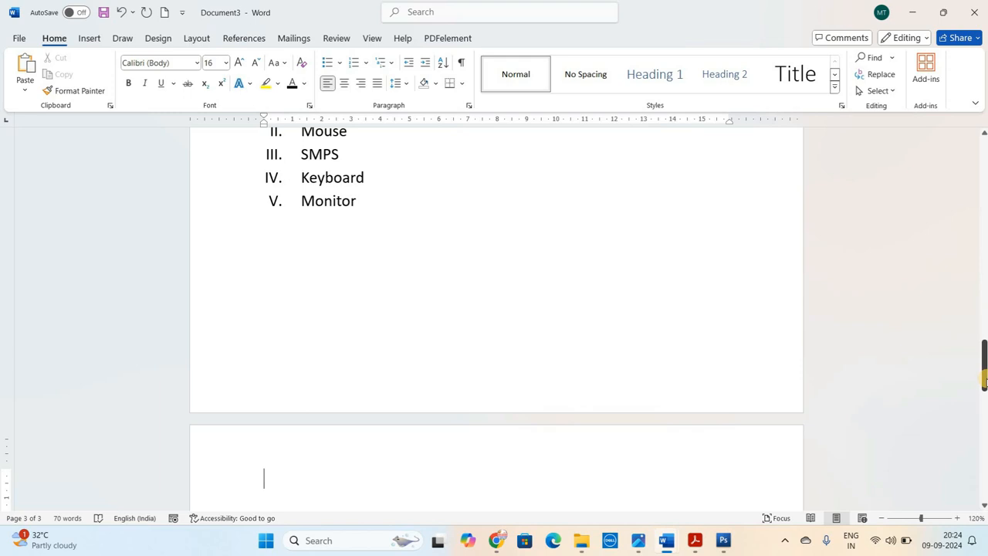
left_click_drag(984, 378, 983, 179)
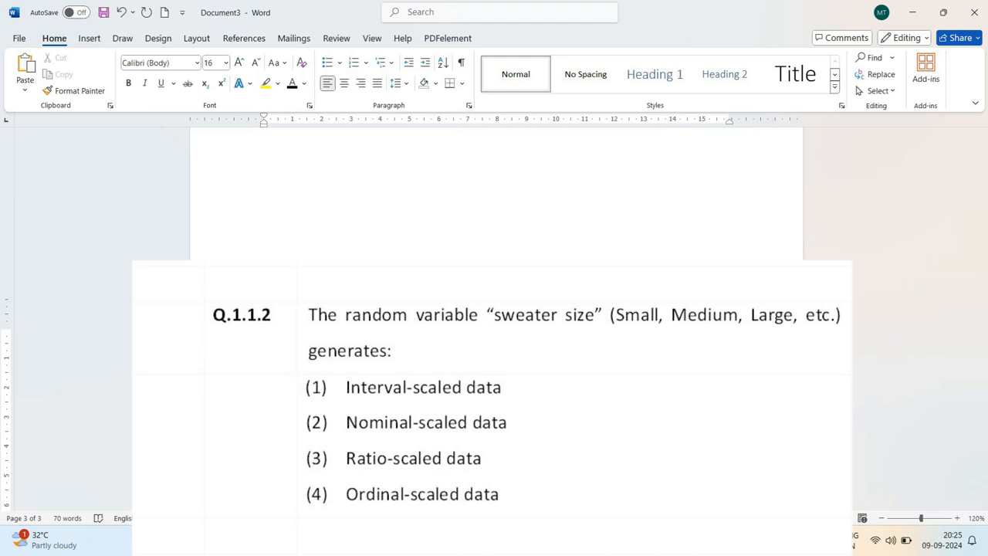
type("Ful Form of RAM")
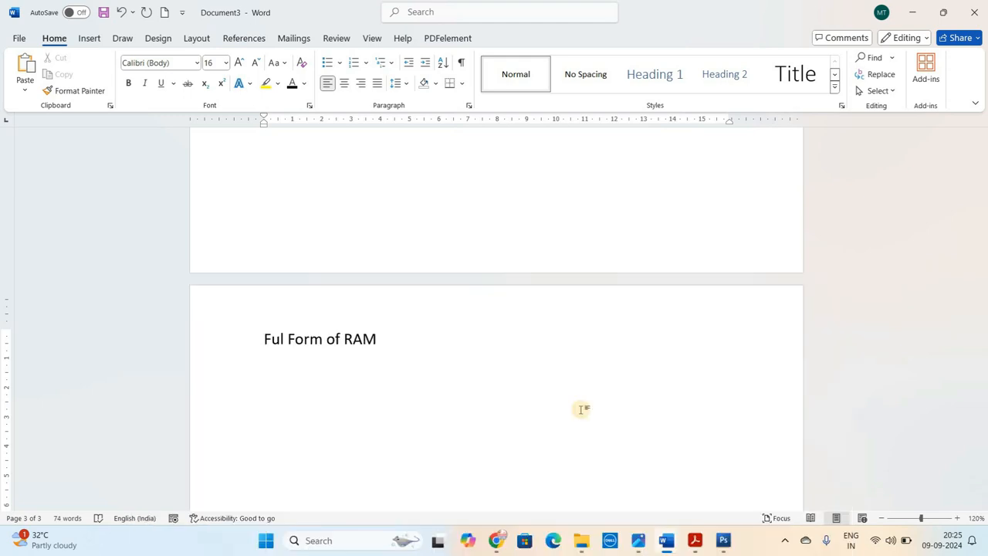
type("?")
key("Return")
Enter the answer options "Random Access Memory" and "Read Access Memory" on separate lines below the question
type("Random Access Memory")
key("Return")
type("Ra")
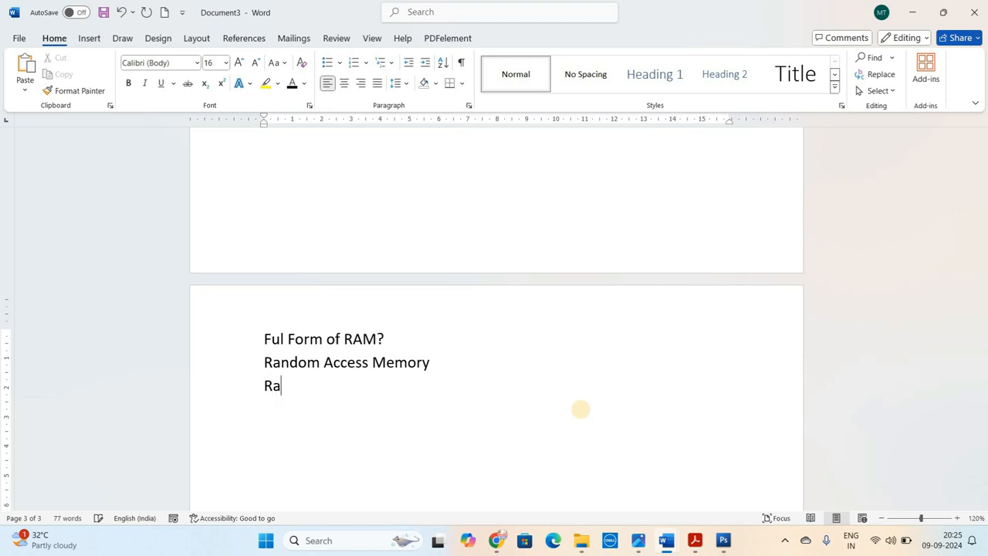
type("ndo")
key("BackSpace")
key("BackSpace")
key("BackSpace")
key("BackSpace")
type("ead Access Memory")
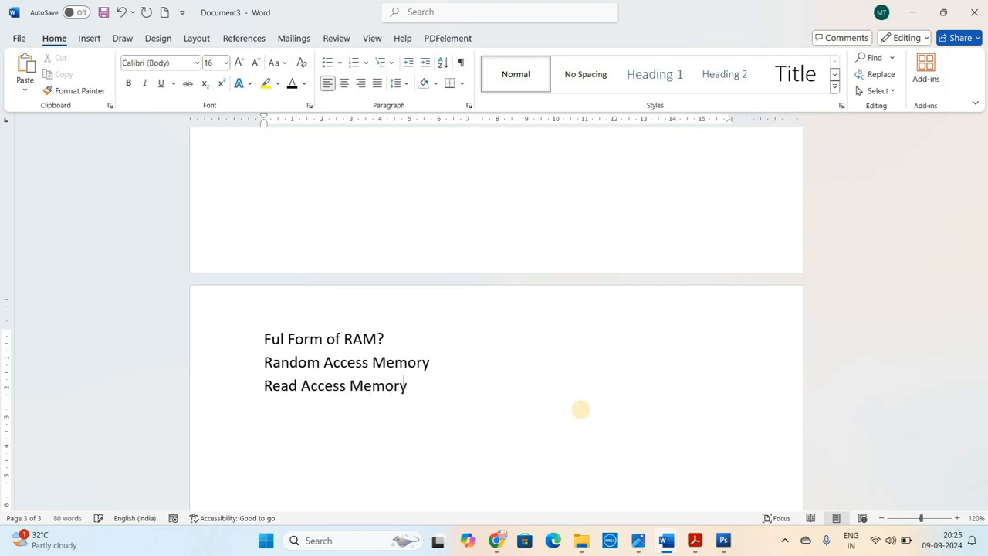
Add the answer options "Readable Access Memory" and "None of these" on separate lines
key("Return")
type("Readable Access Memory")
key("Return")
type("None of these")
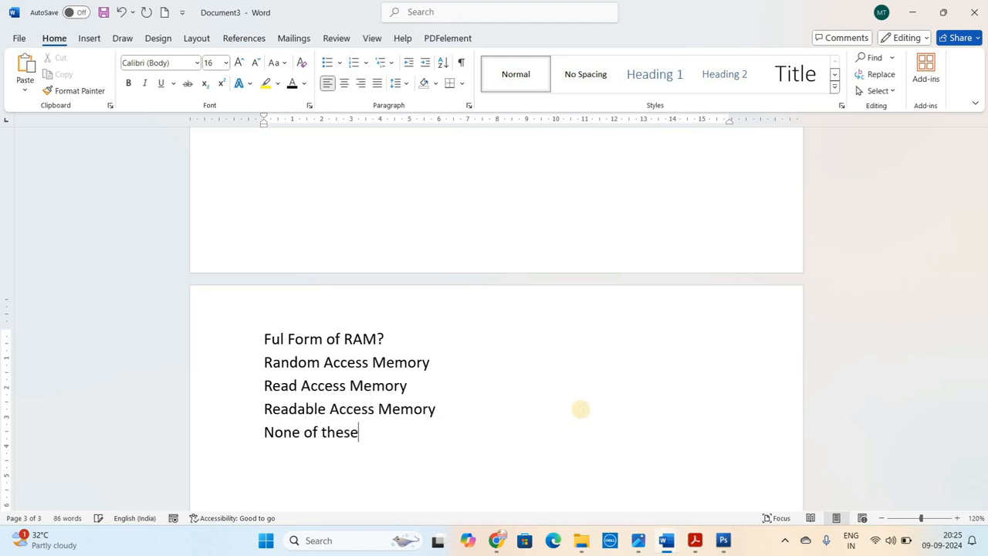
Copy the RAM question with its four answer options and paste it twice below the original
left_click_drag(257, 337, 399, 329)
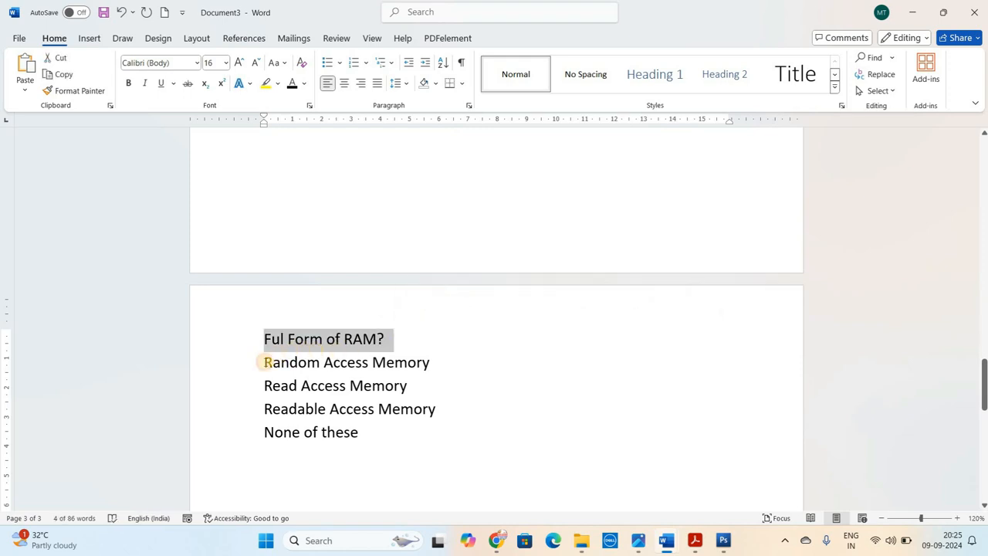
left_click(265, 362)
left_click_drag(265, 338, 379, 441)
key("ctrl+c")
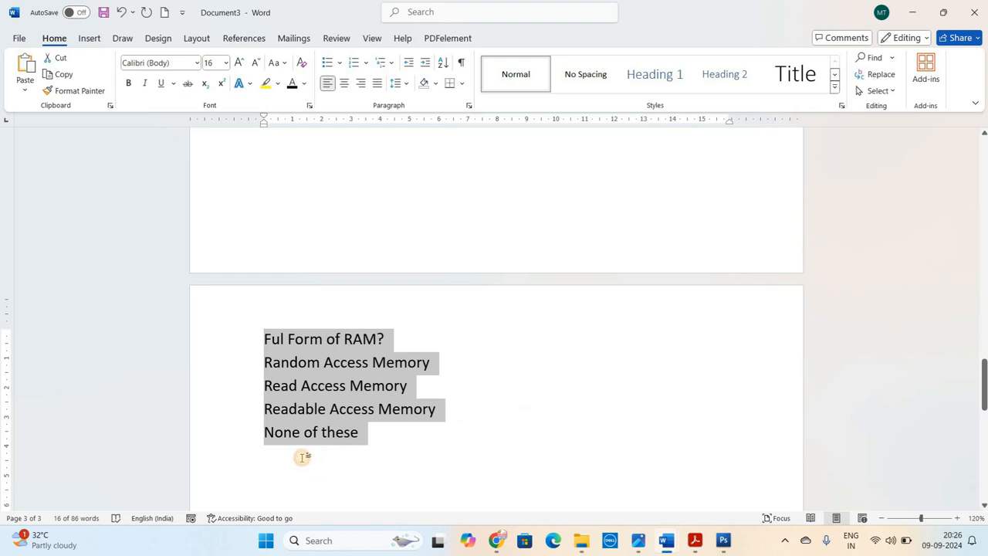
left_click(302, 457)
left_click(382, 431)
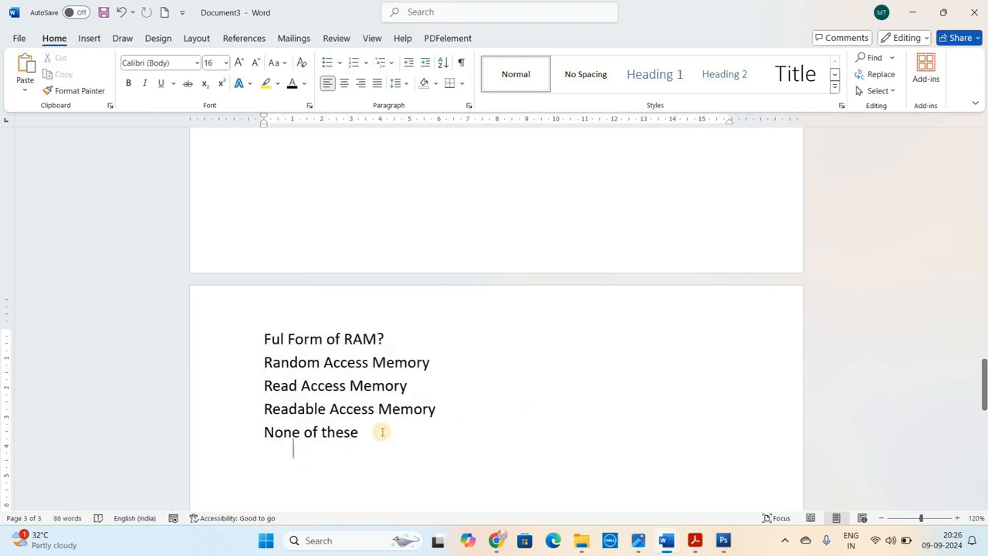
key("Return")
key("ctrl+v")
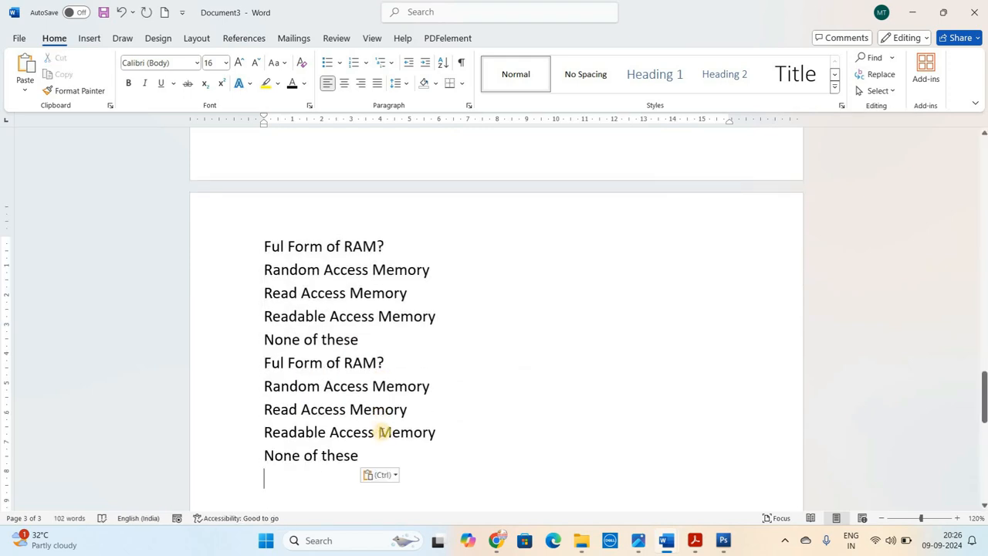
key("ctrl+v")
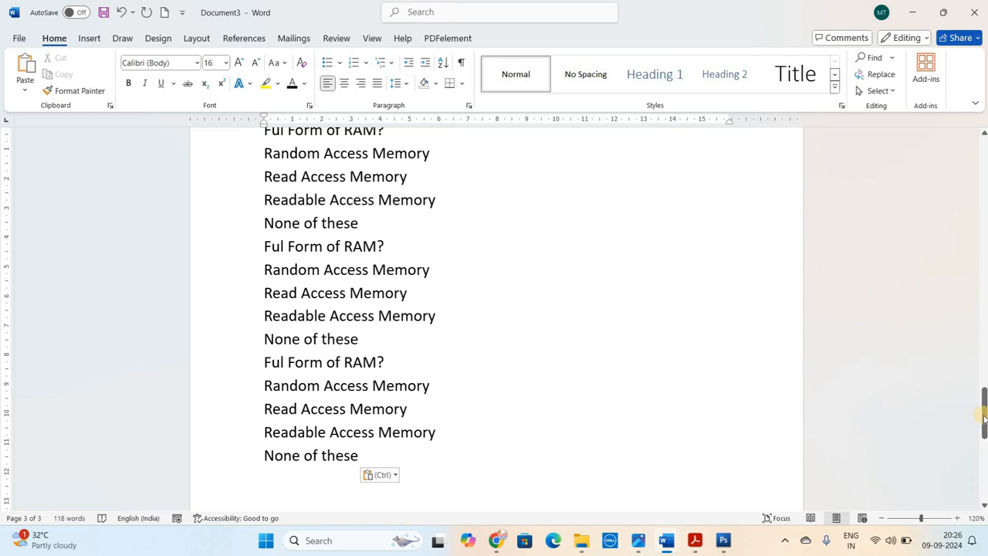
Apply the 1. / a. / i. multilevel list format to all three question blocks
left_click_drag(984, 418, 984, 401)
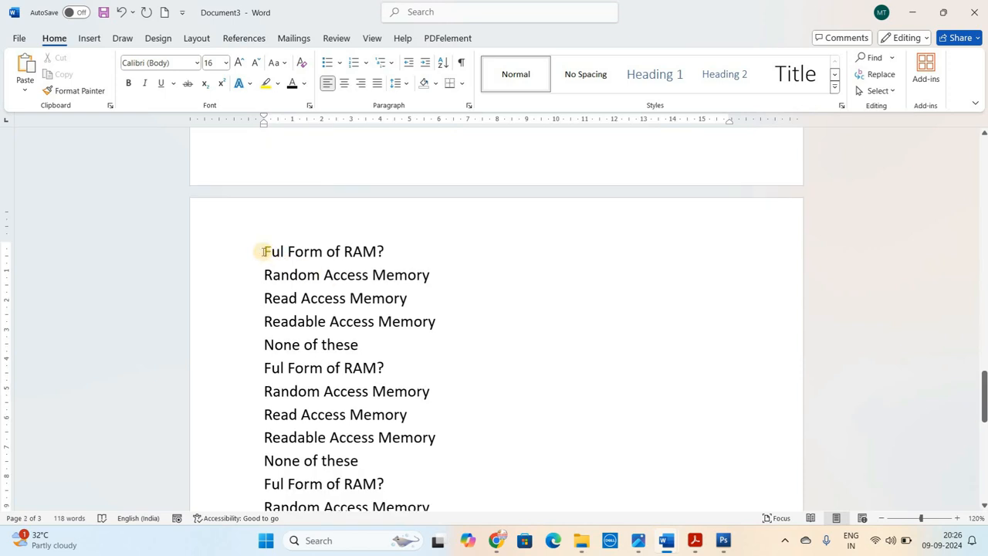
left_click_drag(263, 251, 382, 505)
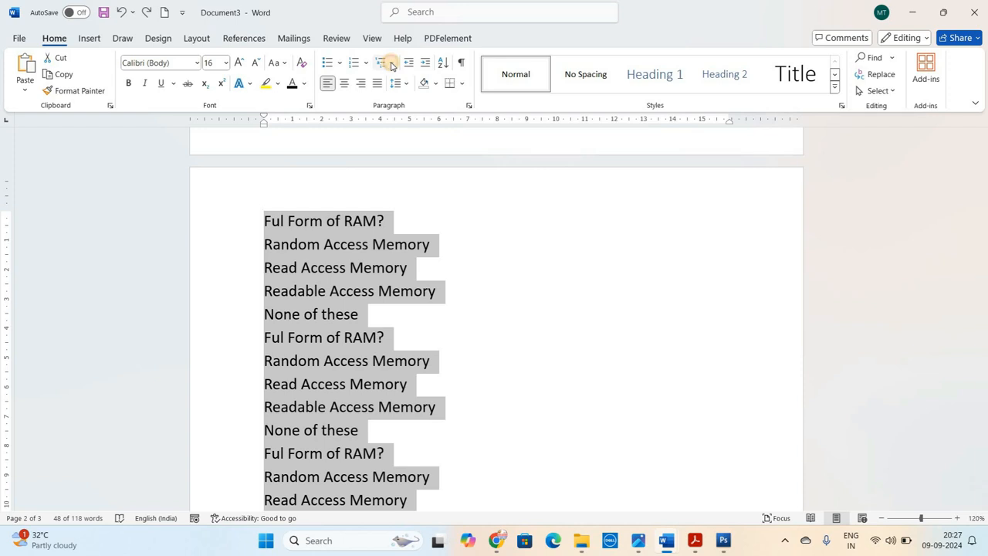
left_click(391, 66)
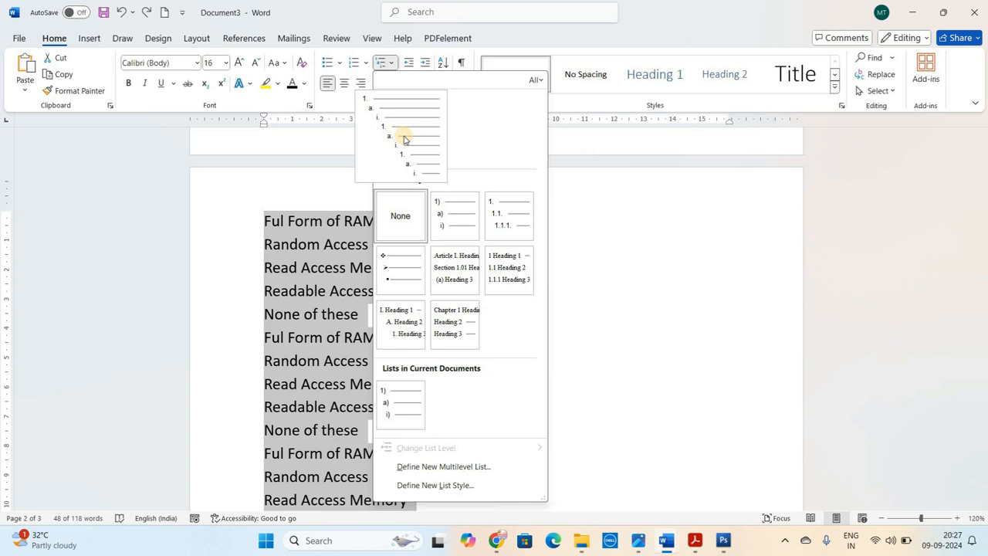
left_click(403, 139)
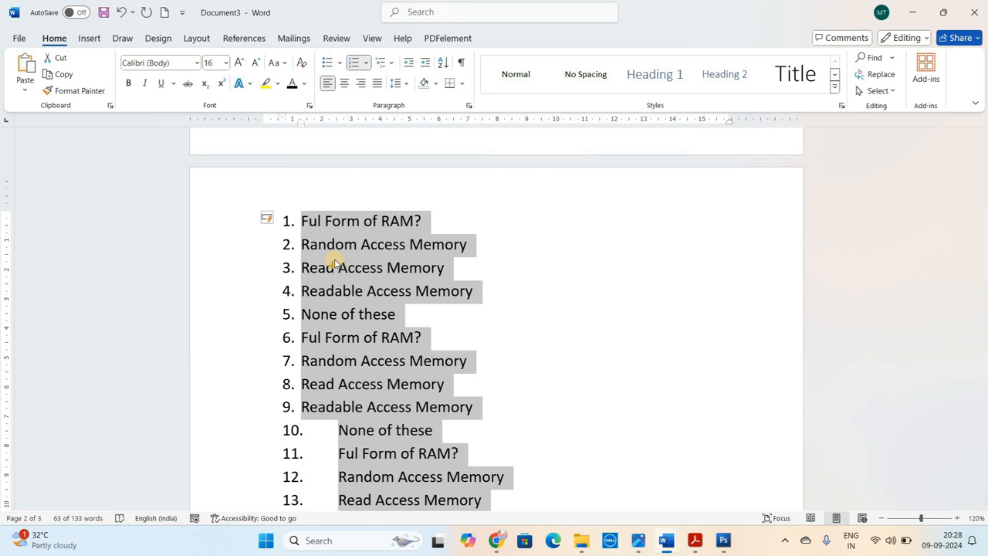
Select the four answer options under each of the three questions together and increase their indent by one level
left_click(305, 244)
left_click_drag(303, 244, 396, 315)
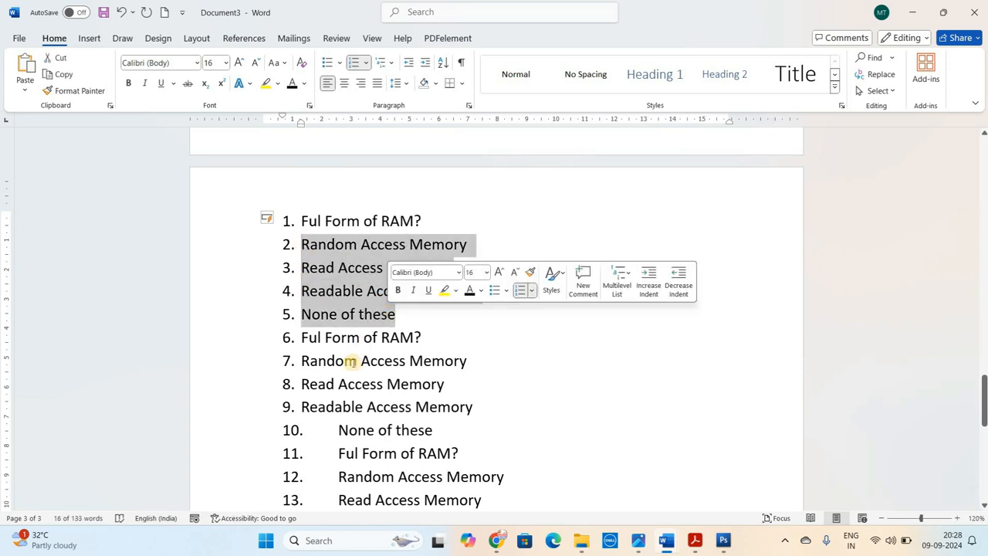
left_click_drag(301, 360, 430, 430)
scroll(961, 359, "down", 2)
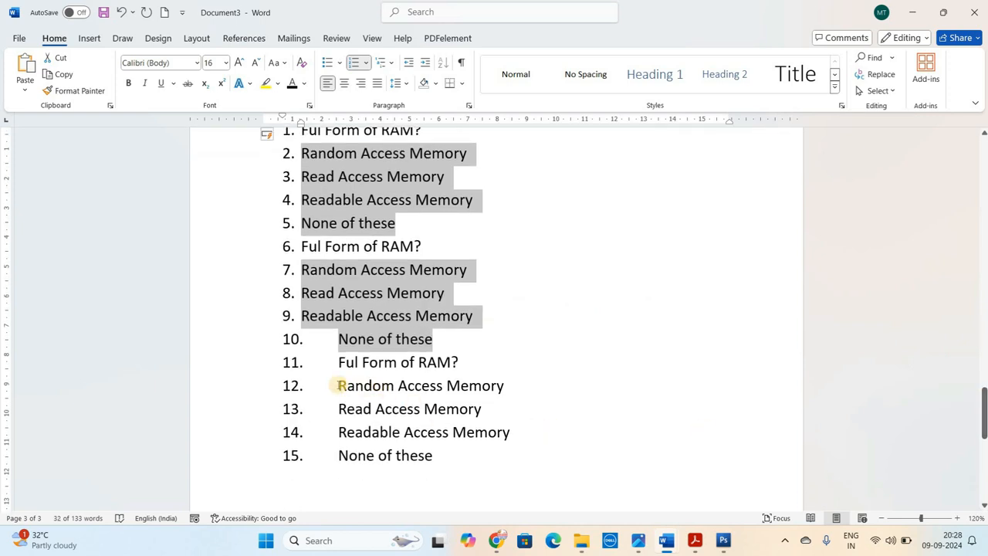
left_click_drag(337, 385, 443, 456)
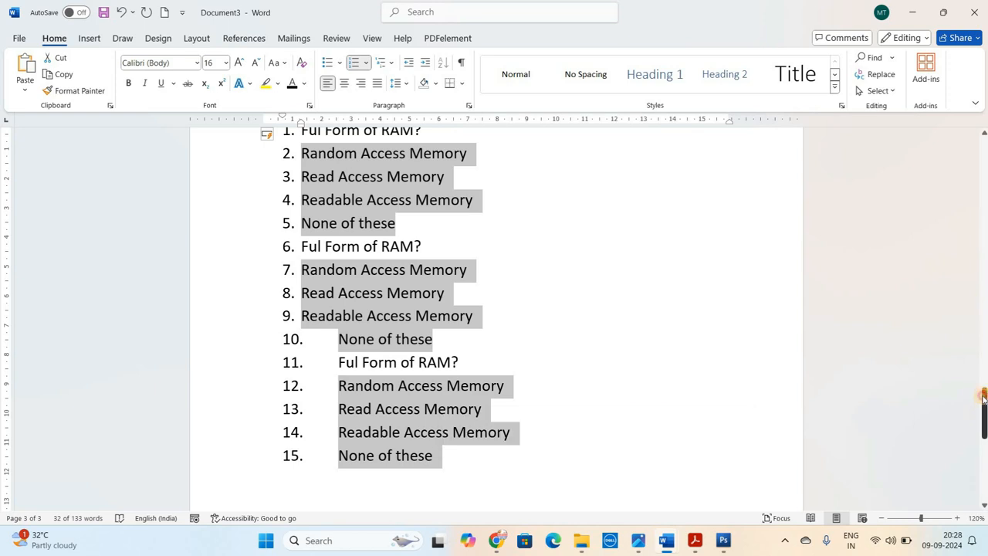
left_click_drag(983, 396, 984, 380)
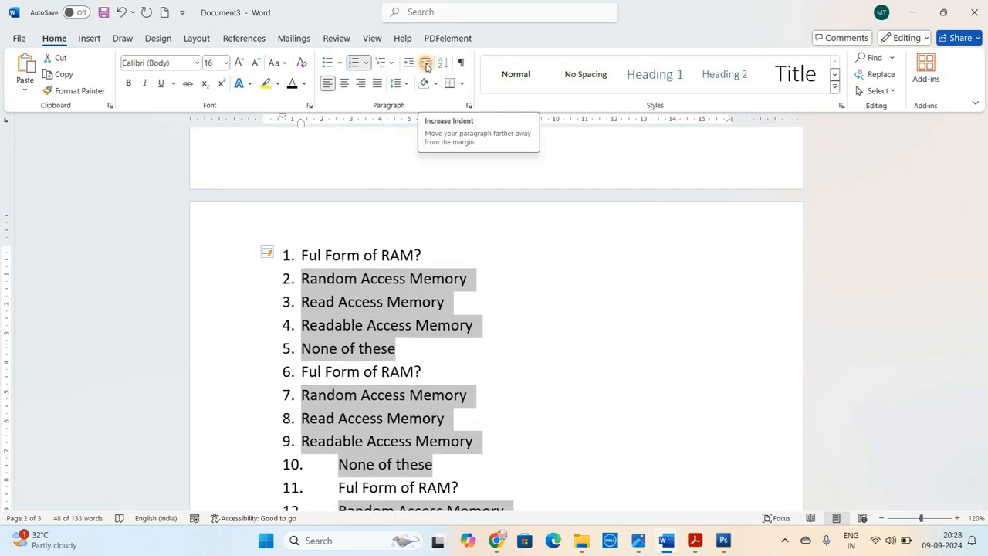
left_click(426, 67)
left_click_drag(983, 398, 984, 404)
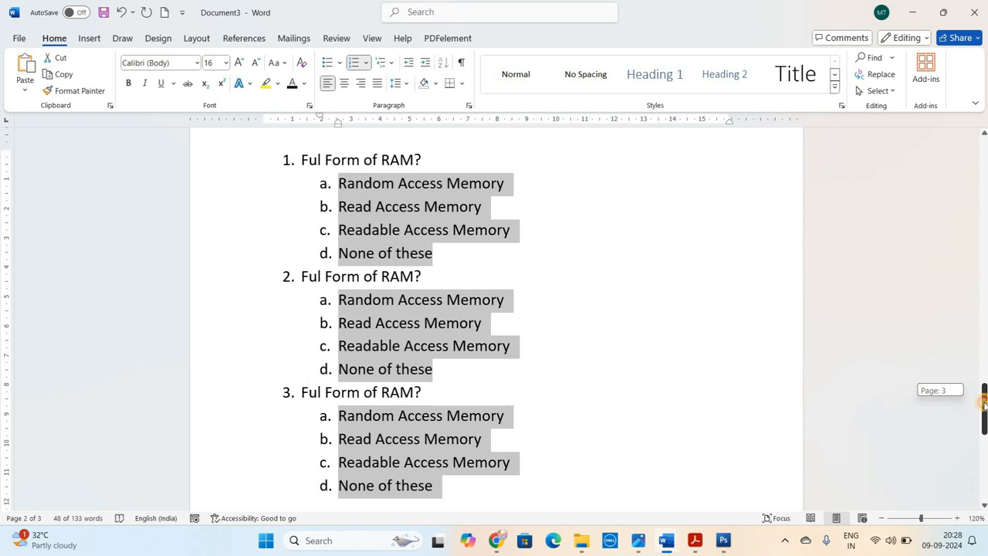
left_click(517, 294)
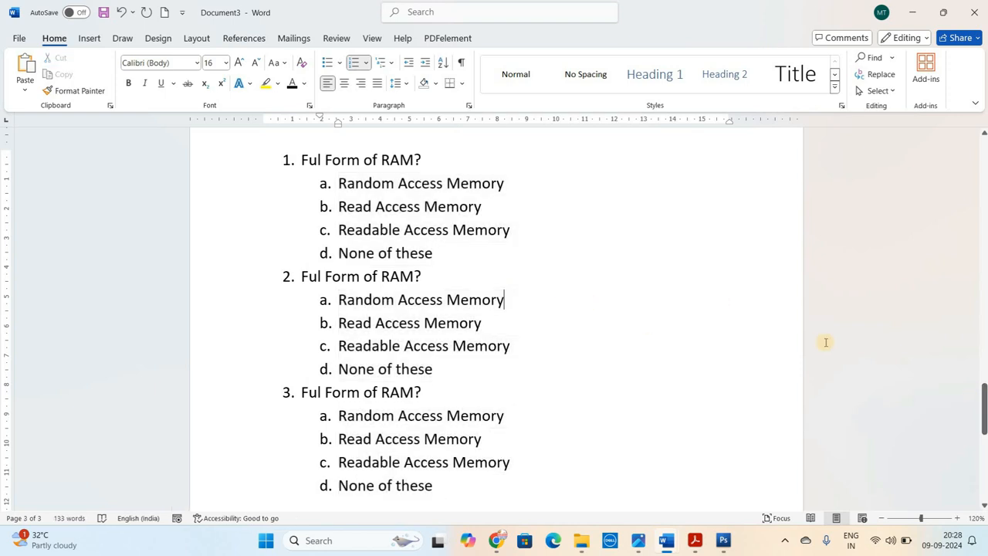
left_click(297, 159)
left_click(338, 253)
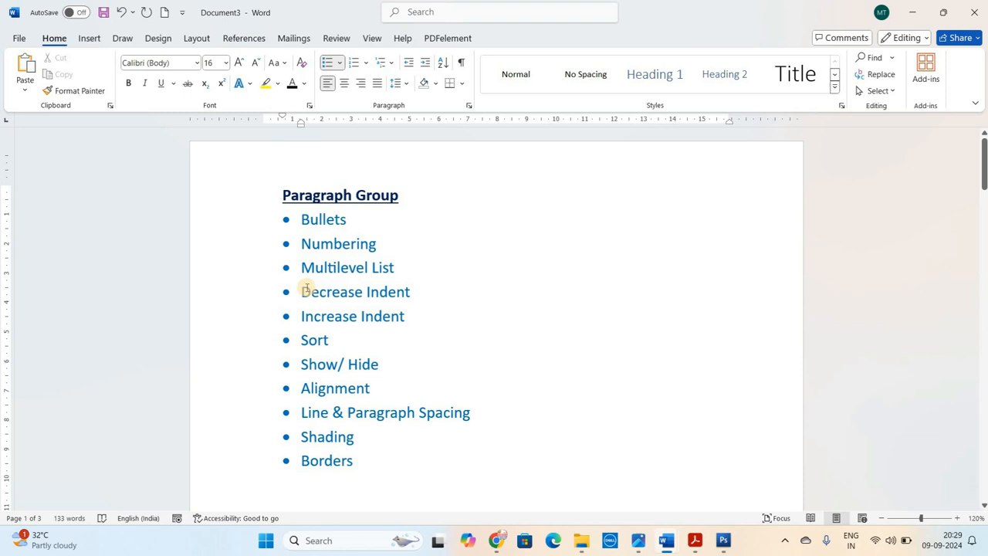
left_click_drag(306, 288, 399, 317)
Start a new page after the multilevel question list and generate sample paragraphs there with =rand()
left_click_drag(985, 167, 981, 471)
left_click(458, 288)
key("ctrl+Return")
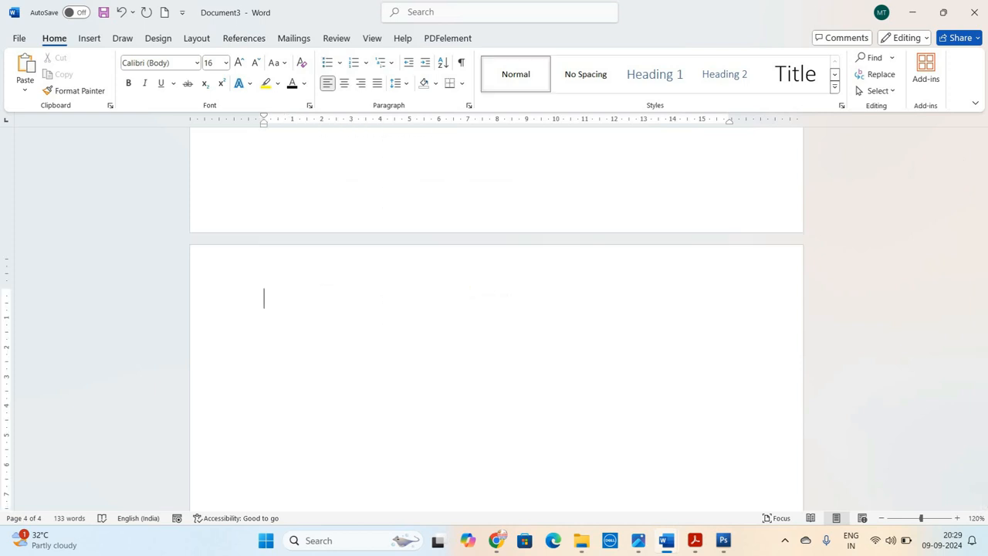
type("=rand()")
key("Return")
scroll(494, 317, "up", 3)
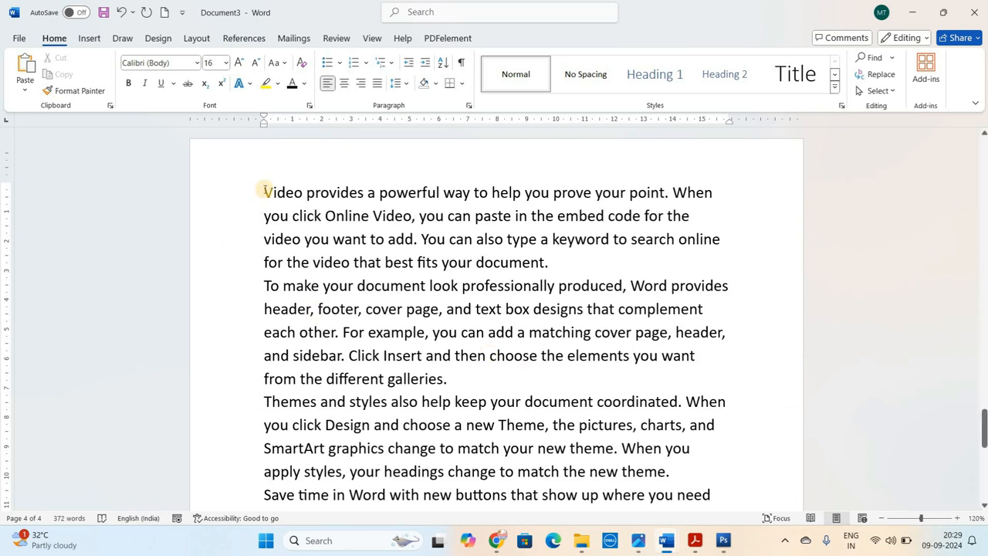
Increase the indent of the first sample paragraph, beginning "Video provides", by one level
left_click_drag(264, 192, 538, 261)
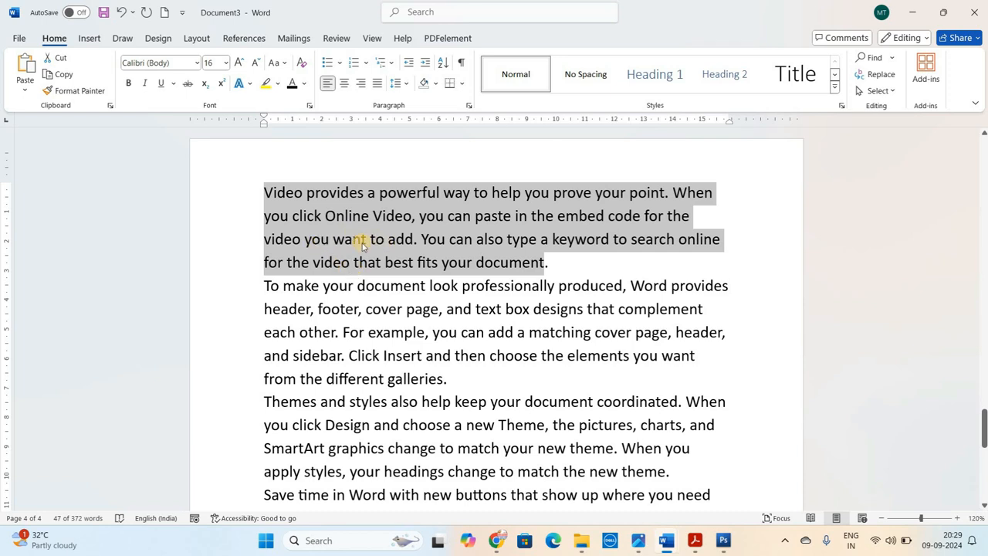
left_click(427, 68)
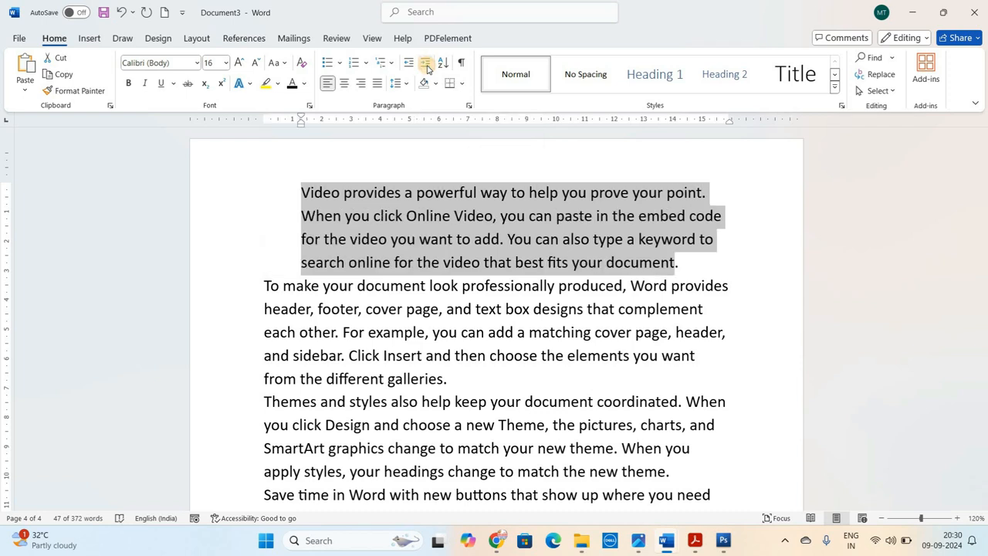
Increase the indent of the first sample paragraph, beginning "Video provides", until its text starts at about 6.4 cm on the ruler
left_click(427, 68)
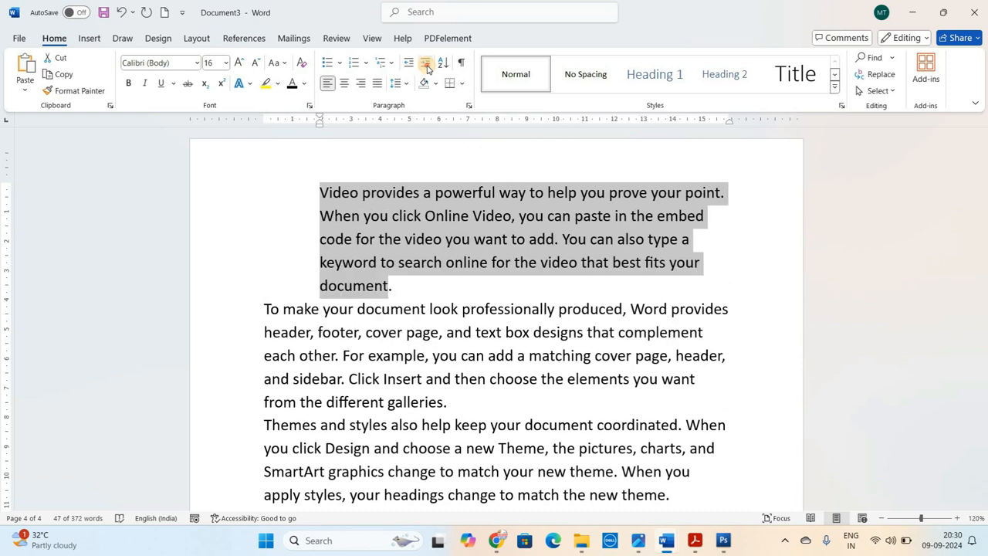
left_click(427, 68)
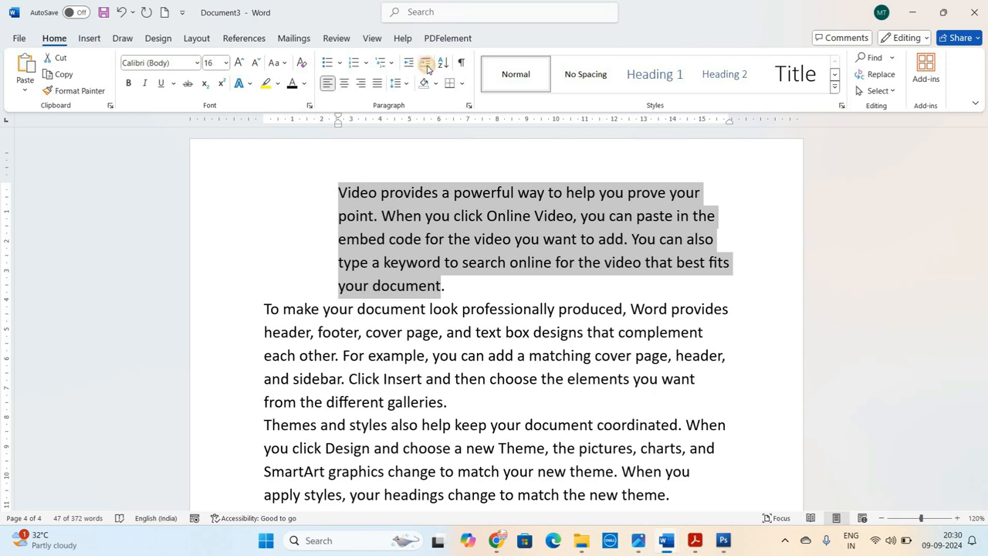
left_click(427, 68)
left_click(427, 68)
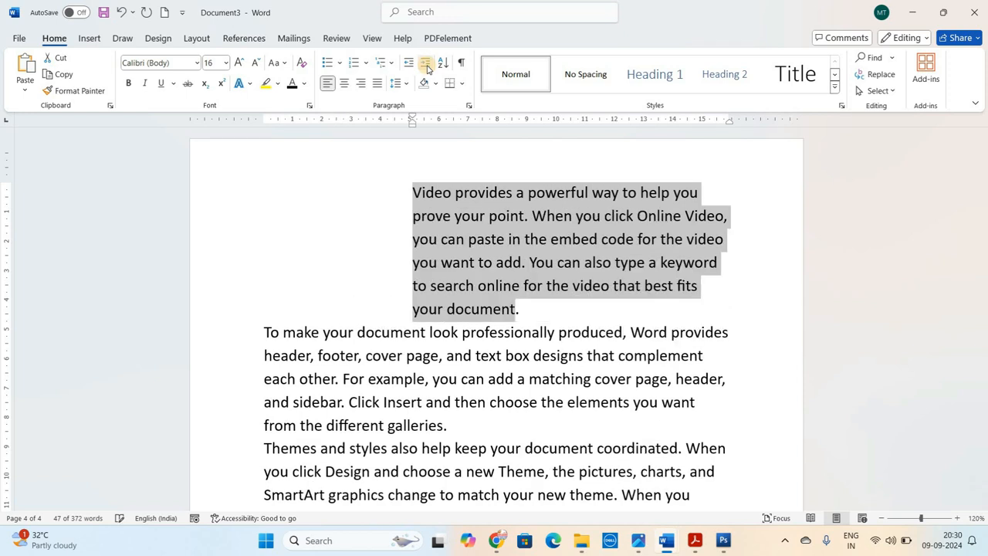
left_click(427, 68)
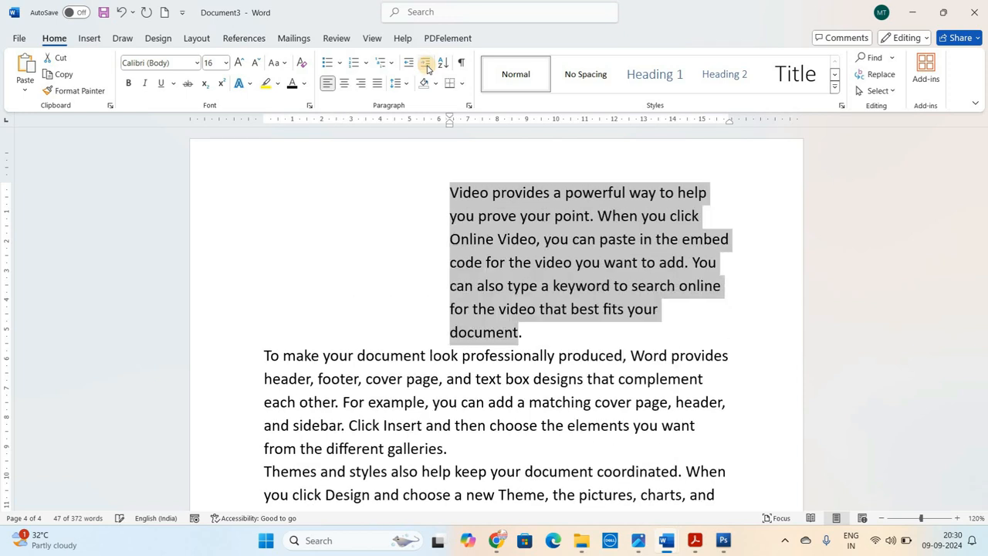
Draw a rectangle about 6.1 cm wide and 5.05 cm high in the blank space beside the indented paragraph, and delete it
left_click(385, 188)
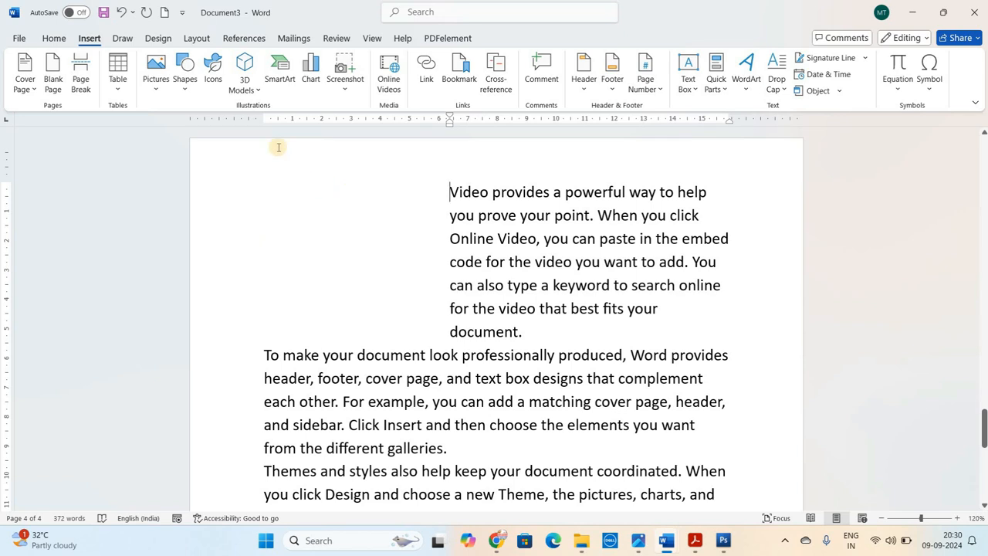
left_click(190, 87)
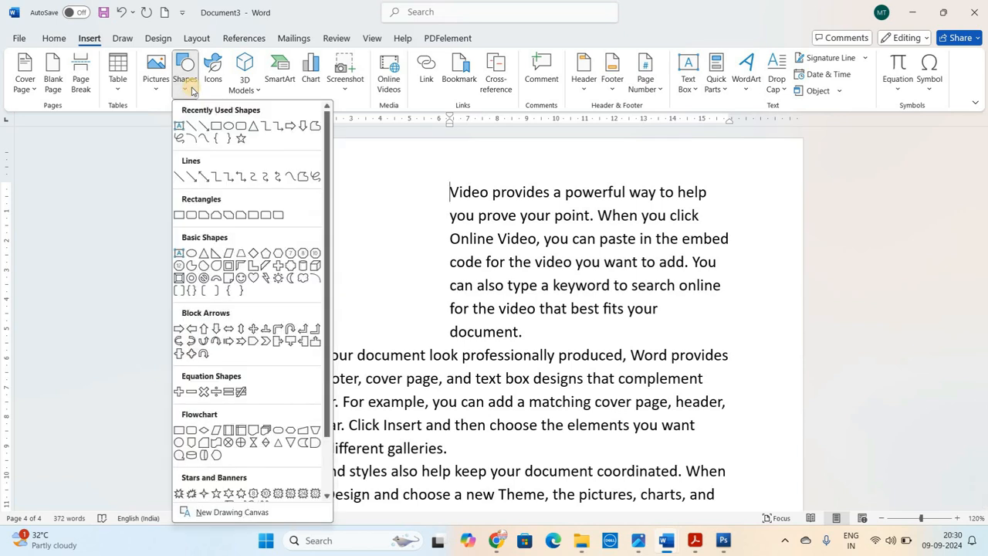
left_click(217, 128)
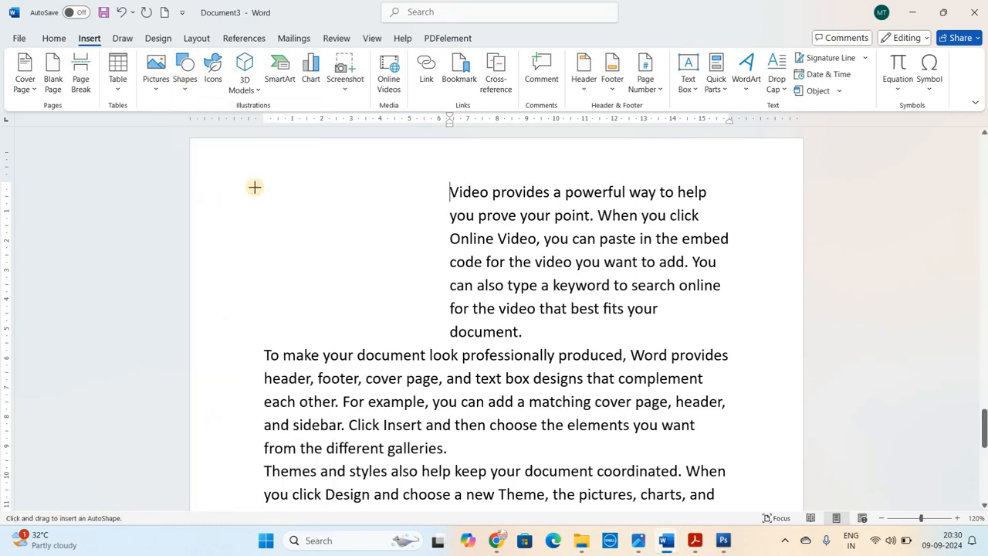
mouse_move(255, 187)
left_mouse_down()
mouse_move(419, 300)
mouse_move(441, 336)
left_mouse_up()
left_click(463, 331)
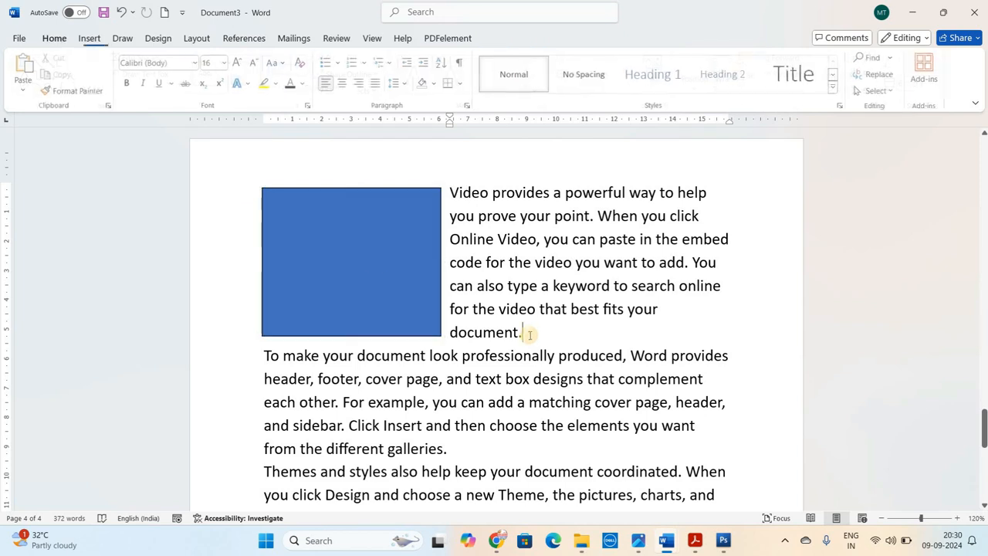
left_click(362, 255)
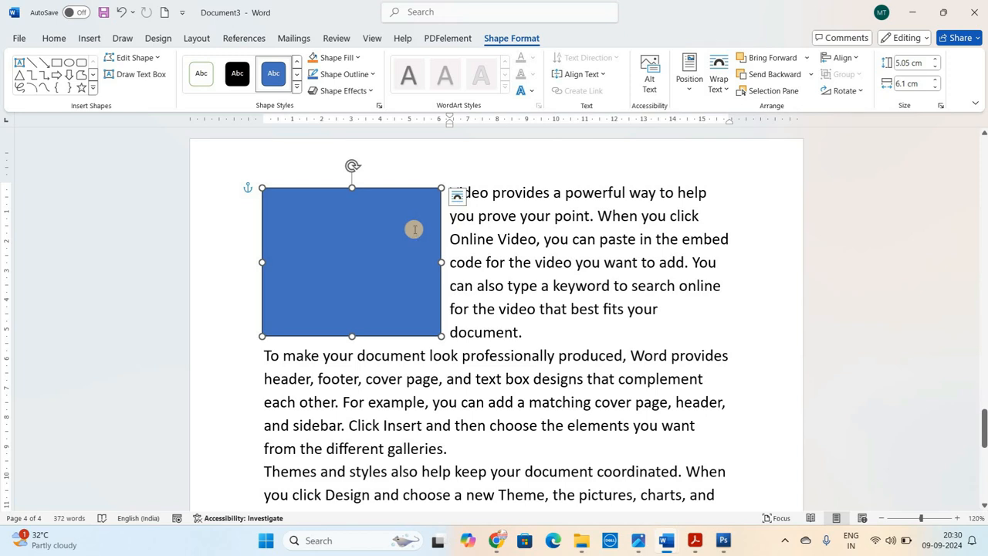
key("Delete")
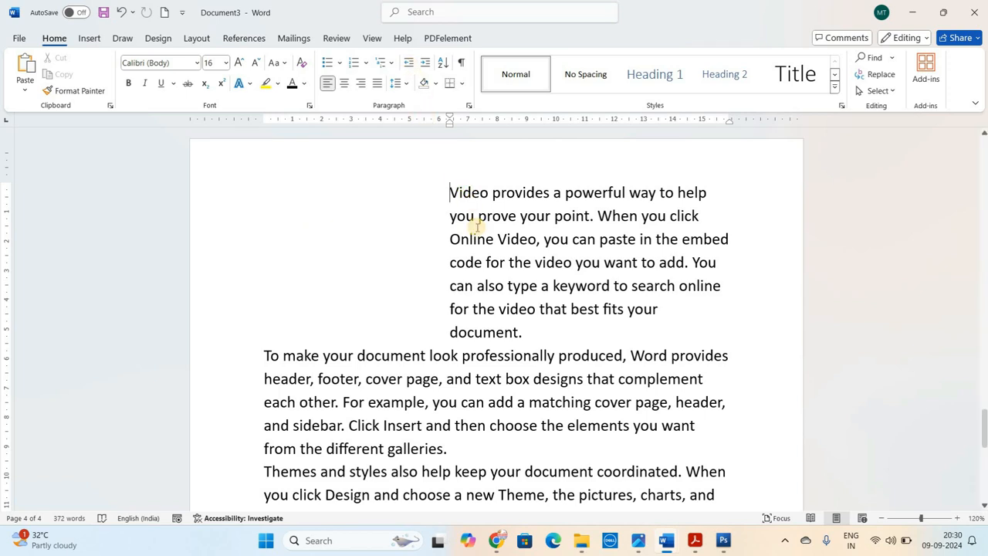
Decrease the indent of the first sample paragraph until it is back at the left margin
left_click(410, 67)
left_click(410, 67)
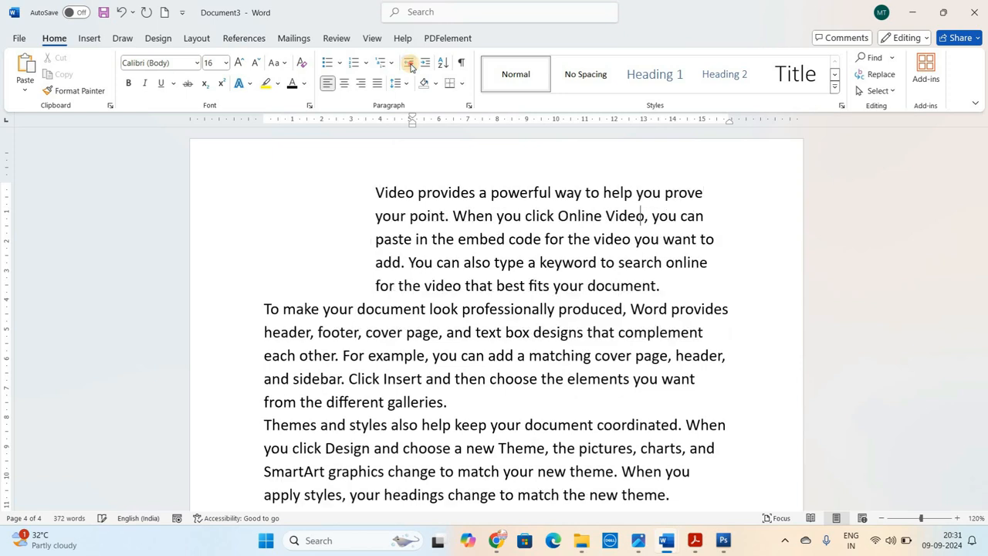
left_click(409, 67)
left_click(410, 67)
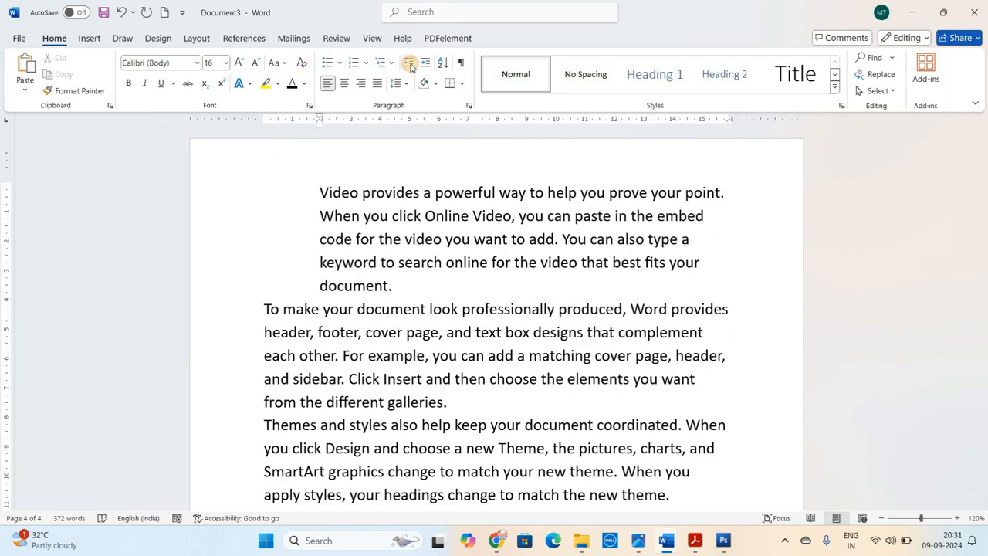
left_click(410, 67)
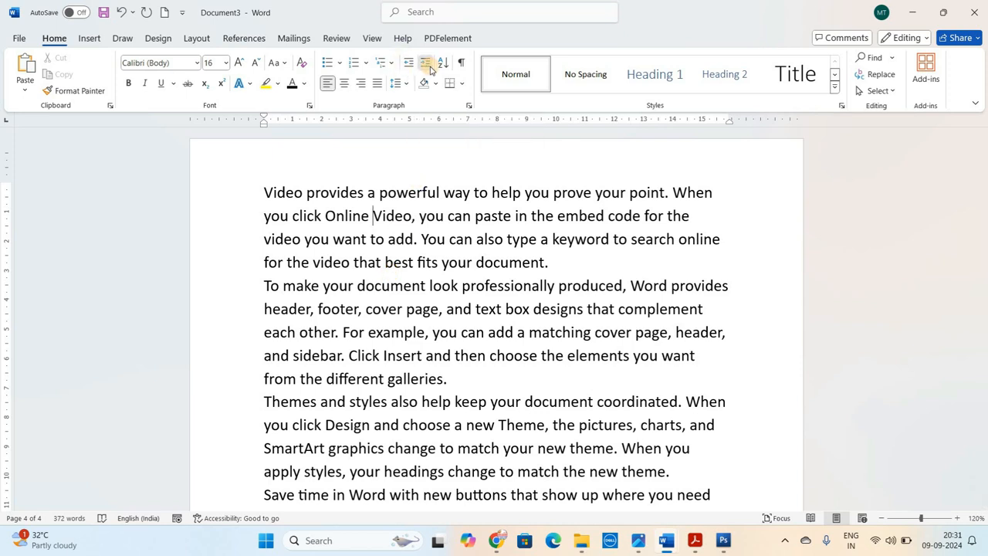
Increase the first sample paragraph's indent again and decrease it back to the left margin
left_click(430, 68)
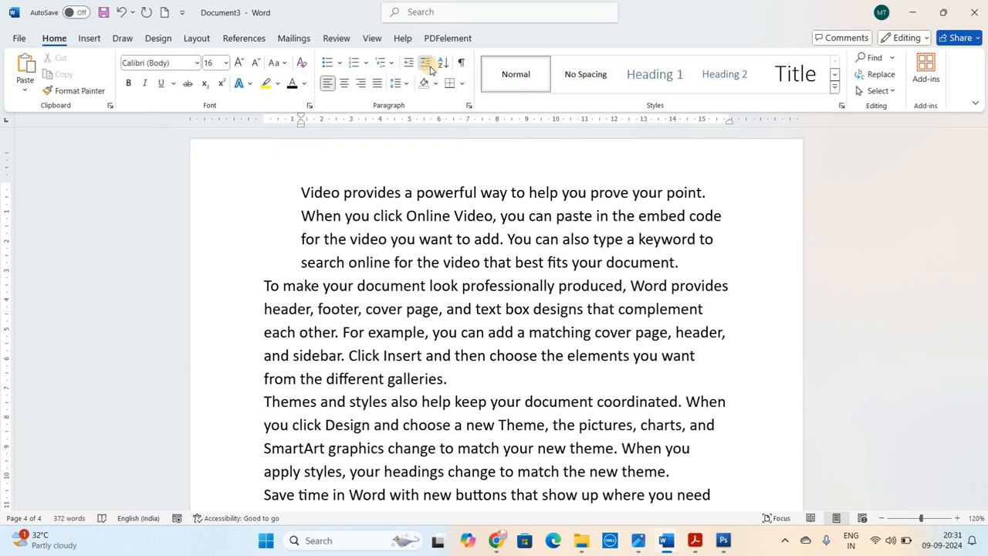
left_click(430, 69)
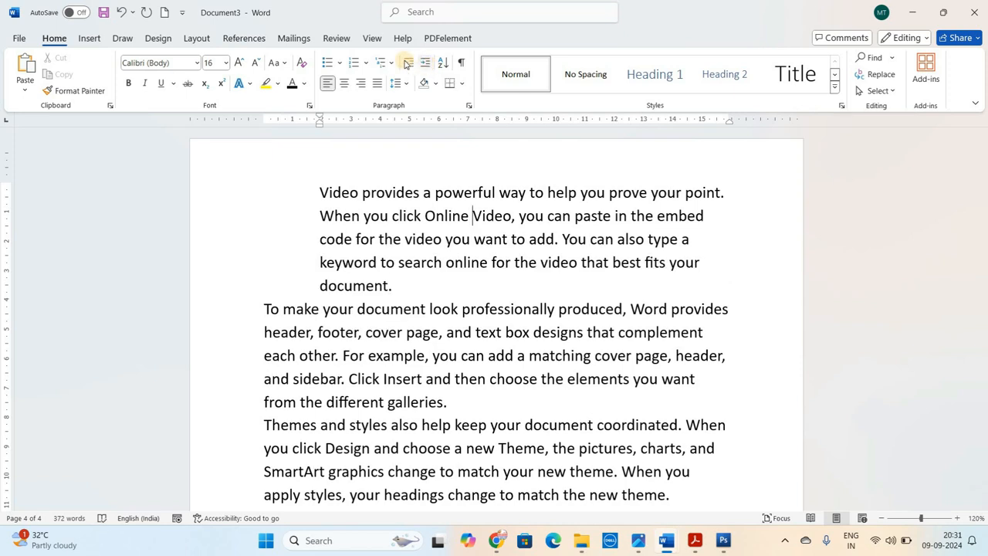
left_click(406, 64)
left_click(406, 64)
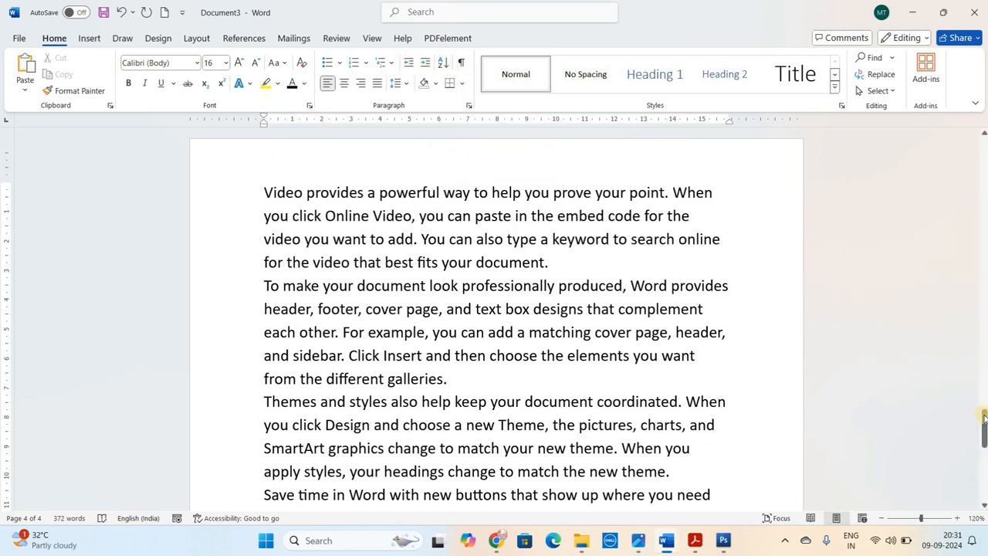
Start a new page after the sample paragraphs and enter six sample full names there, one per line
left_click_drag(983, 417, 983, 473)
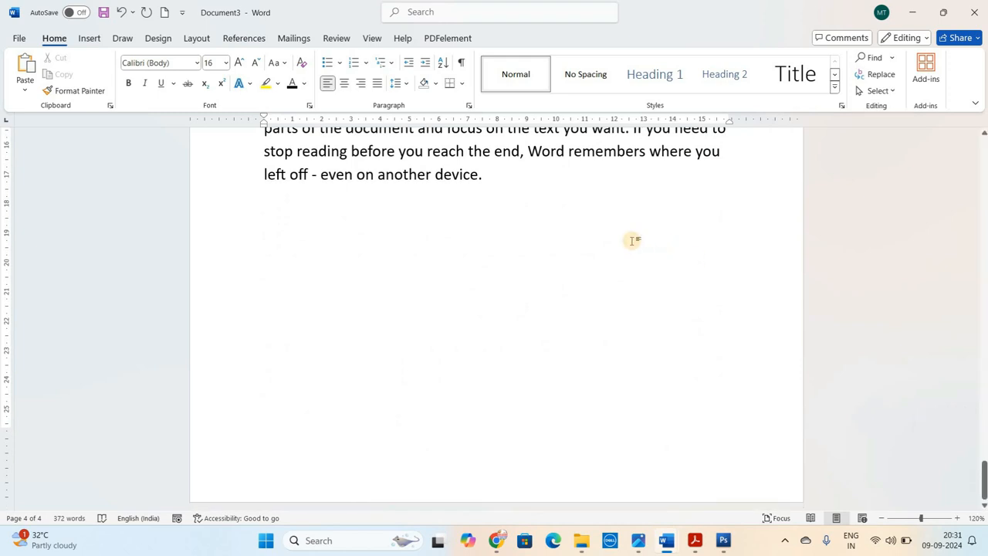
key("ctrl+Return")
left_click_drag(984, 418, 983, 436)
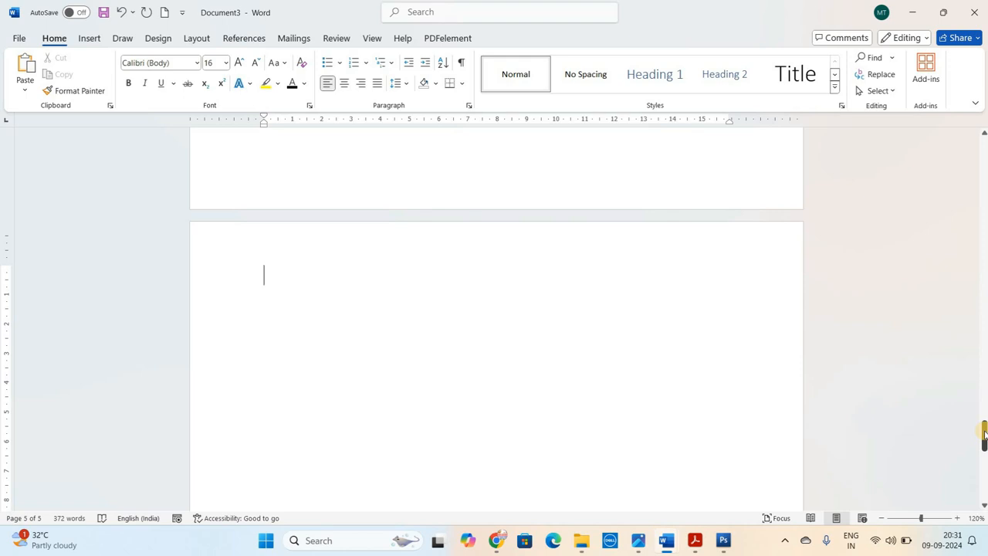
key("Return")
key("Return")
key("Return")
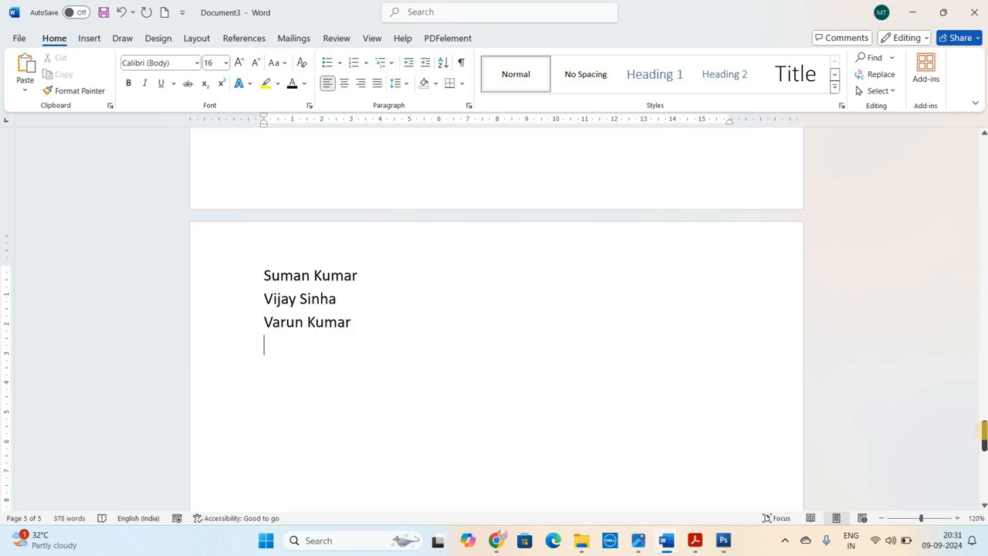
key("Return")
Add eight more sample full names below the first six, one per line
key("Return")
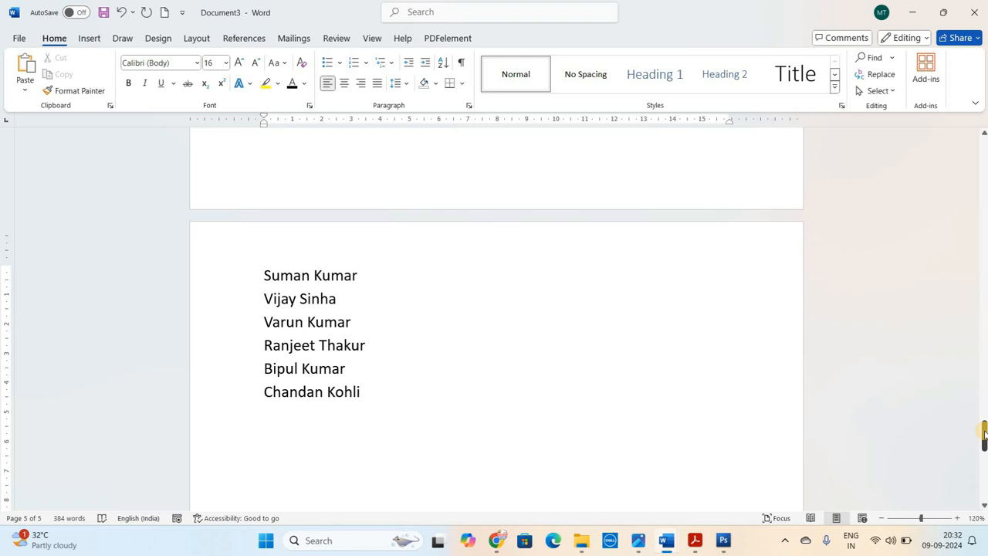
key("Return")
key("Return")
key("Return")
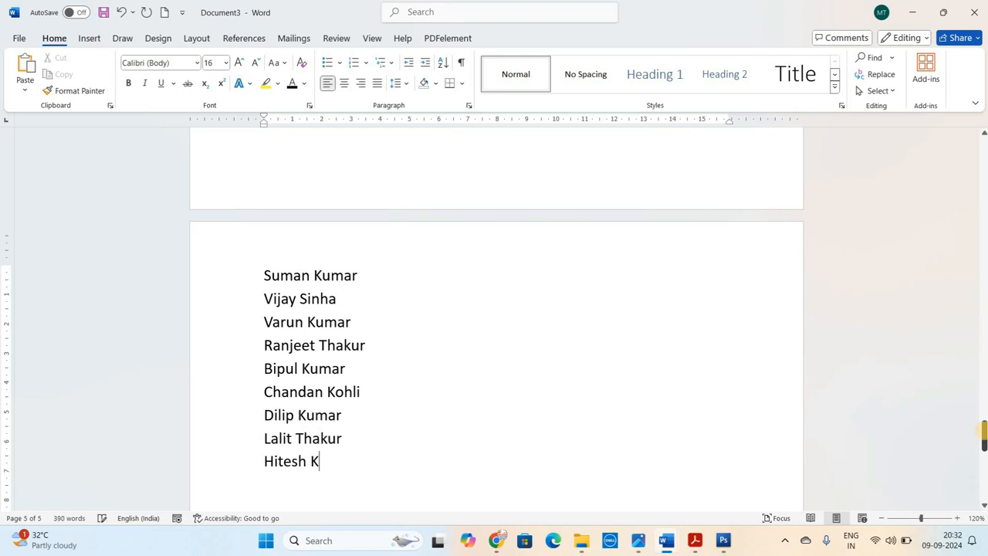
key("Return")
key("Return")
key("Return")
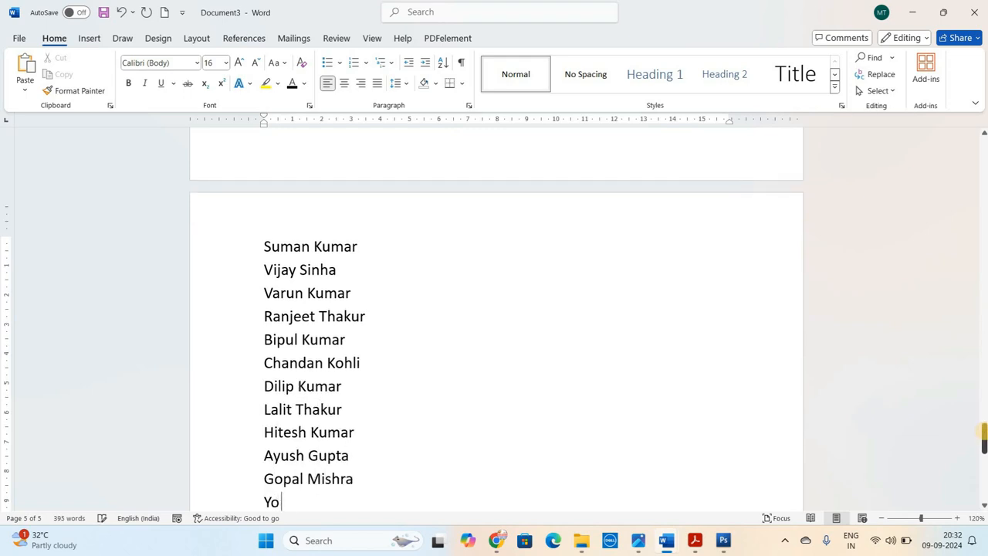
key("Return")
key("Return")
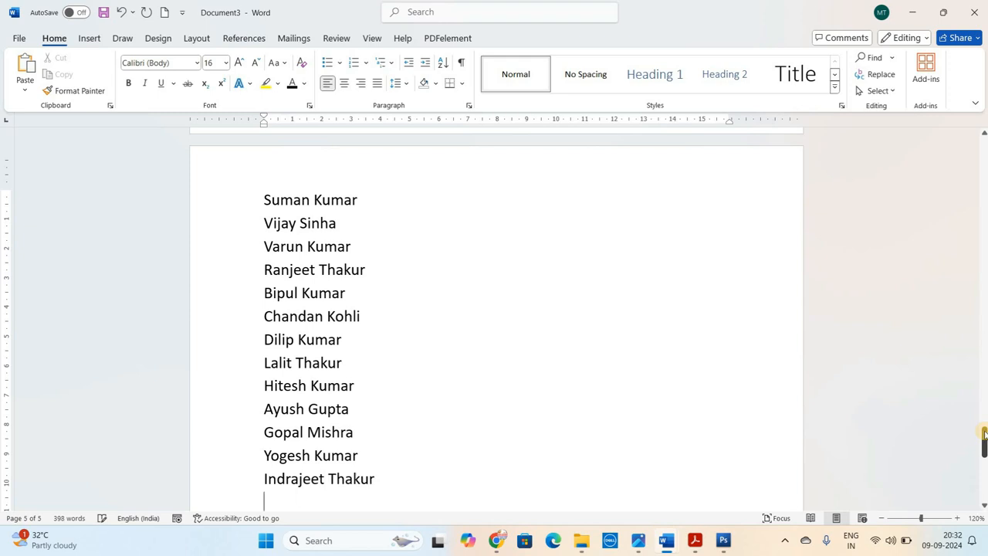
Examine the initial letters and the order of the names in the unsorted list
left_click(265, 216)
left_click(269, 260)
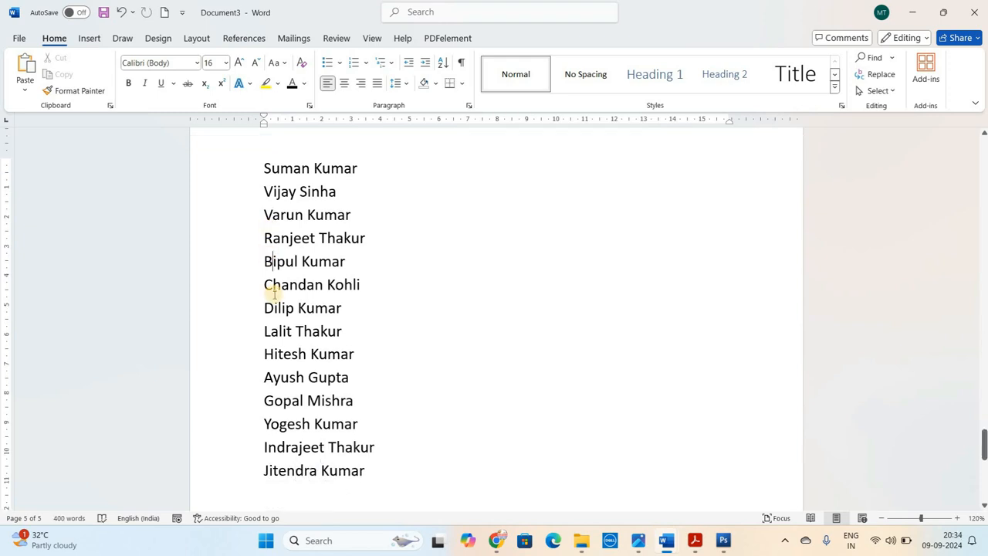
left_click(269, 290)
left_click(273, 313)
left_click(271, 348)
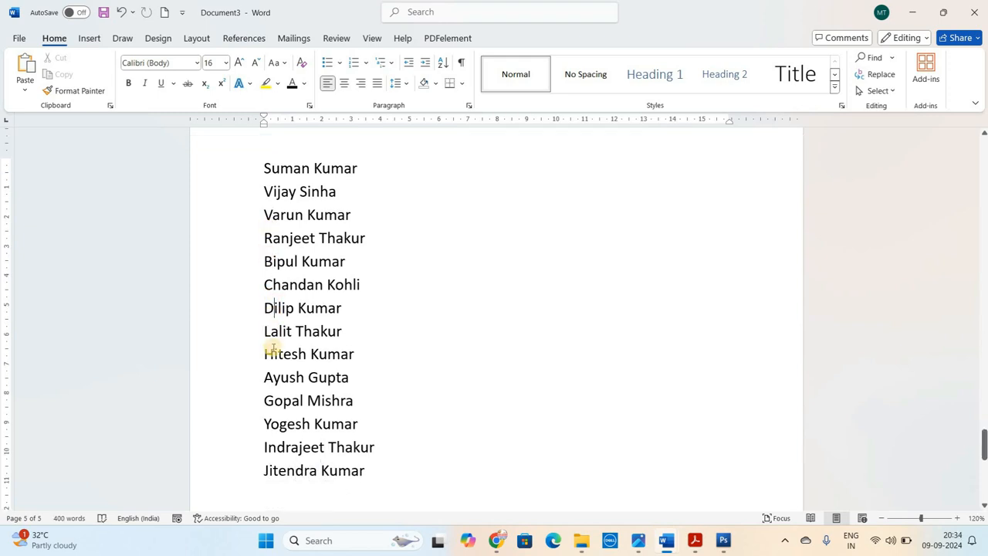
left_click(264, 169)
left_click(293, 324)
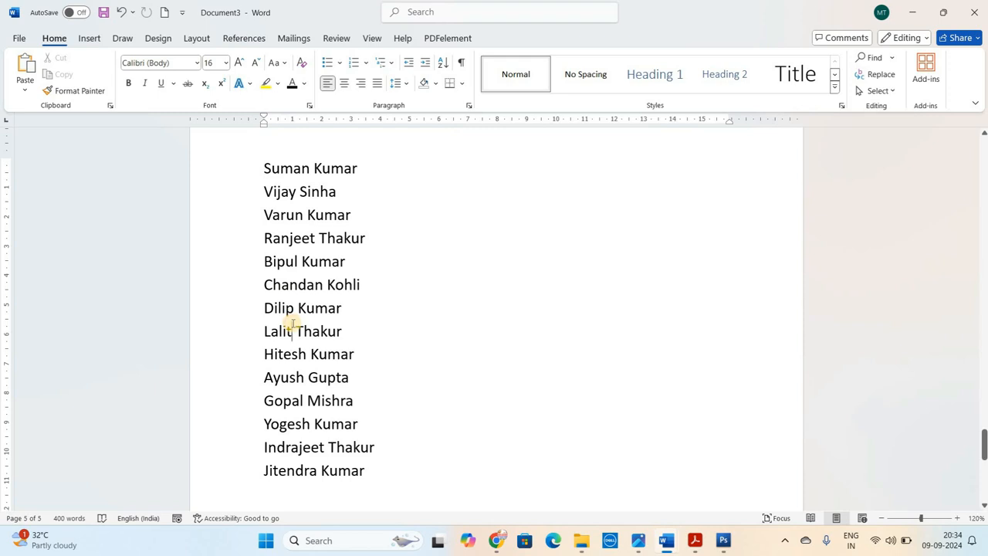
left_click(273, 467)
left_click(267, 207)
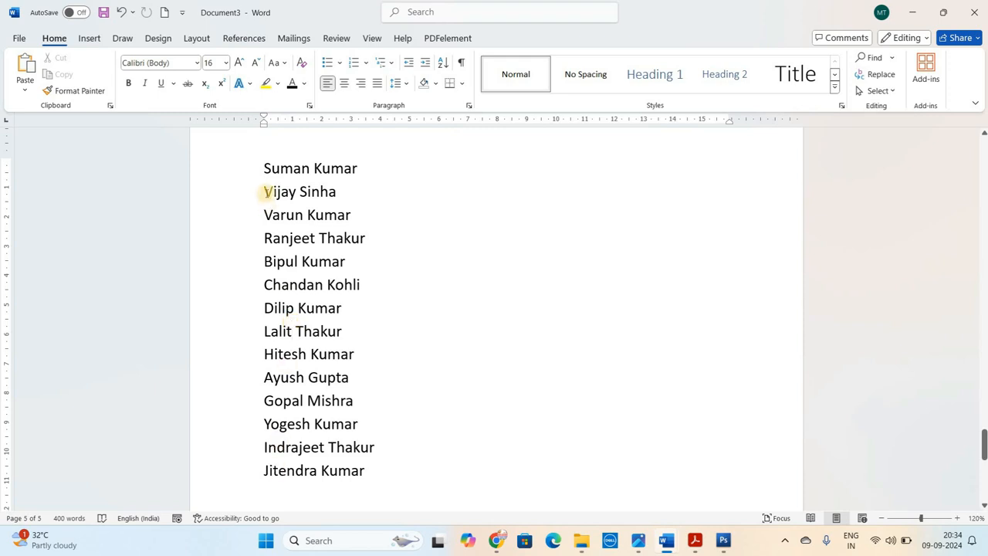
left_click(264, 167)
left_click(265, 190)
left_click(267, 213)
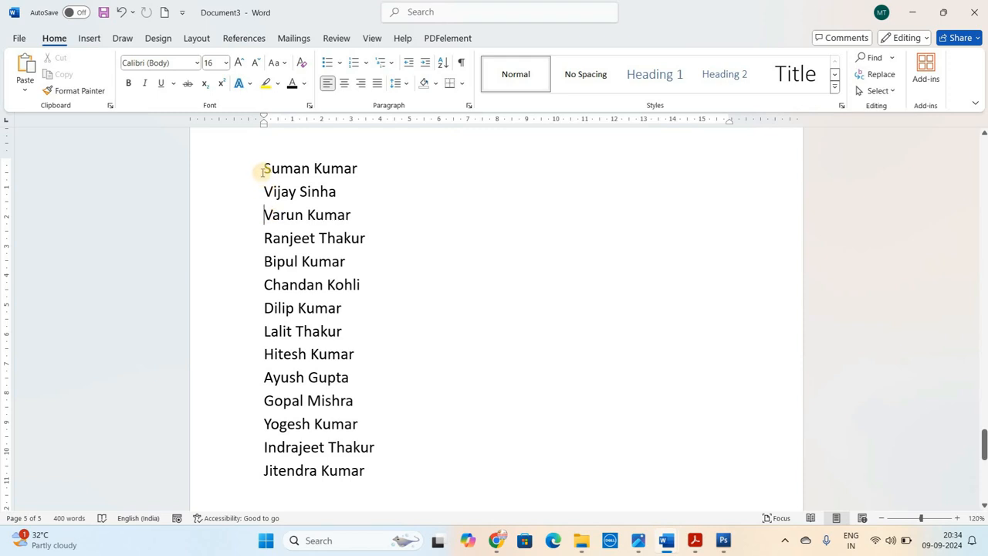
Sort the whole list of names by paragraphs as text in ascending order, with no header row
left_click_drag(262, 168, 364, 474)
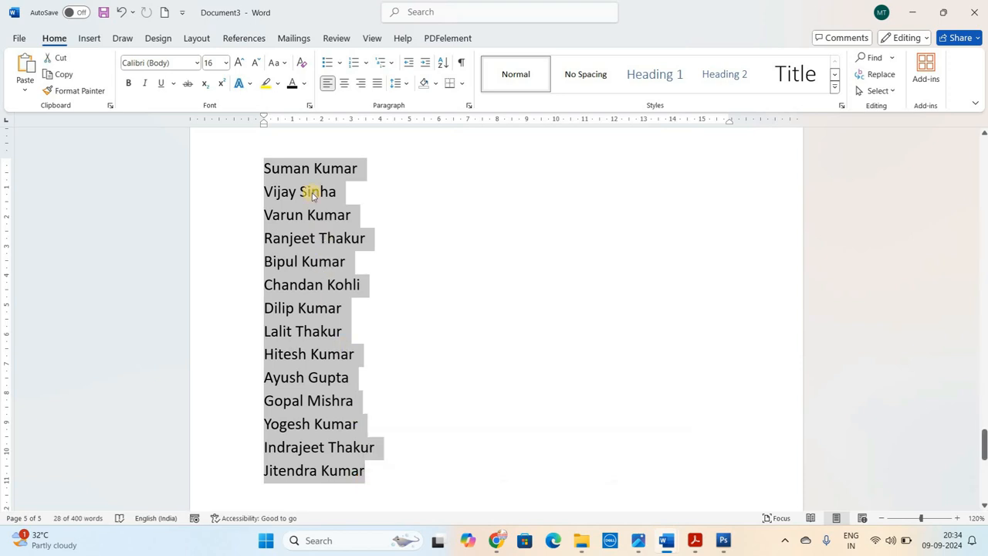
left_click(443, 67)
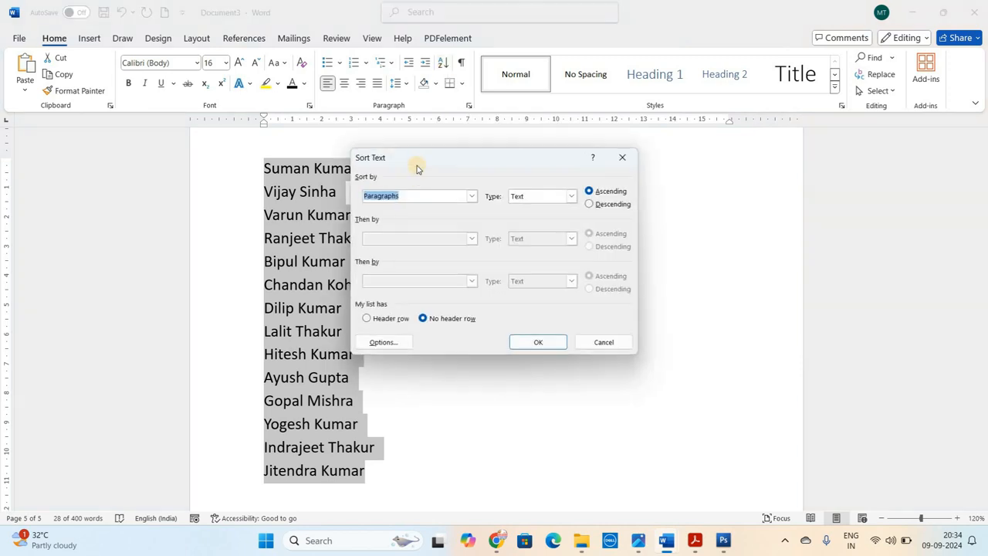
left_click_drag(417, 165, 440, 159)
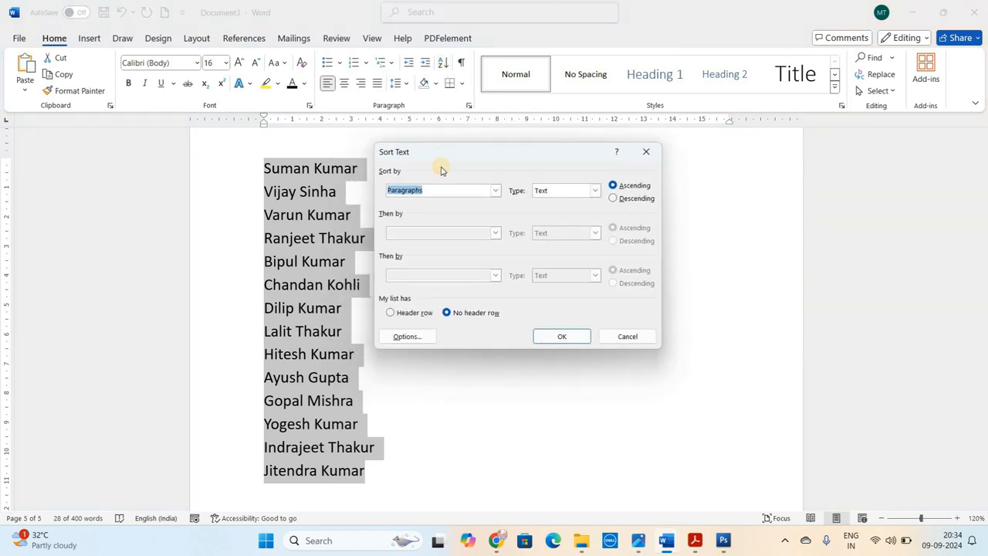
left_click(626, 191)
left_click(569, 342)
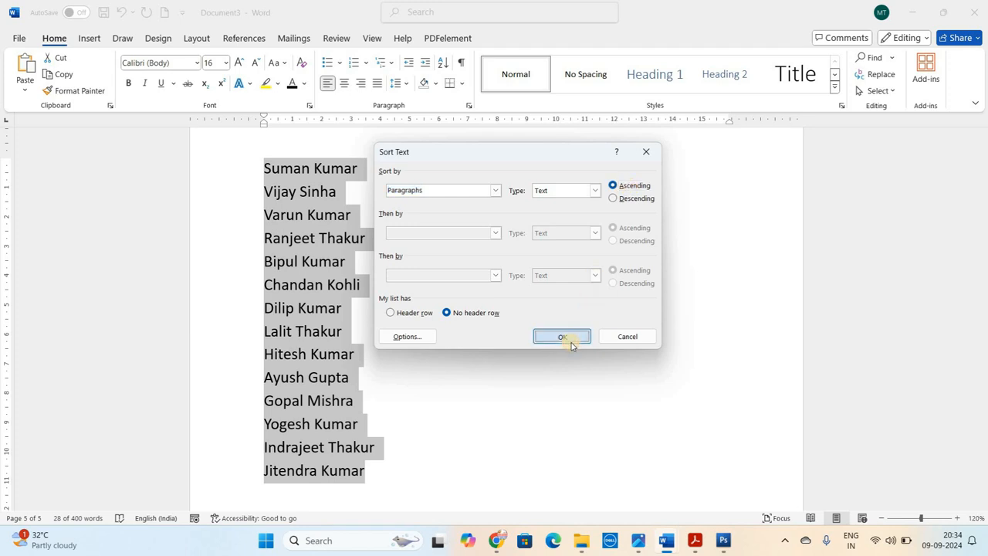
left_click(359, 260)
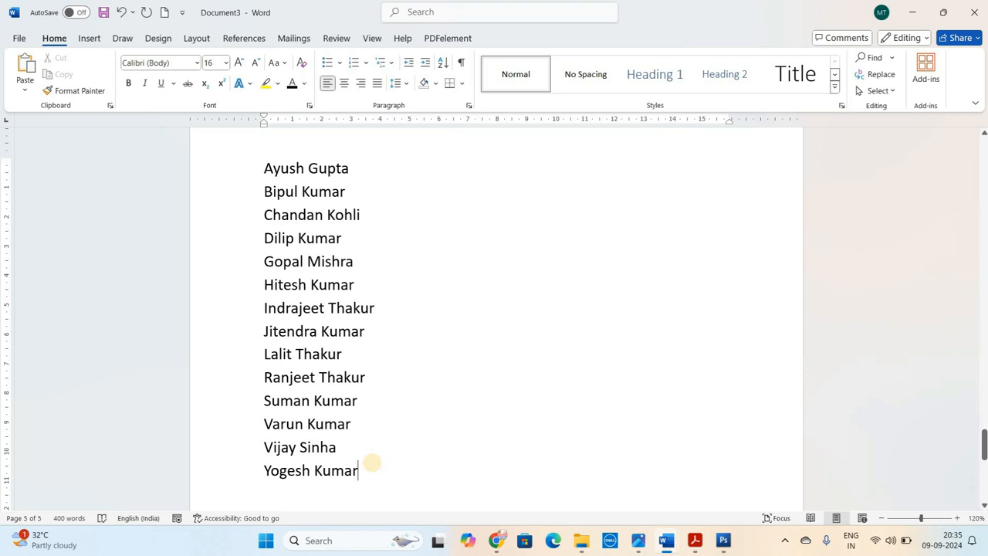
Start a new page after the names and enter 520, 354, 450, 210, 455, 684, 780, 540, 320 and 10, one per line
key("Return")
key("Return")
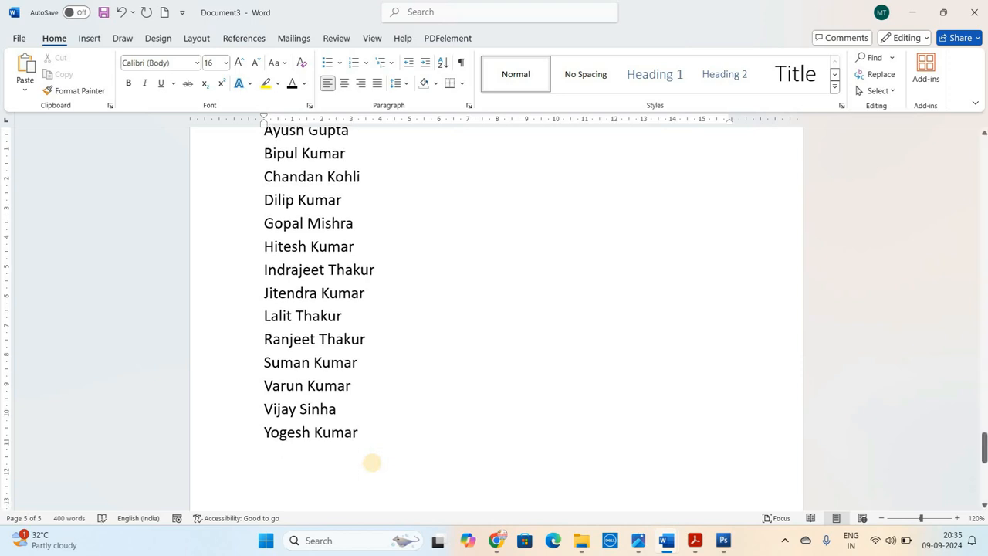
key("ctrl+Return")
type("520 354 450 210 455 684 7800 540 320 10 ")
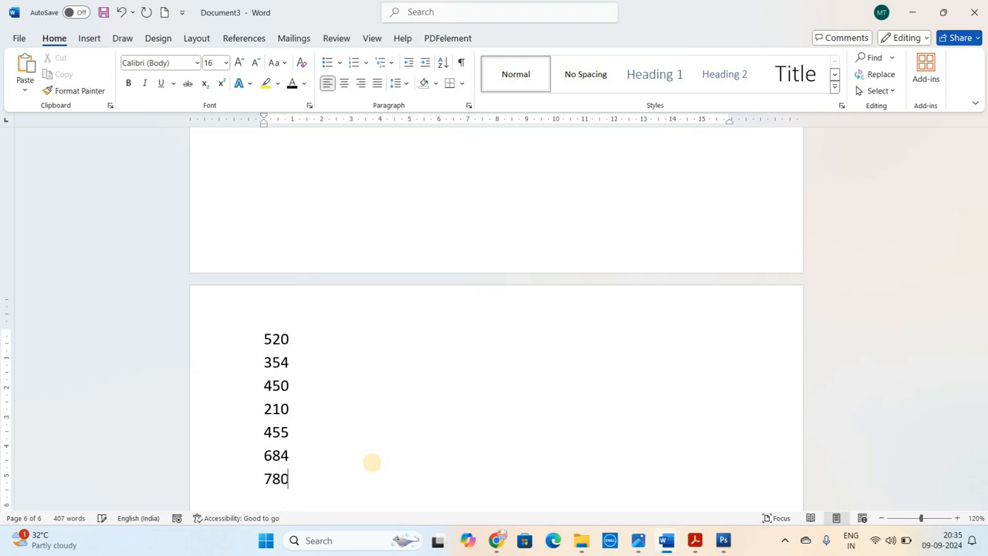
type("25 45 665 41 35 45 775 14")
Add 25, 45, 665, 41, 35, 45, 775, 14, 541, 624, 840, 350 and 41 below, one per line, and correct the seventh number to 780
left_click(302, 201)
key("BackSpace")
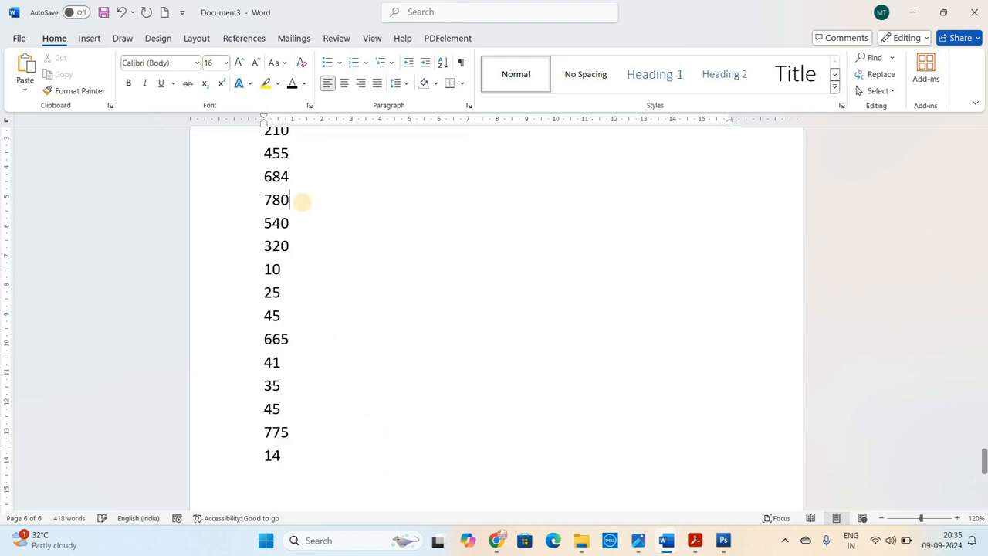
left_click(307, 461)
type("541 624 840 350 41")
scroll(982, 471, "down", 1, "ctrl")
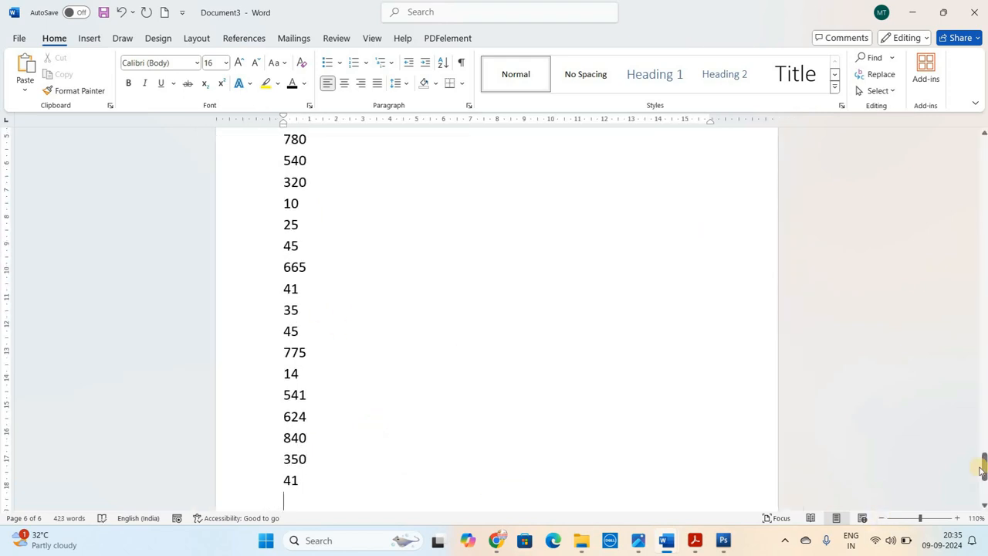
Sort the whole list of numbers by paragraphs as numbers in descending order, with no header row
mouse_move(984, 461)
left_mouse_down()
mouse_move(985, 481)
mouse_move(984, 461)
left_mouse_up()
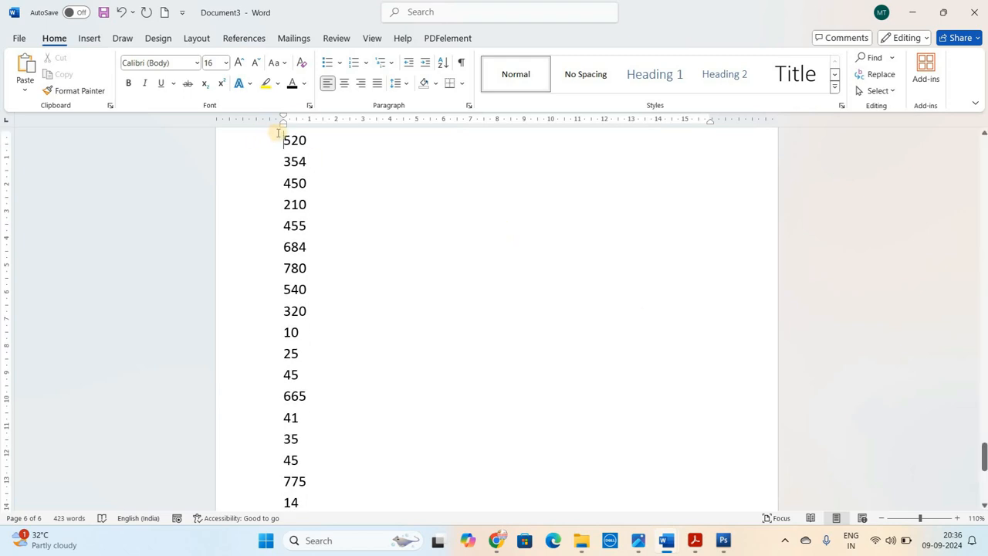
left_click_drag(284, 140, 314, 500)
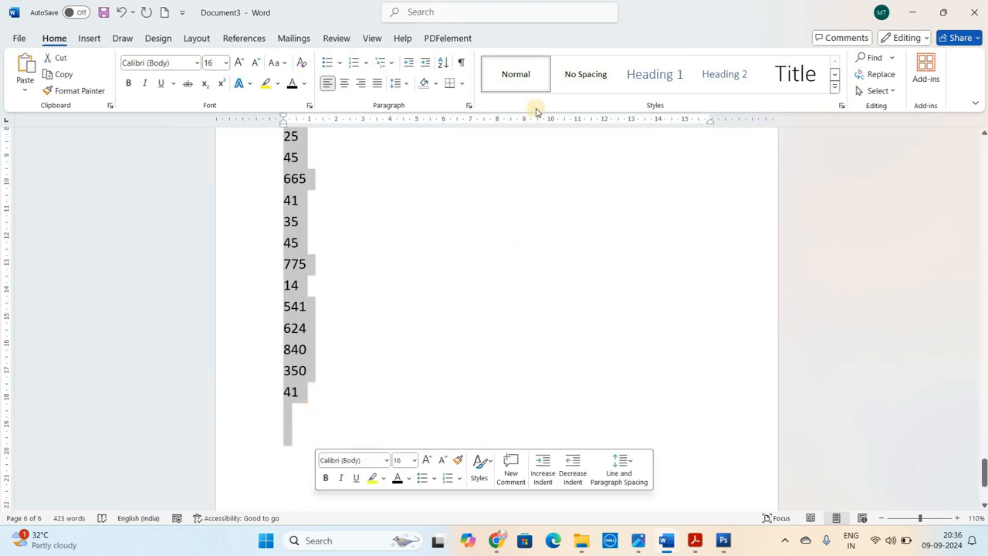
left_click(445, 64)
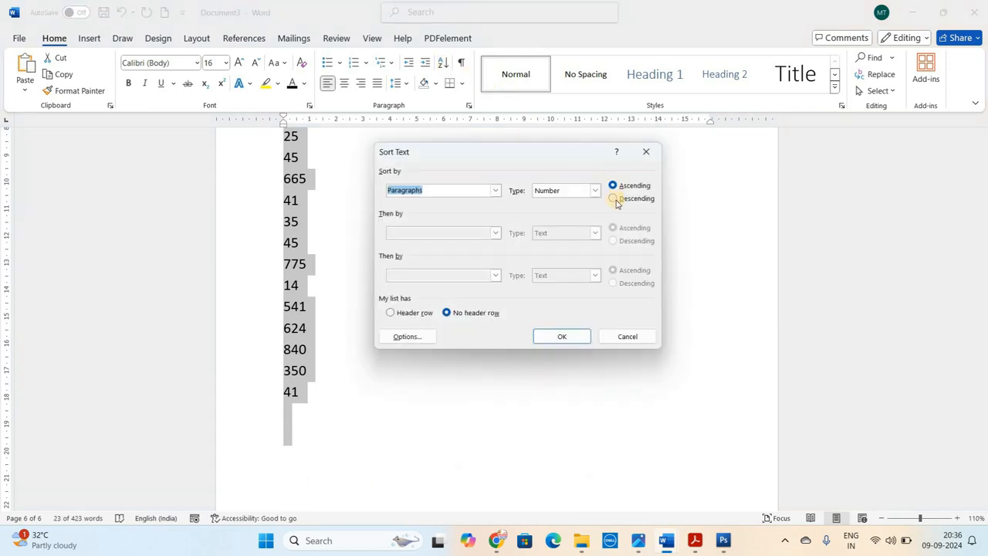
left_click(622, 200)
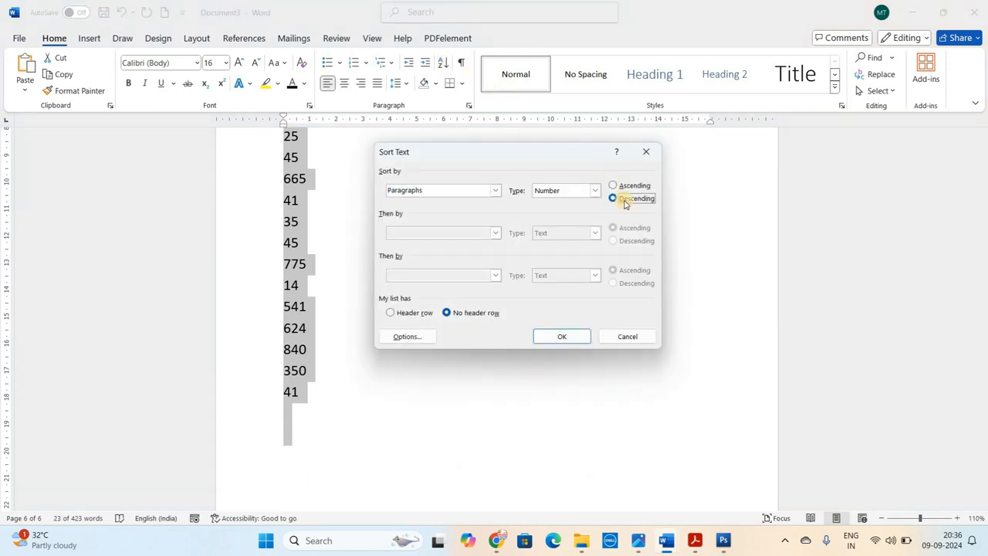
left_click(575, 334)
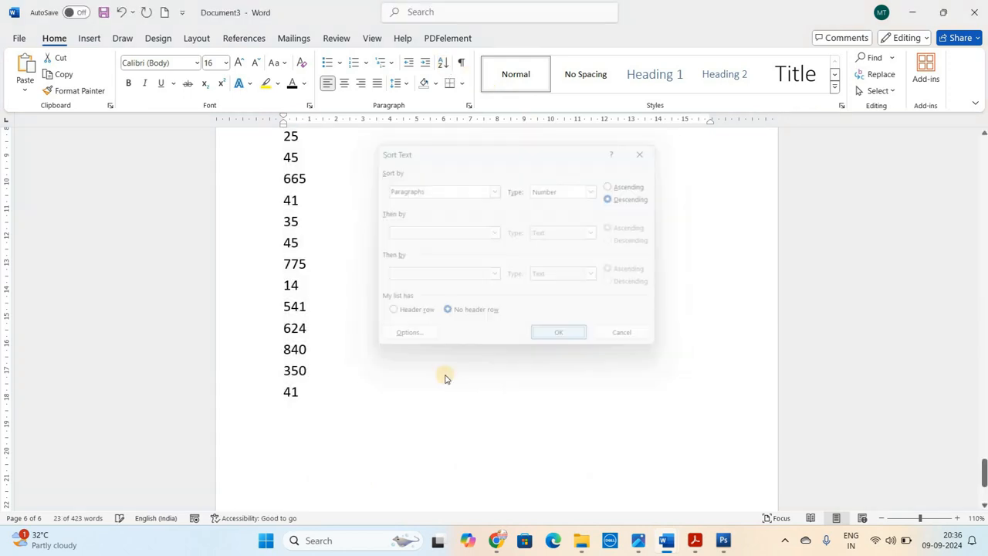
Examine the order of the sorted numbers from the start of the list to its end
left_click(907, 437)
left_click_drag(984, 468, 984, 446)
left_click(328, 259)
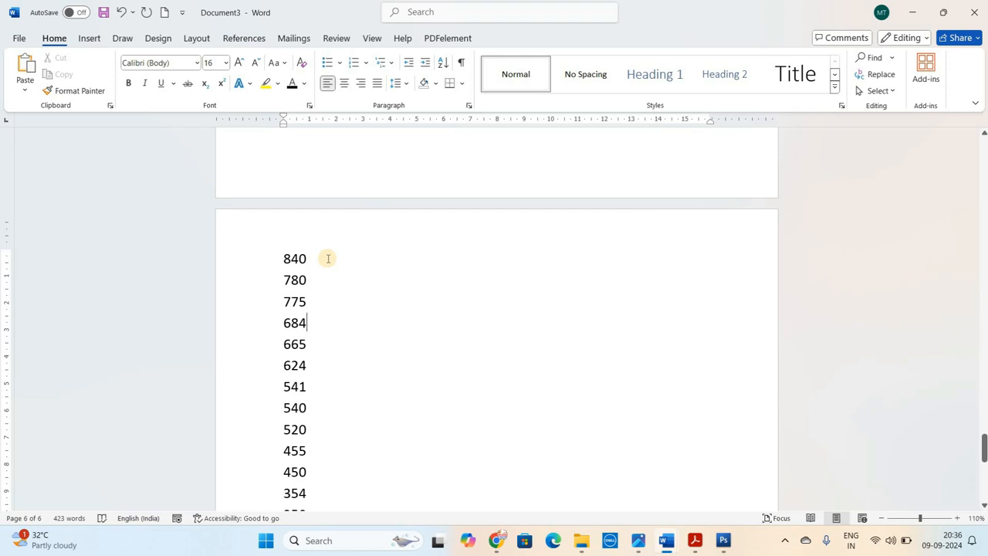
key("ctrl+End")
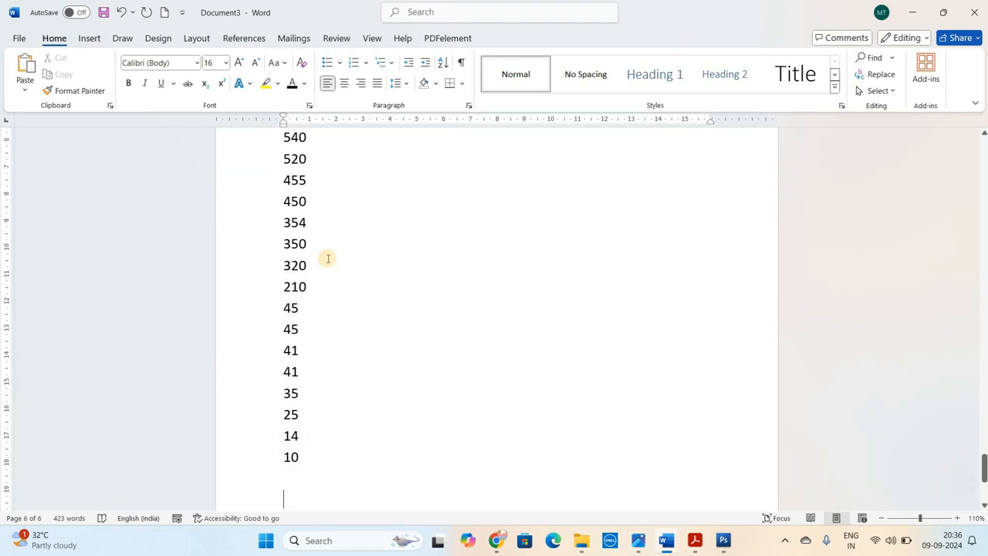
key("Up")
key("Up")
key("Up")
key("Up")
key("Up")
key("Up")
key("Up")
key("Up")
key("Up")
key("Up")
key("Up")
key("Up")
key("Up")
key("Up")
key("Up")
key("Up")
key("Up")
key("Up")
key("Up")
key("Up")
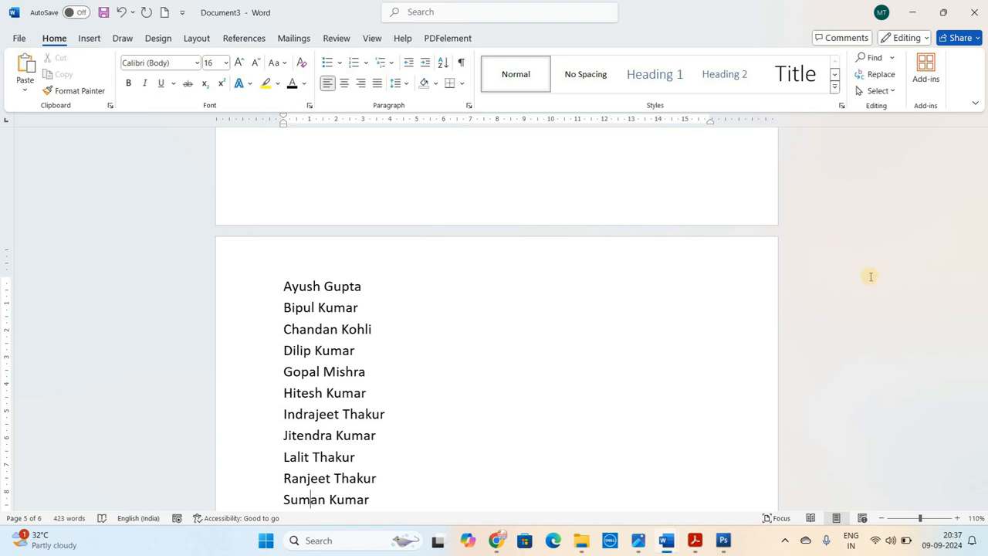
Show the paragraph marks and other hidden formatting symbols, with the sample paragraphs on page 4 in view
key("ctrl+Home")
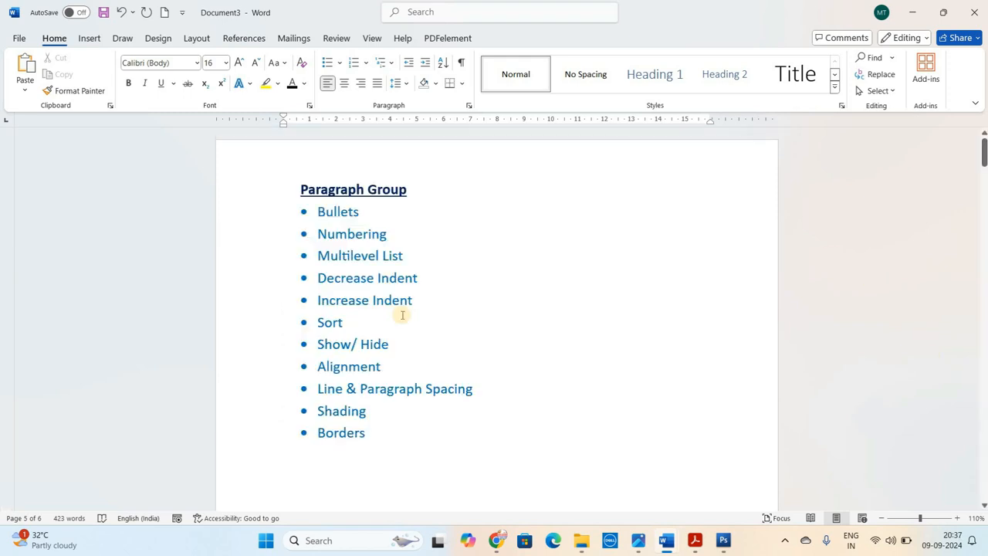
left_click(313, 344)
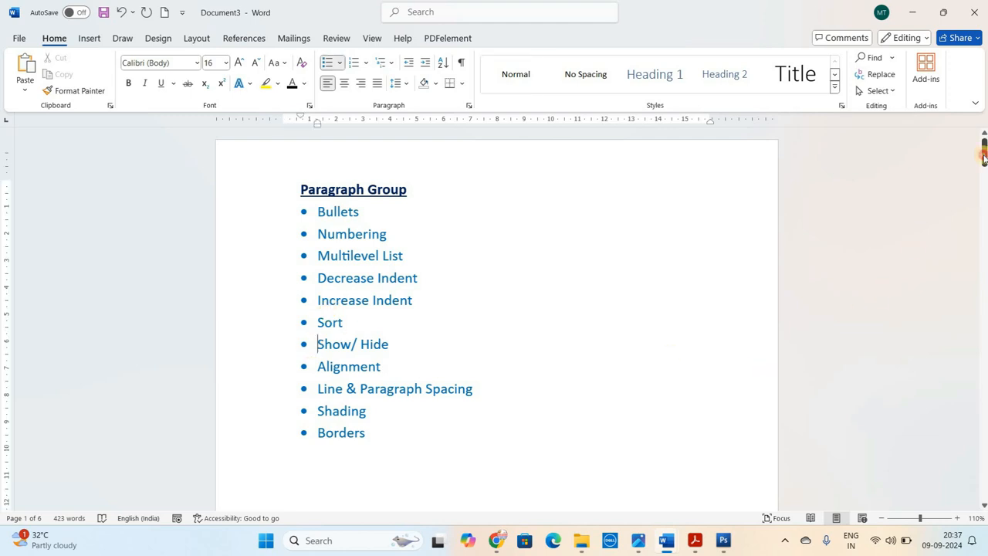
left_click(980, 233)
left_click_drag(981, 233, 983, 337)
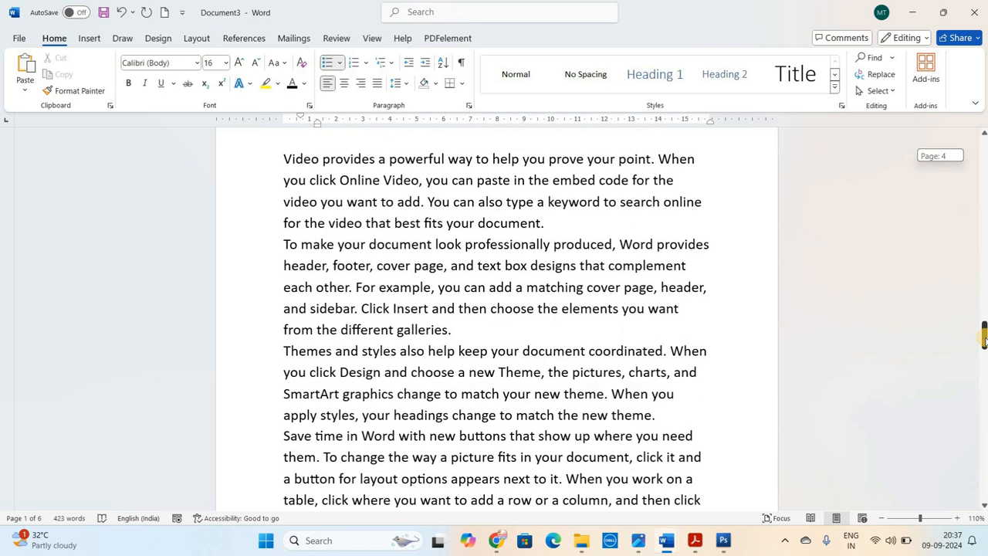
left_click(367, 179)
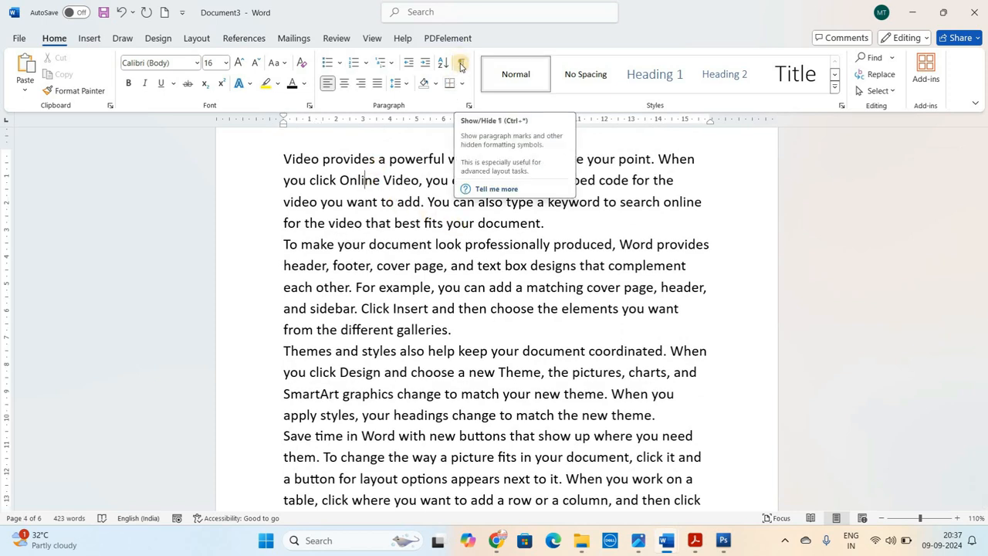
left_click(461, 65)
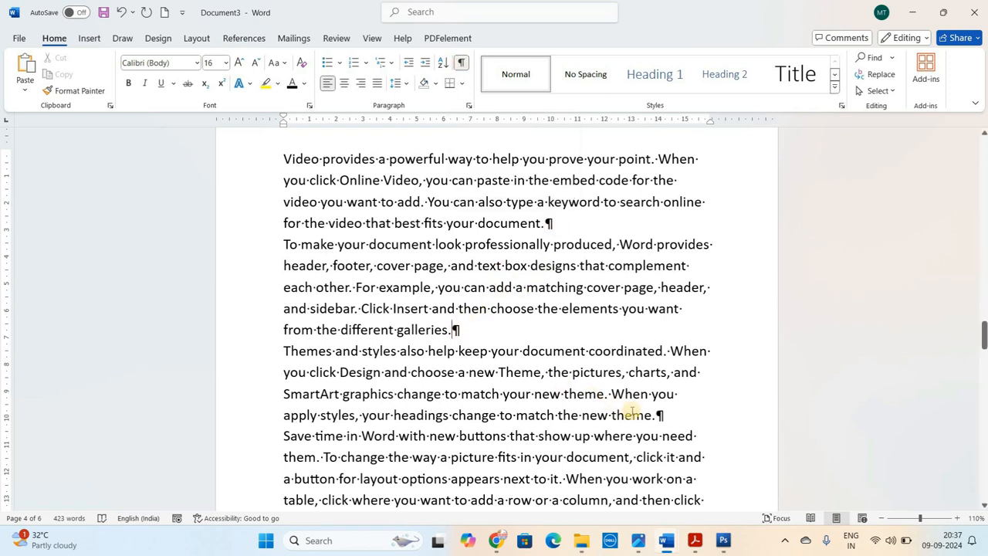
left_click(662, 415)
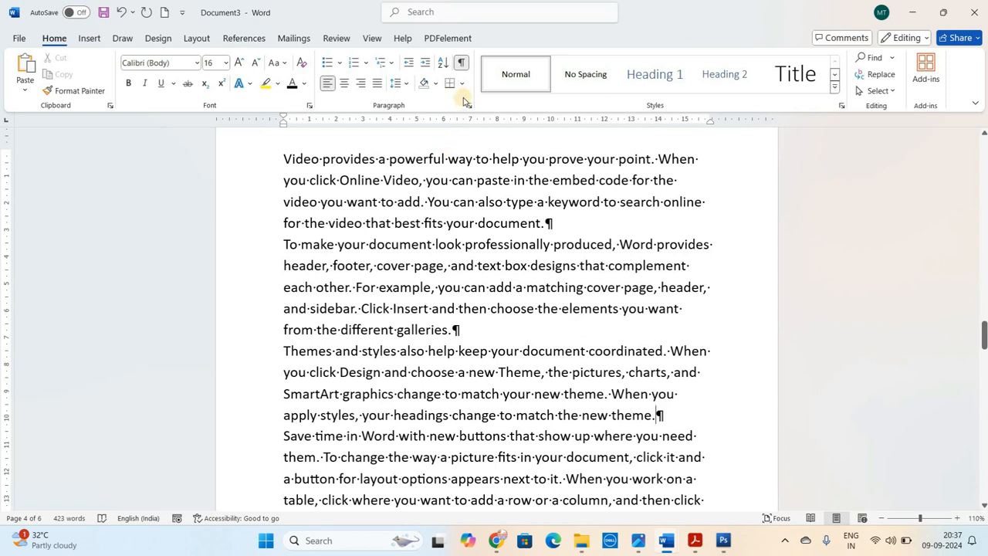
left_click(551, 225)
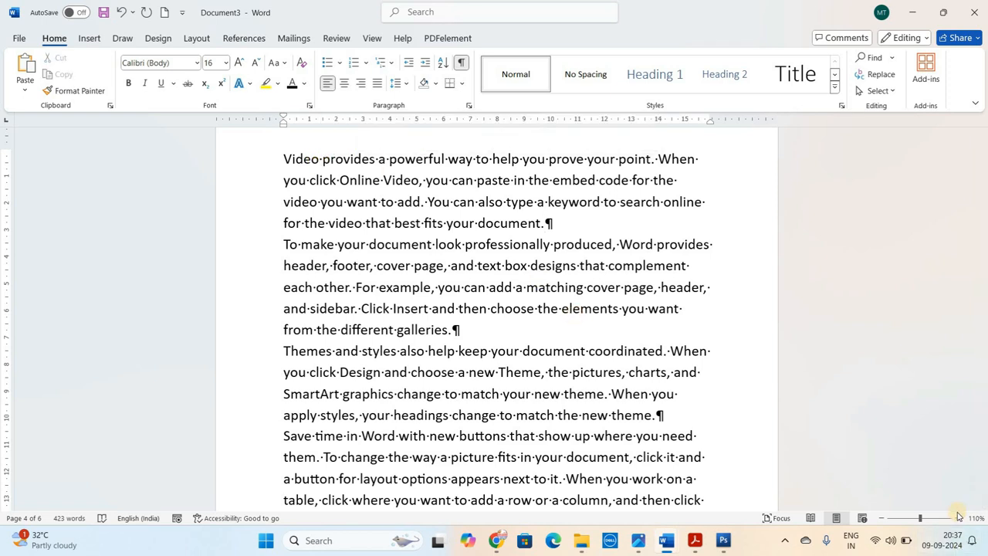
Insert one extra space between "your" and "document" and two extra spaces between "professionally" and "produced" in the second sample paragraph
scroll(212, 212, "up", 7)
left_click(210, 212)
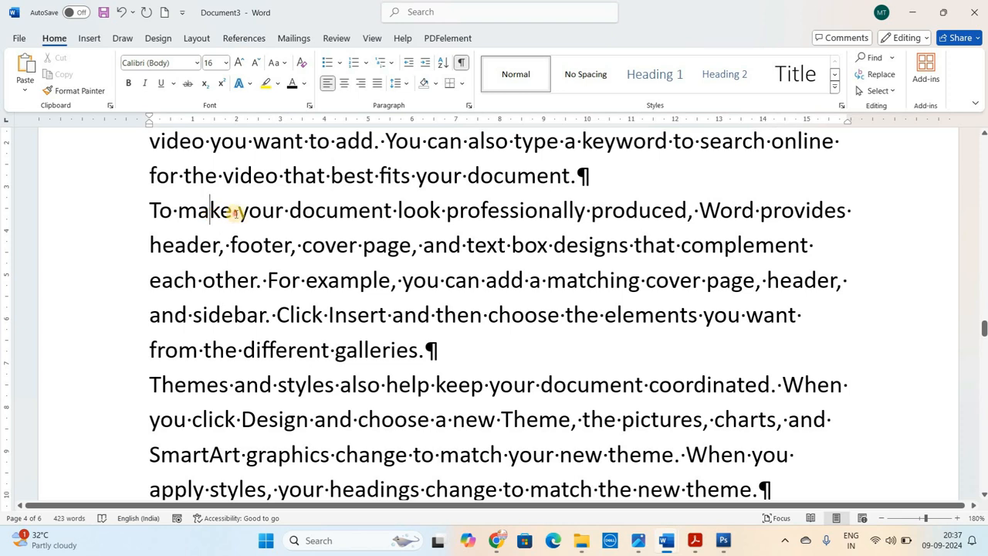
left_click(237, 212)
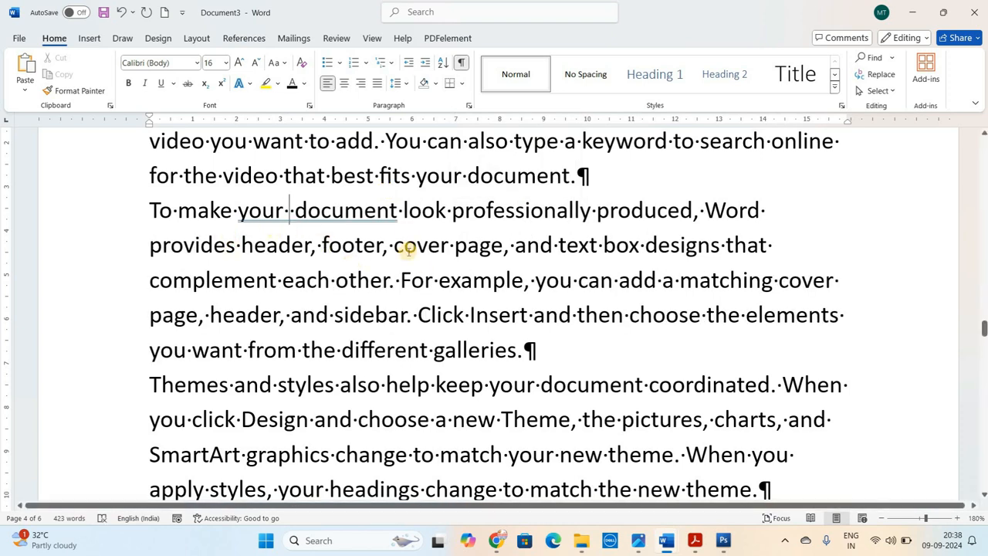
left_click(594, 210)
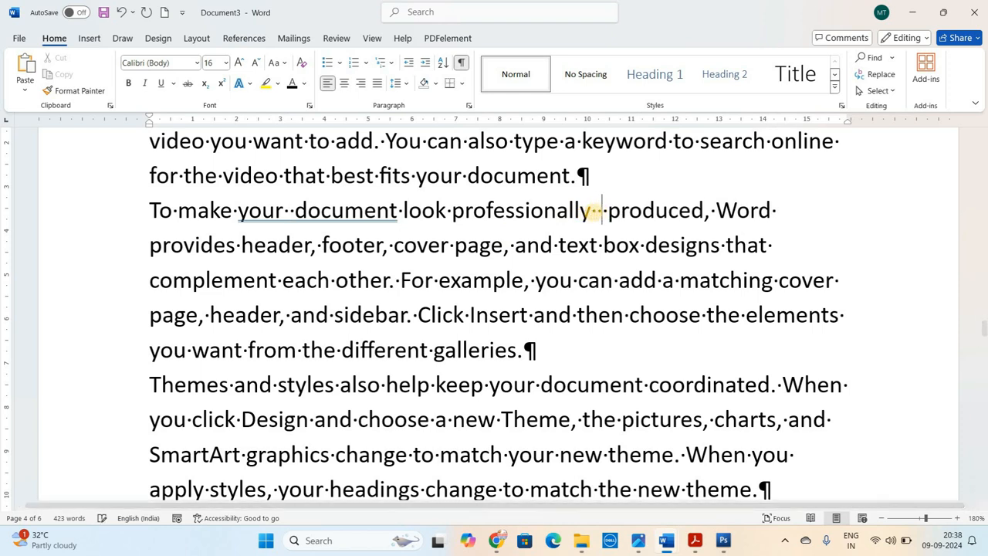
Add an empty paragraph after the first sample paragraph and fill it with nine tab characters
left_click(612, 229)
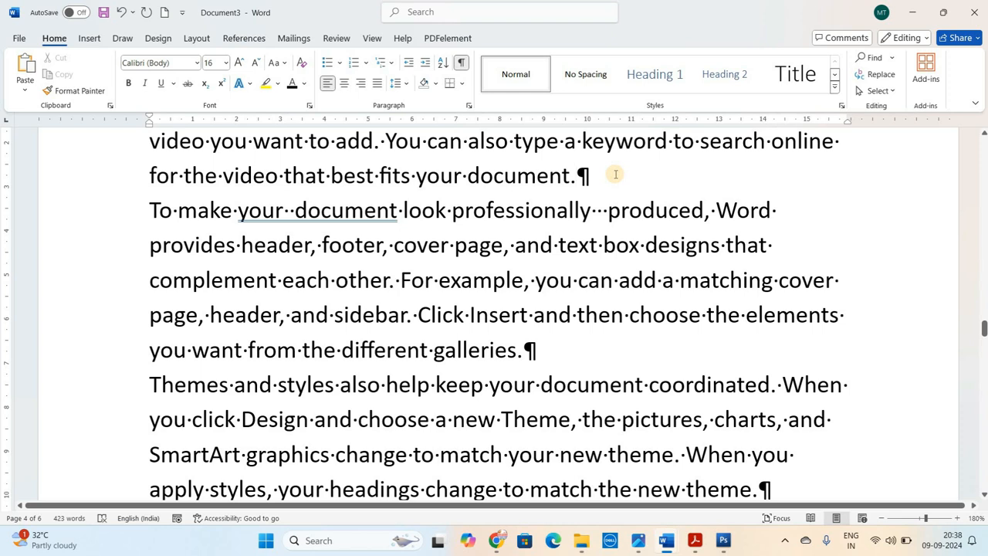
key("Return")
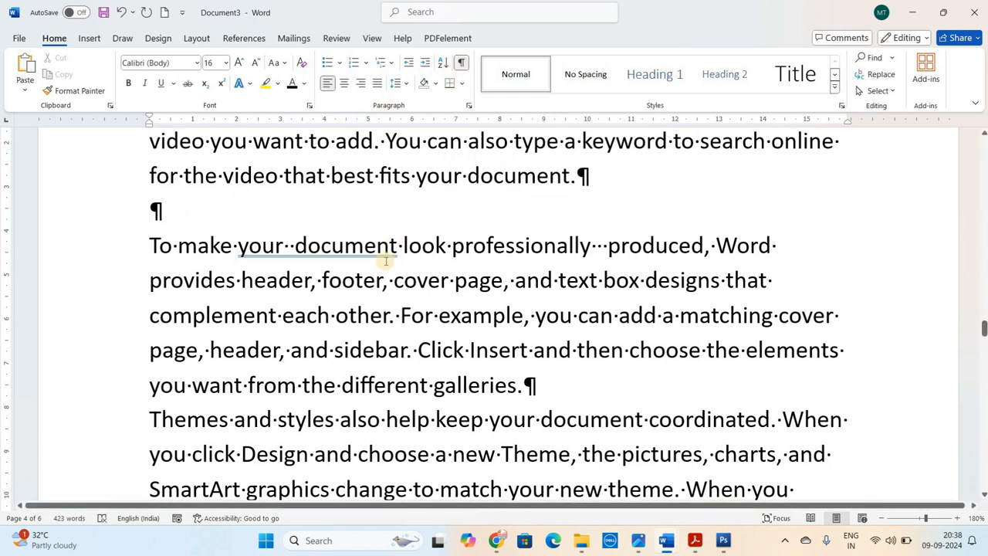
key("Tab")
key("Tab")
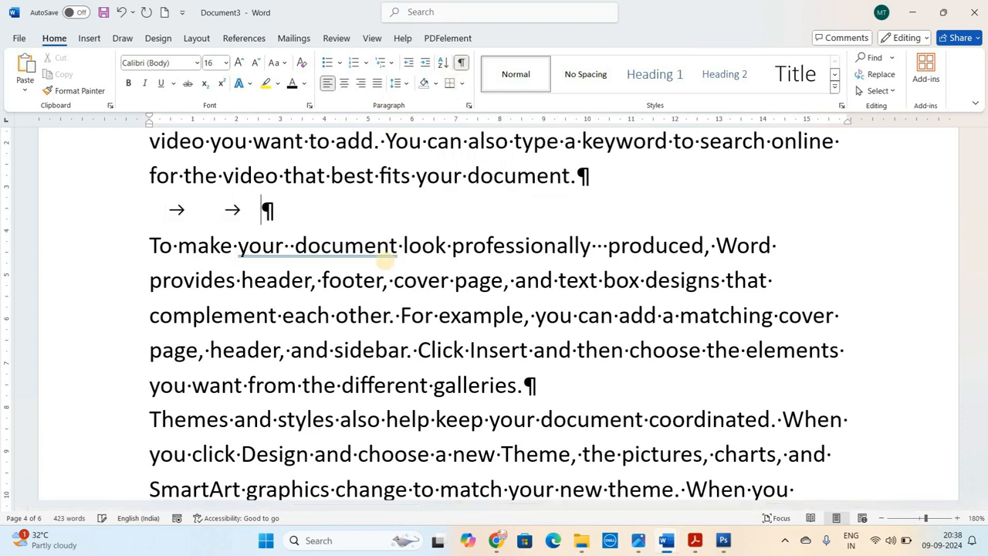
key("Tab")
key("Tab")
key("Tab")
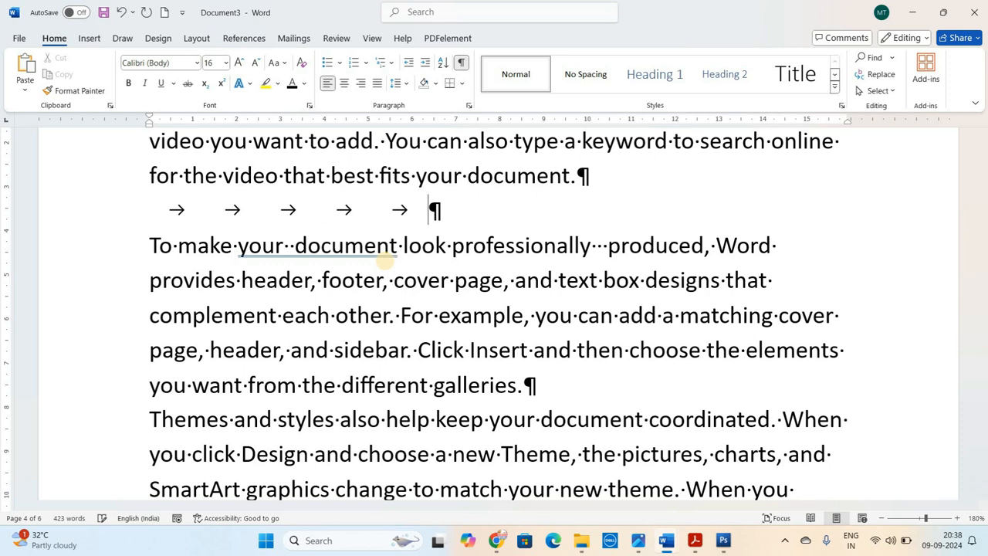
key("Tab")
key("Tab")
key("Tab")
key("Tab")
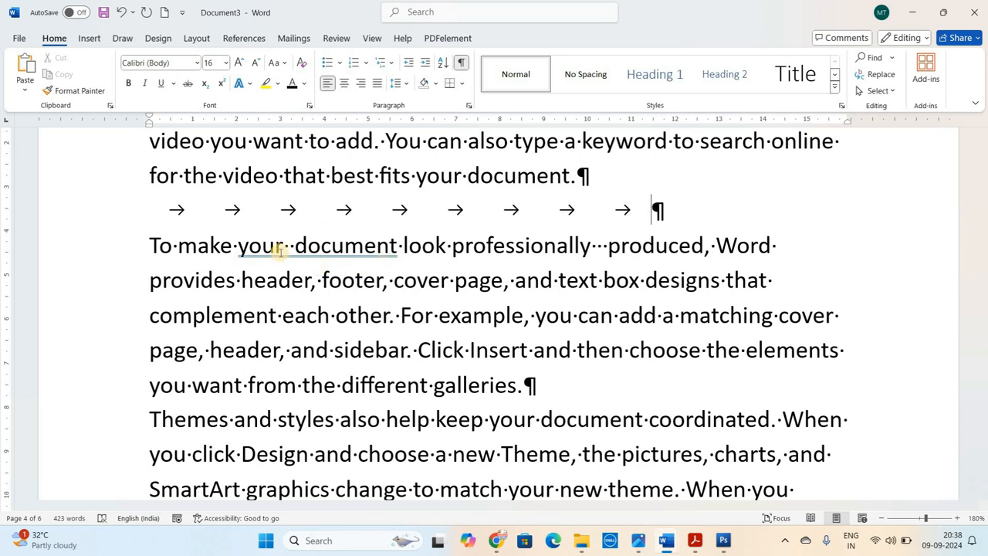
left_click_drag(163, 210, 205, 208)
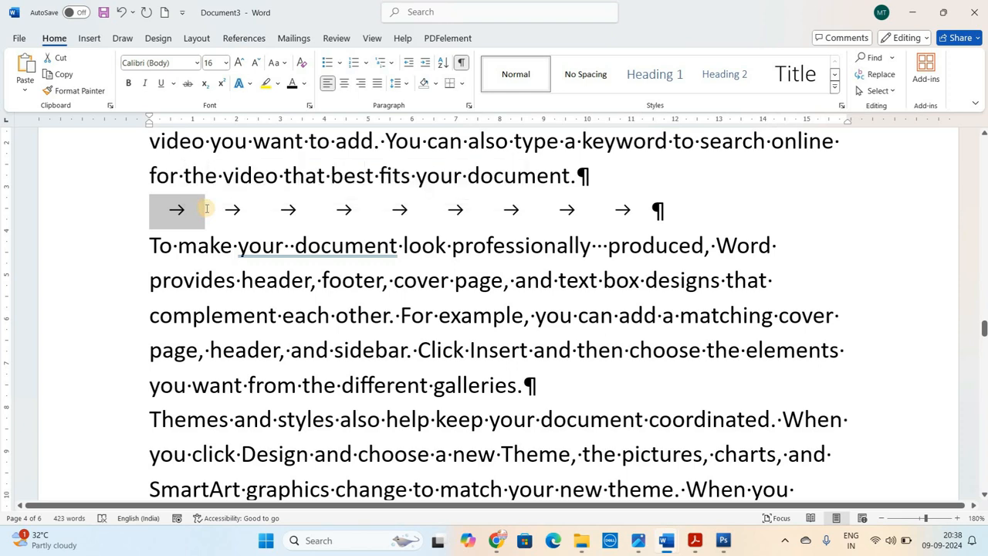
left_click(205, 199)
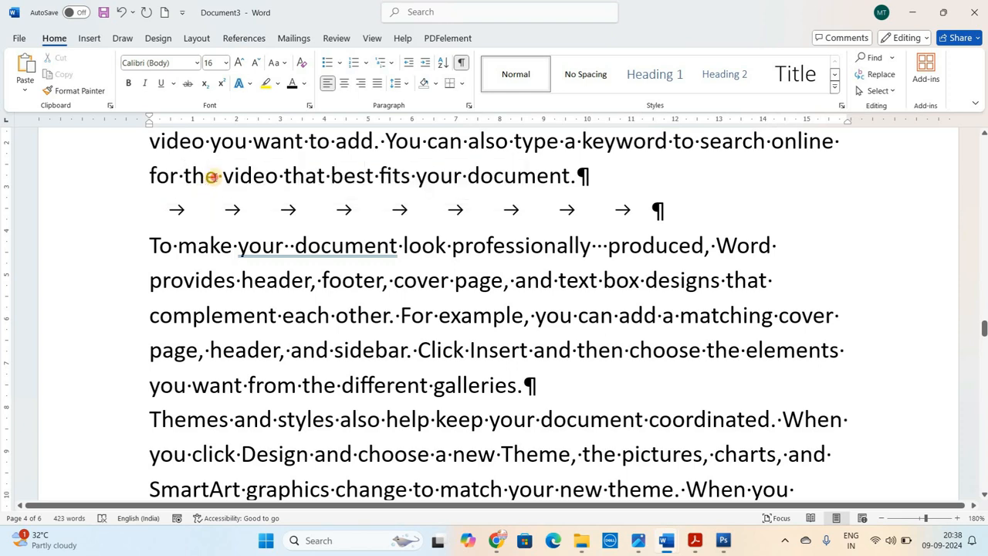
left_click(219, 176)
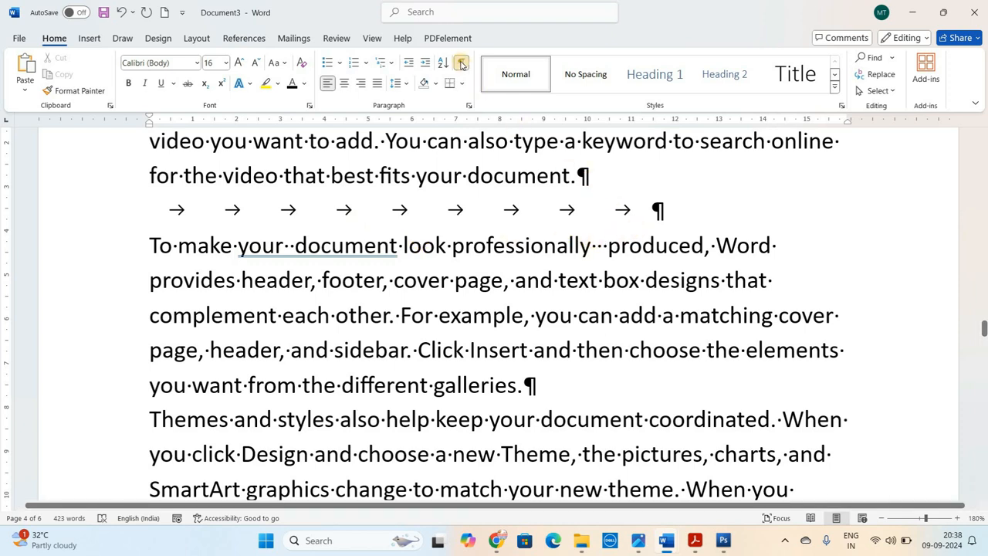
Remove the extra space between "your" and "document" and hide the formatting symbols again
left_click(592, 177)
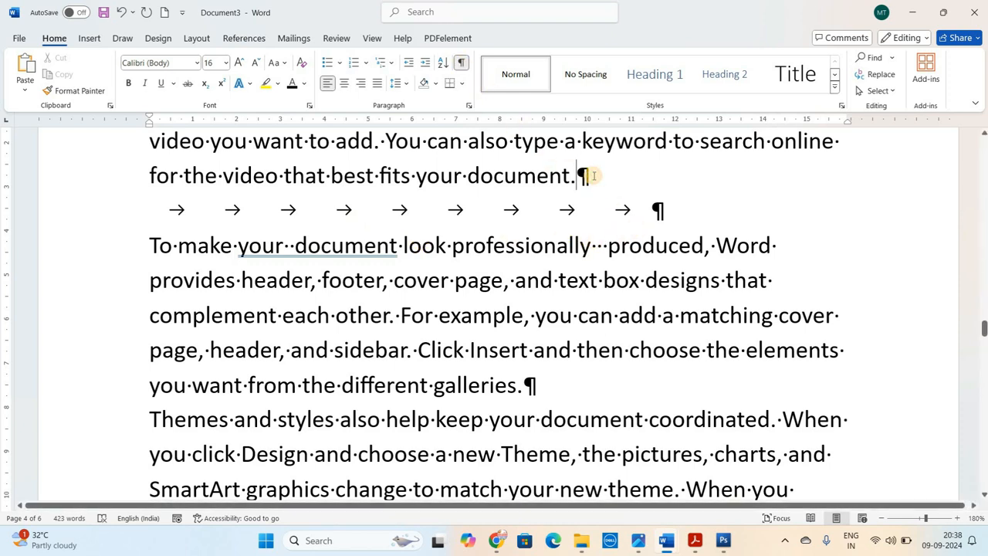
left_click(884, 518)
left_click(884, 518)
left_click(883, 518)
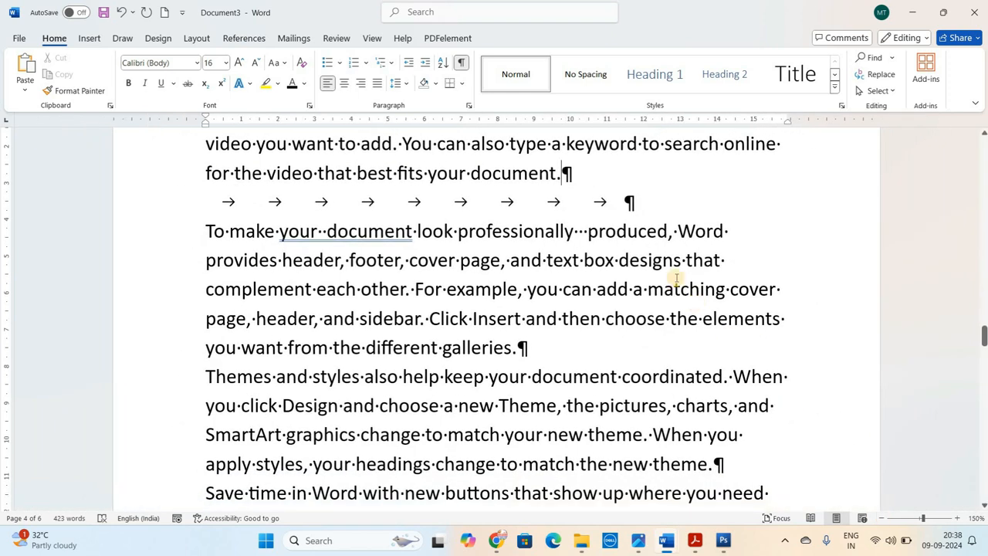
key("ctrl+z")
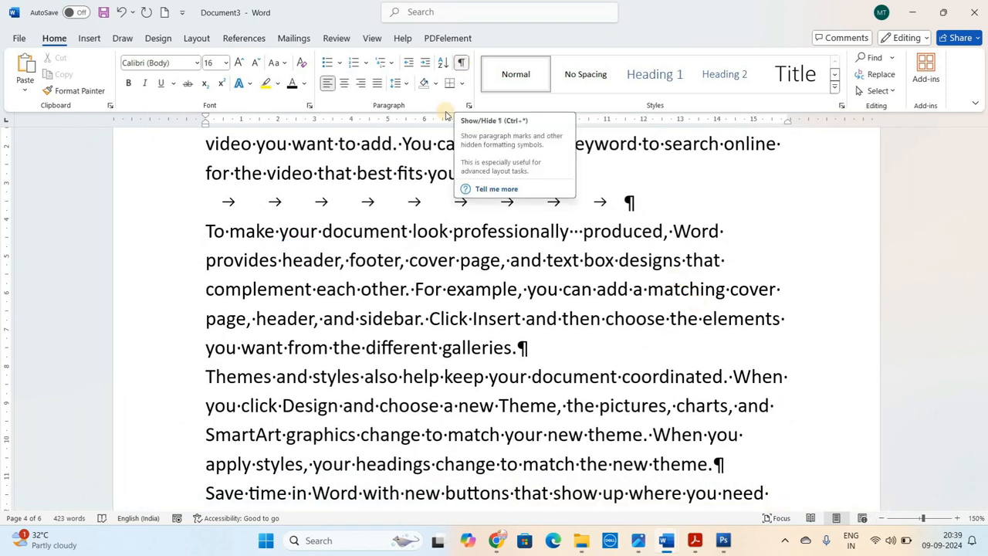
left_click(461, 62)
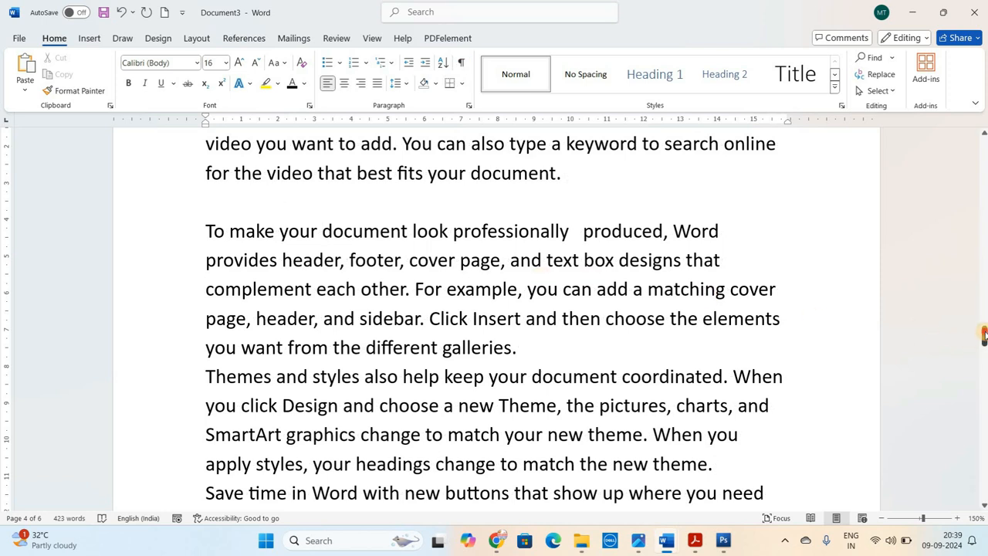
Insert a page break at the end of the document to start a new blank page
left_click_drag(984, 334, 984, 143)
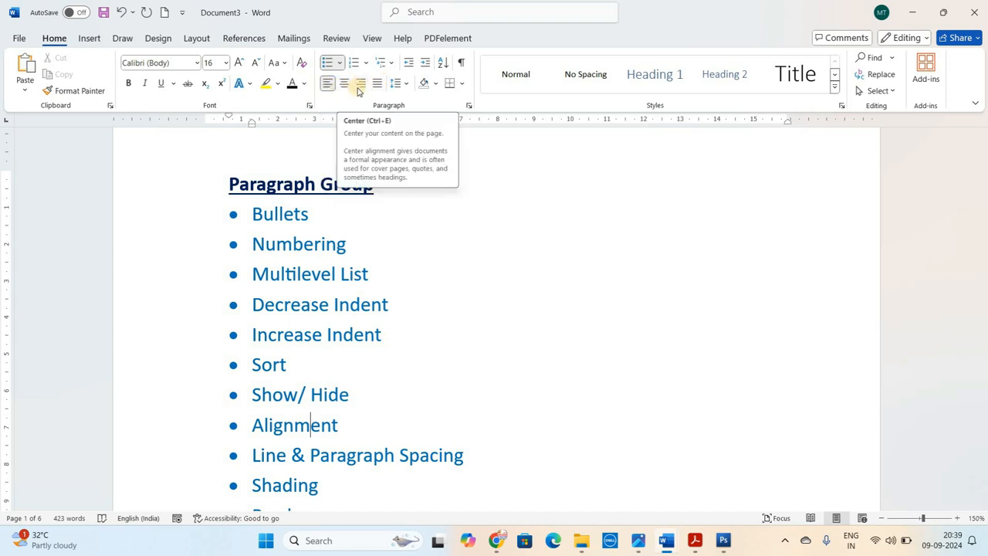
left_click(491, 259)
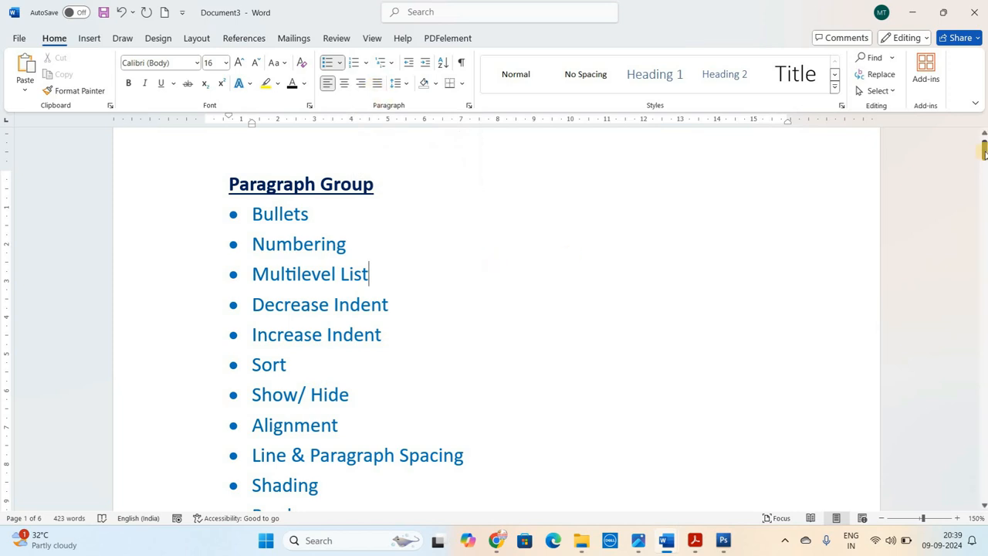
left_click_drag(984, 152, 979, 504)
left_click(420, 269)
key("ctrl+Return")
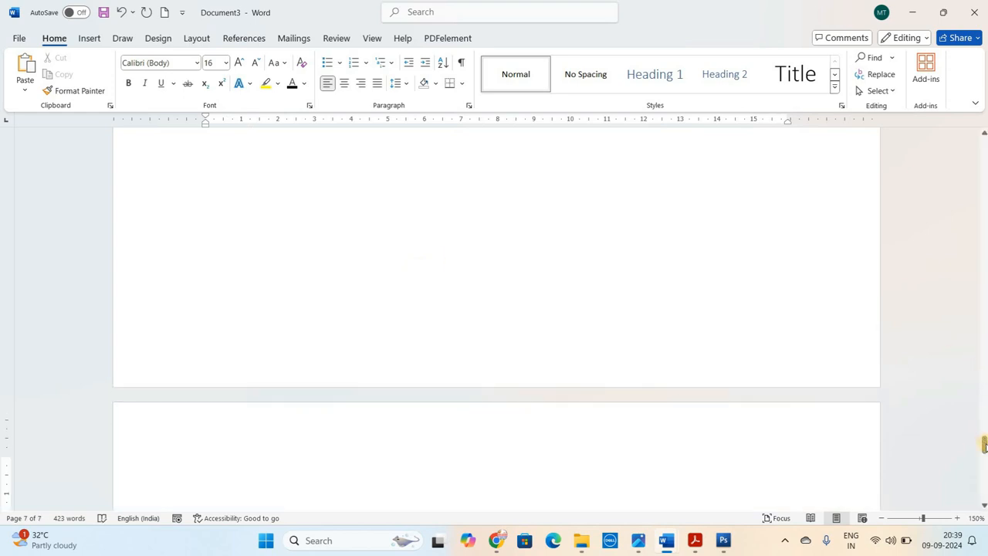
left_click_drag(985, 446, 985, 452)
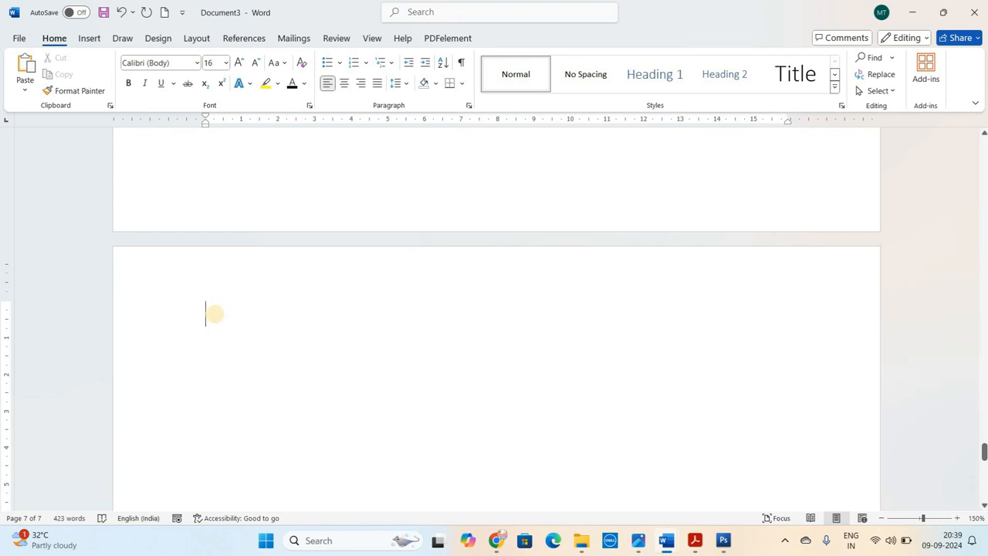
Generate sample paragraphs on the new page with =rand() and reduce the zoom to 120%
type("=rand")
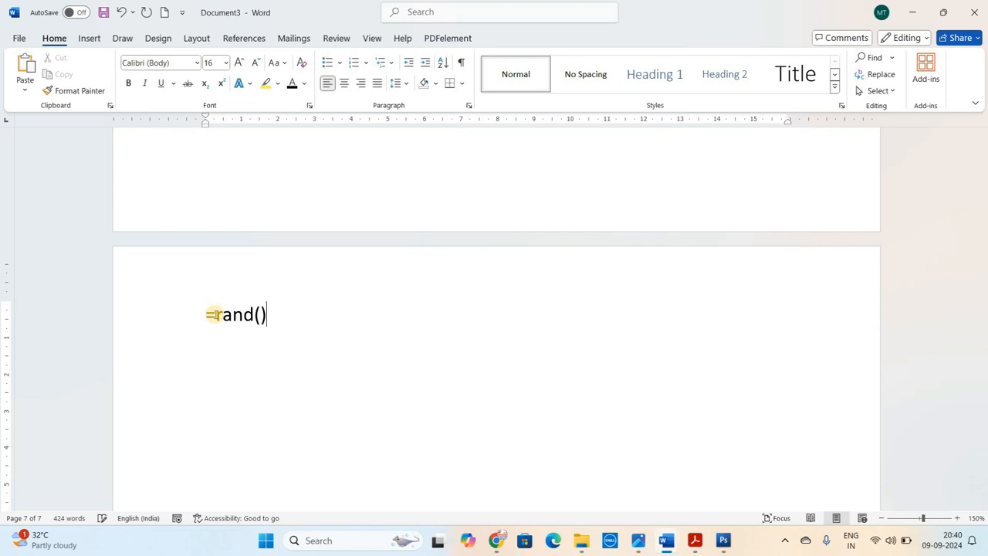
type("()")
key("Return")
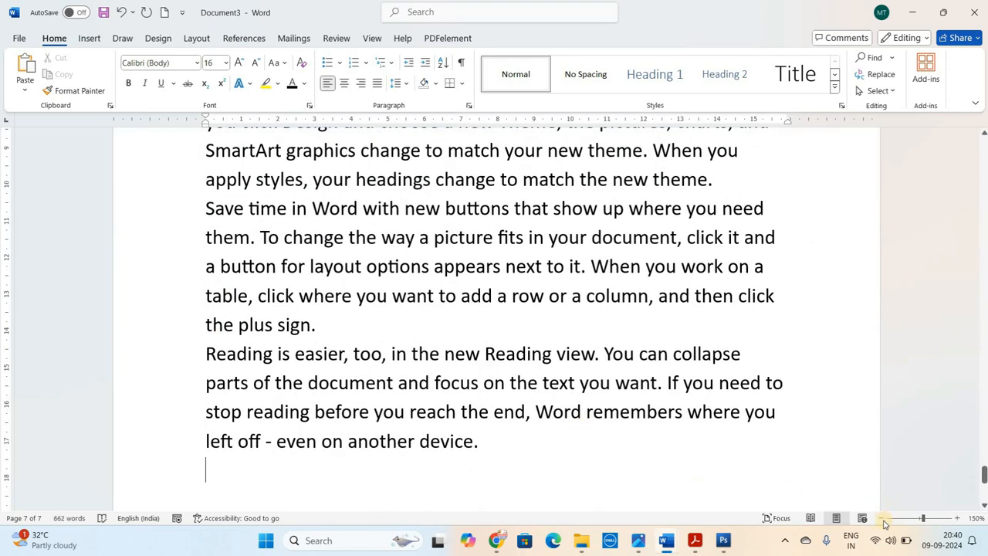
left_click(882, 518)
left_click(883, 518)
left_click(882, 518)
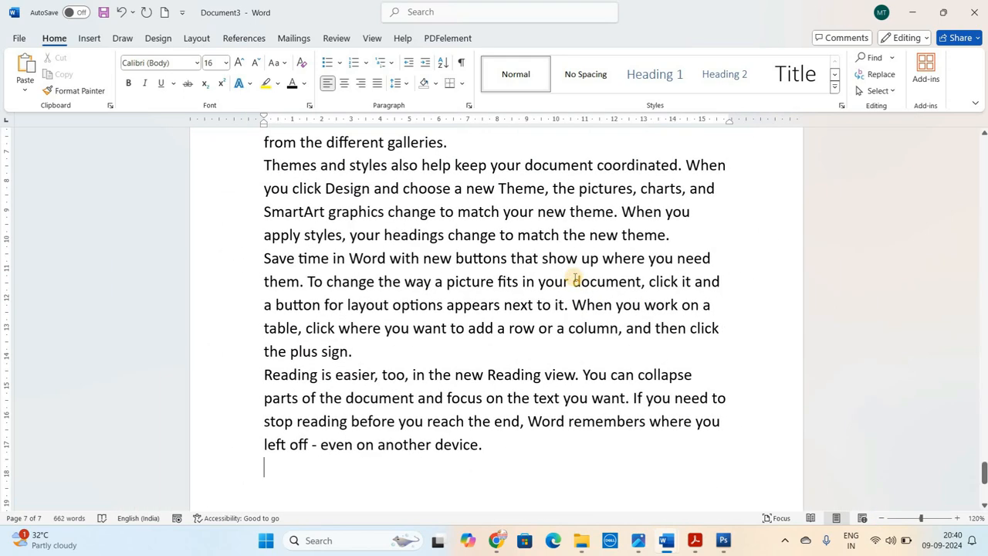
Right-align the first sample paragraph on page 7 and return it to left alignment
scroll(575, 278, "up", 4)
left_click(266, 217)
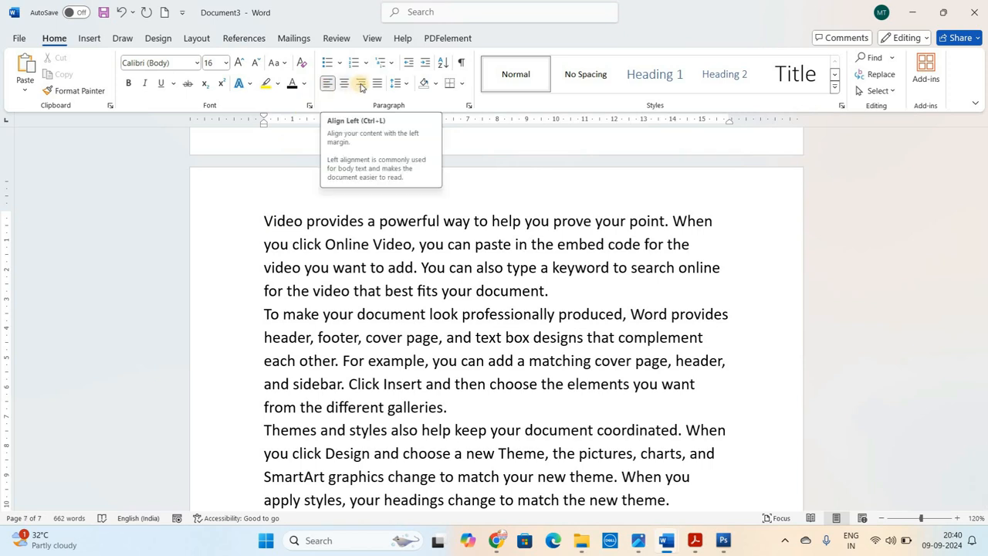
left_click(361, 84)
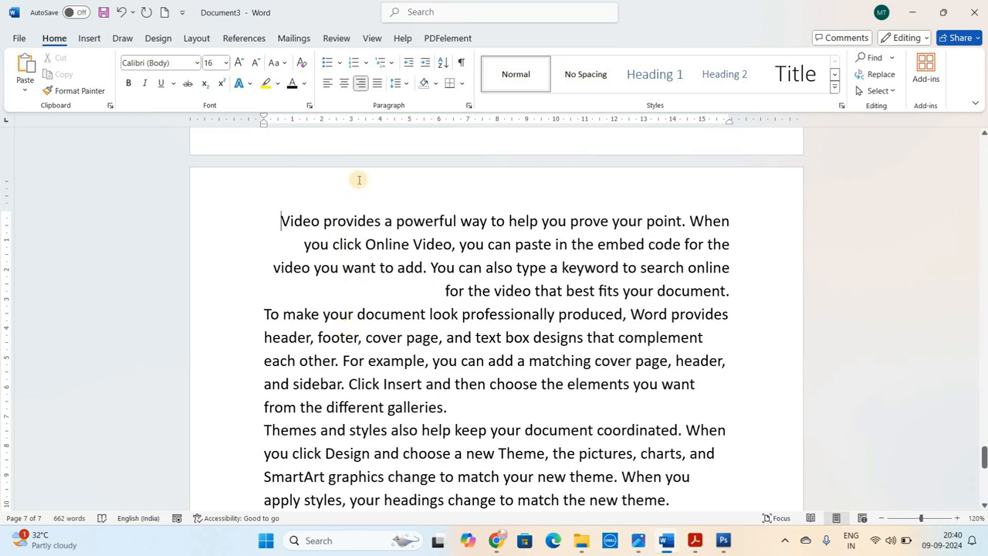
key("ctrl+l")
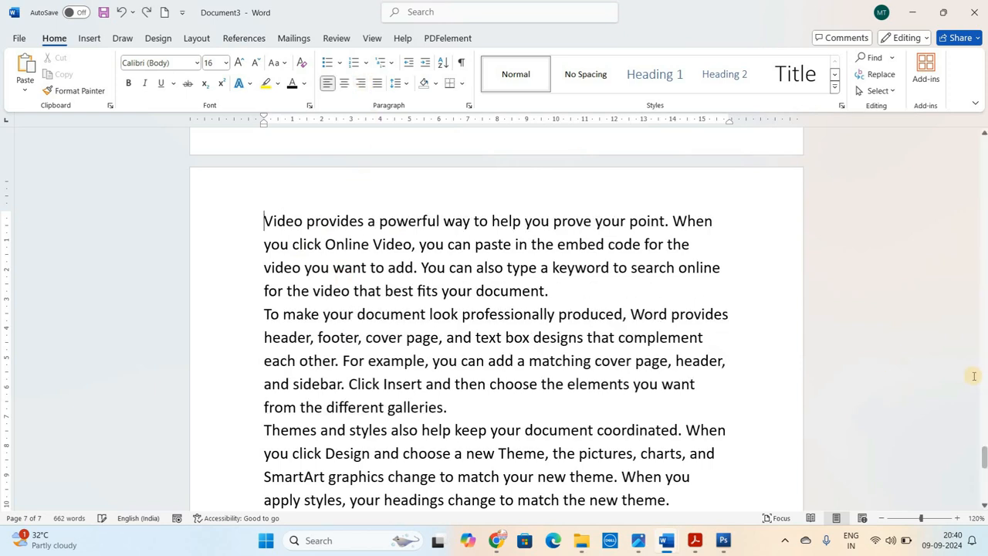
Enter a right-aligned line of random filler text below the last sample paragraph and delete it
left_click_drag(985, 461, 985, 487)
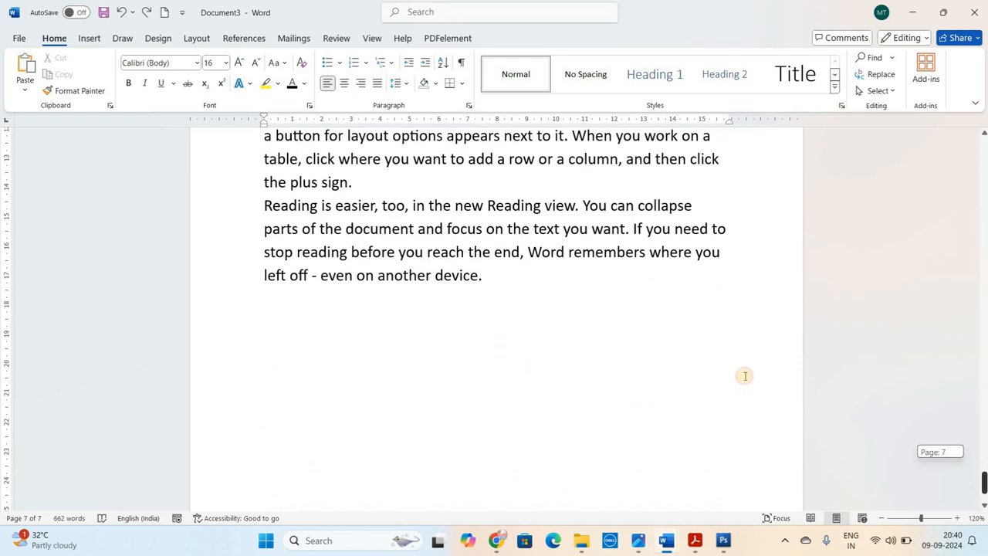
key("Return")
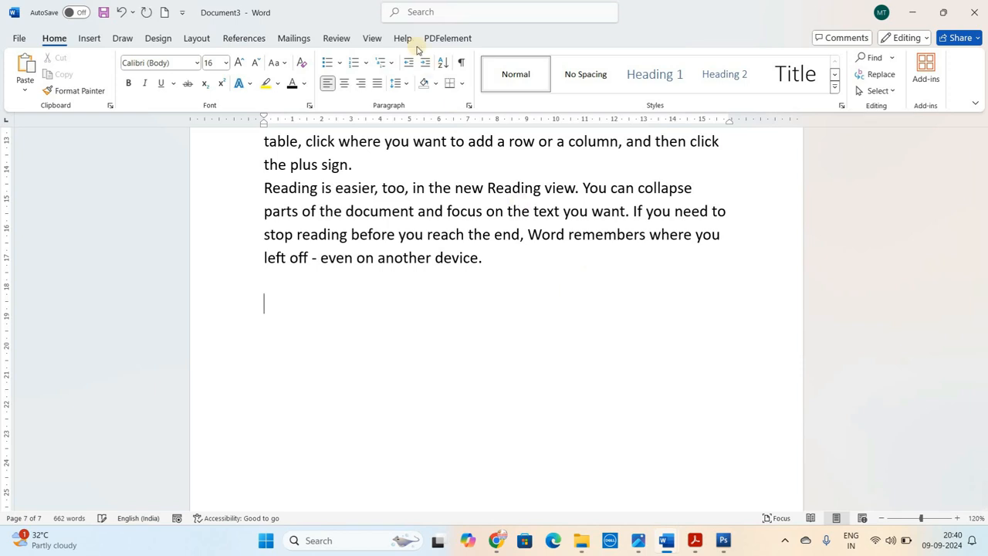
left_click(359, 84)
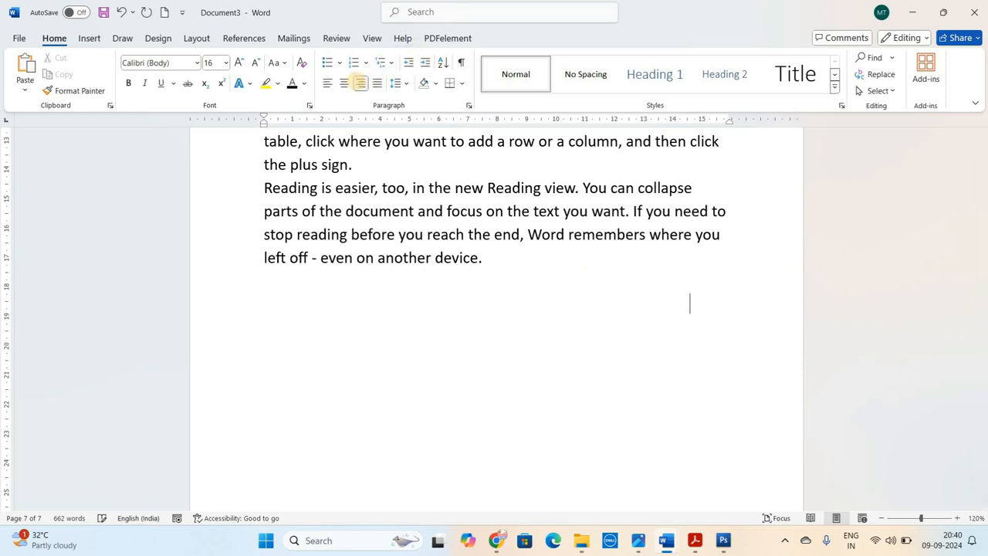
type("fjshfjsfjh fhsjhfjshfjshfjhsjfh")
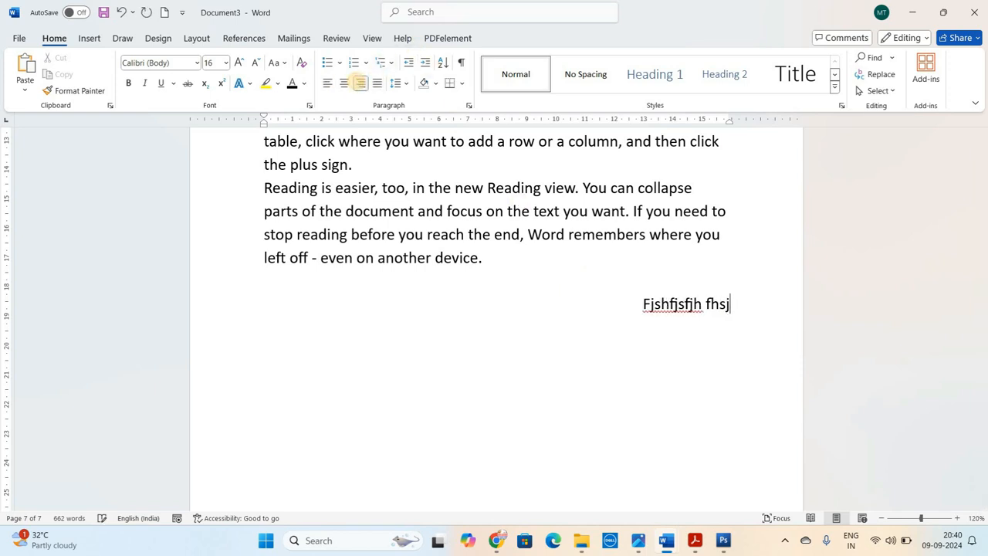
type("jshfkj hsfhakhfjsahfjhasfjhfjsa")
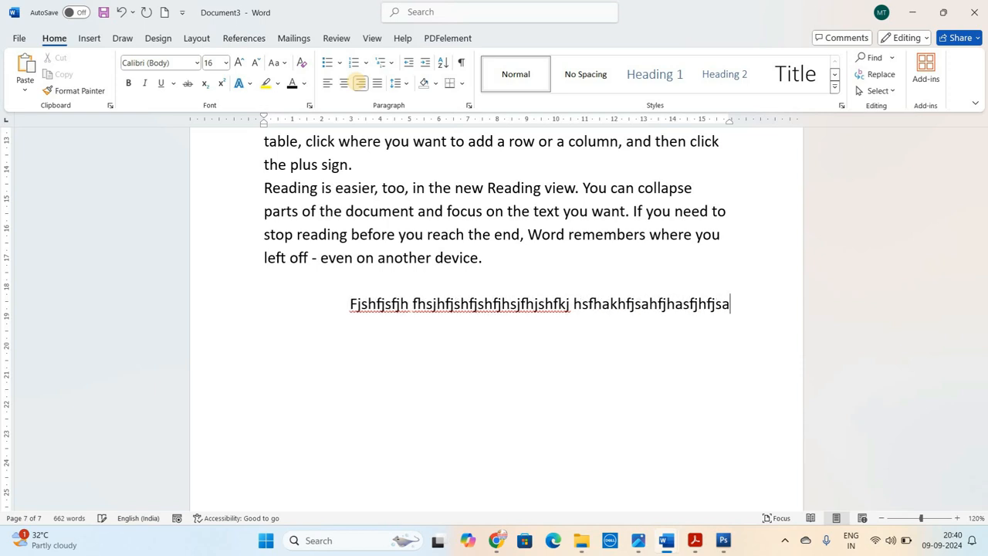
key("shift+Up")
key("BackSpace")
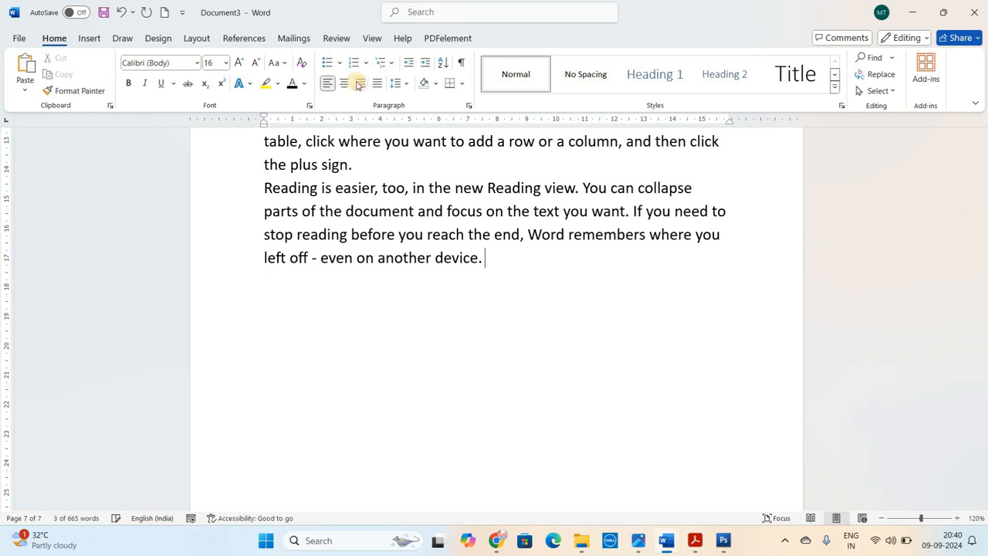
Add the heading "Alignment" on its own line above the first sample paragraph on page 7
scroll(526, 266, "up", 10)
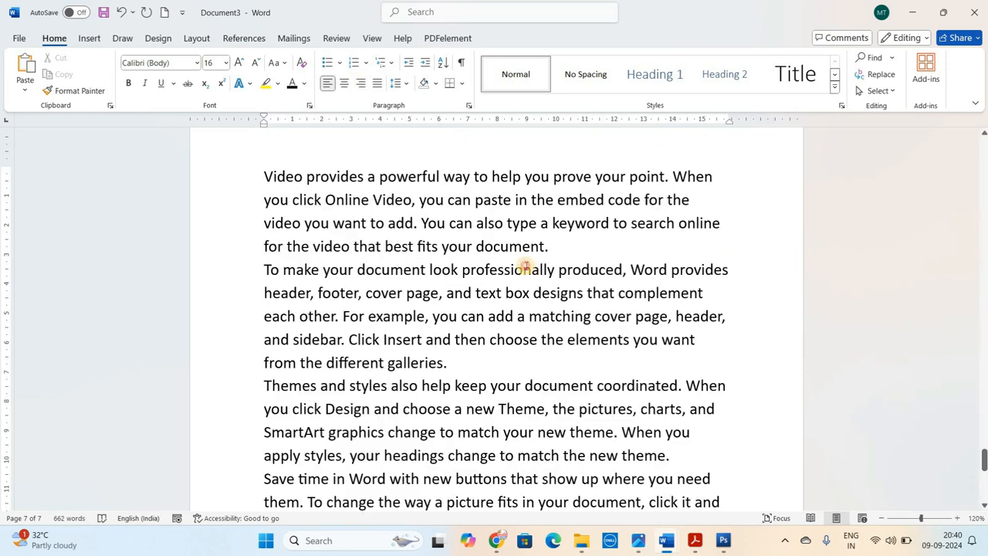
left_click(525, 266)
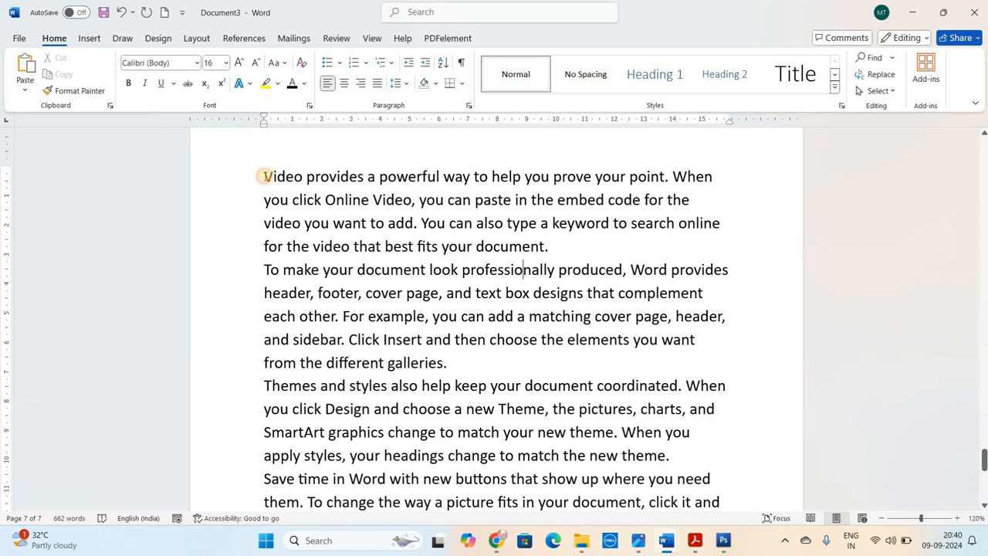
key("Return")
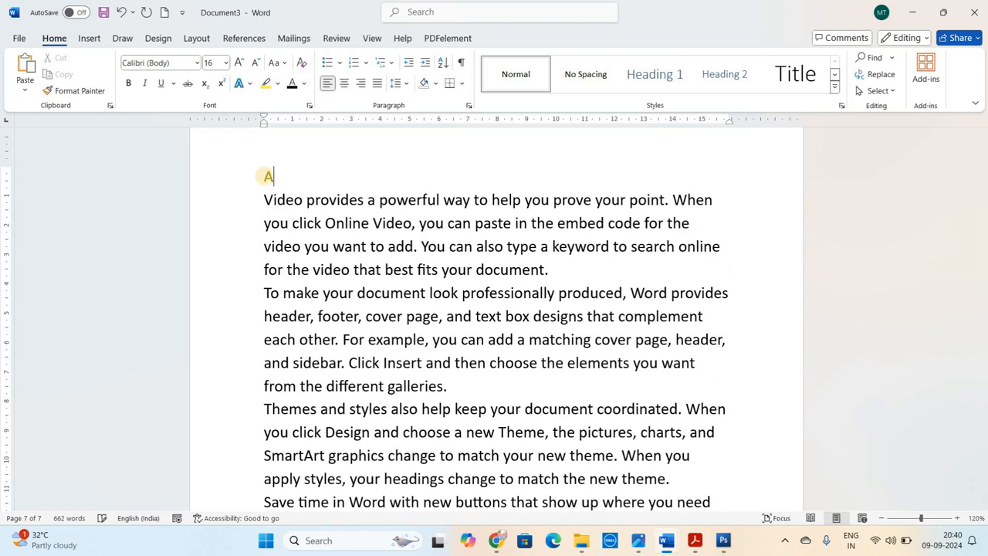
type("Alignment")
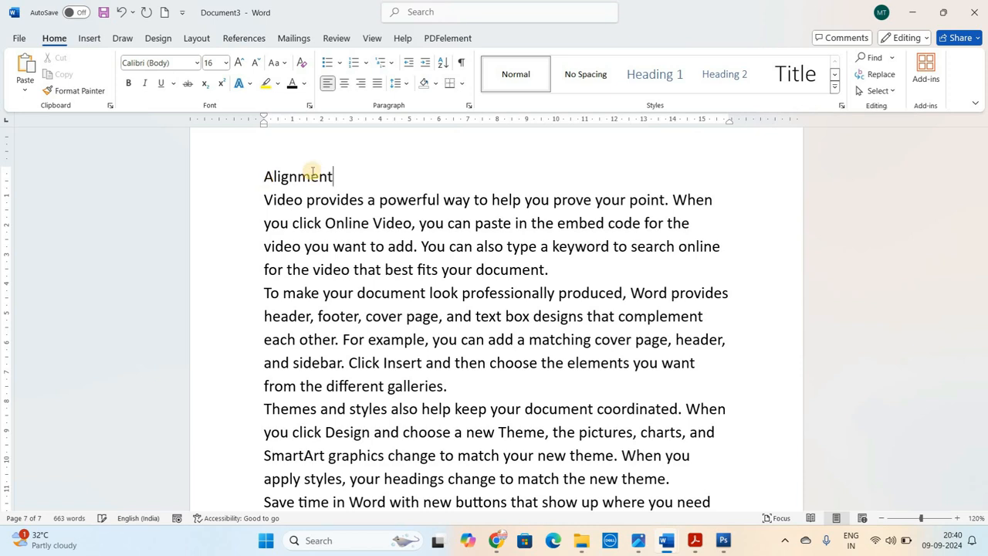
Make the "Alignment" heading bold at 22 pt and center it on the page
left_click(248, 172)
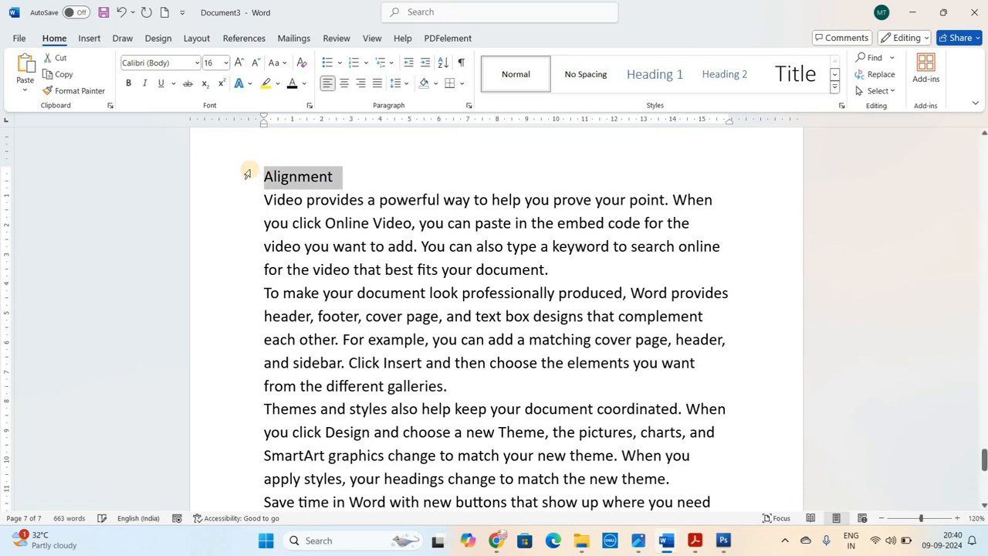
key("ctrl+shift+period")
key("ctrl+shift+period")
key("ctrl+shift+period")
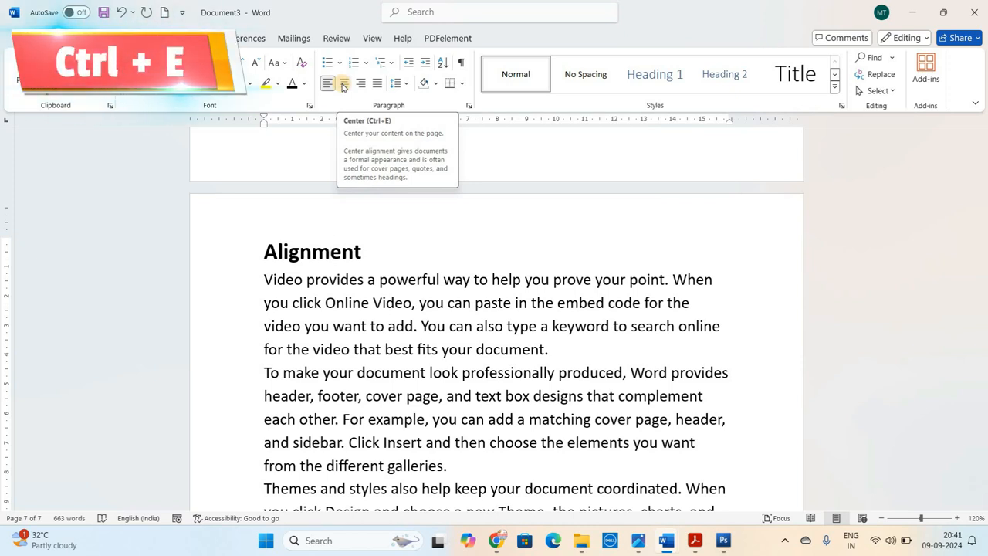
key("ctrl+e")
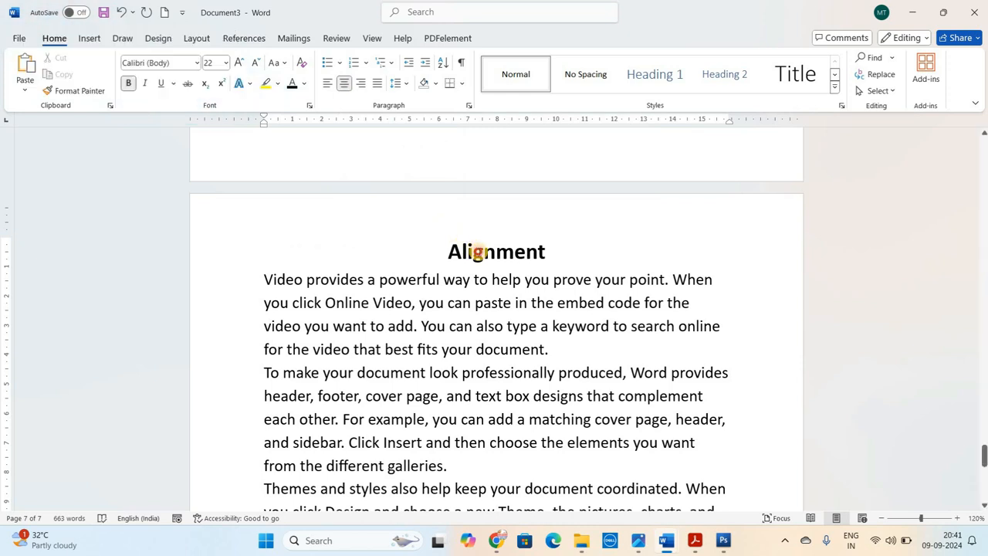
left_click(480, 251)
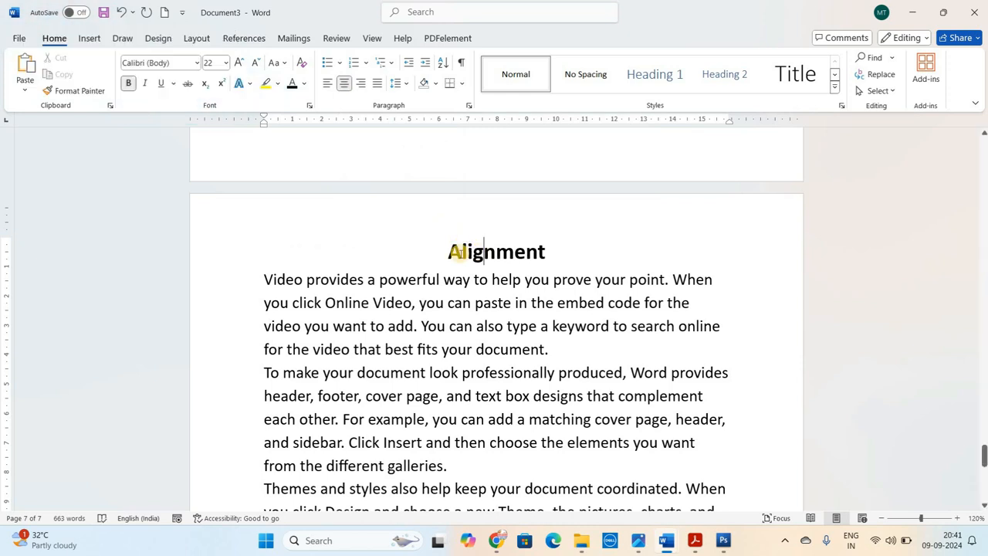
Center the first two sample paragraphs under the "Alignment" heading and return both to left alignment
left_click_drag(264, 277, 564, 345)
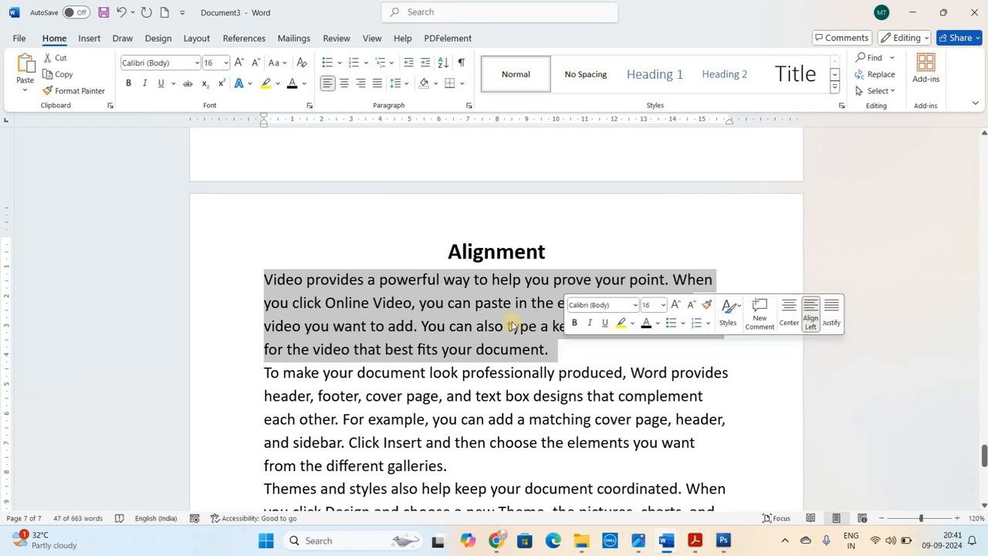
left_click(359, 314)
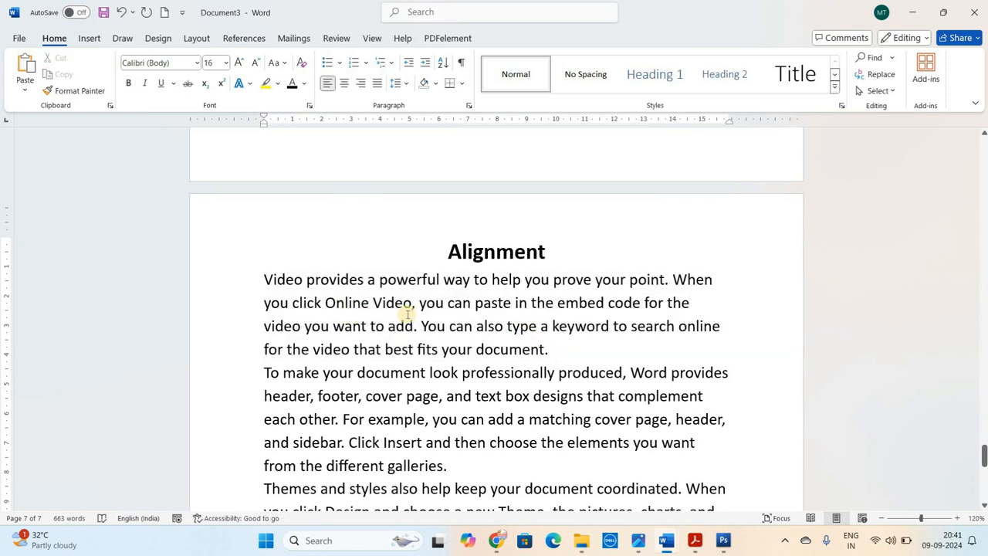
left_click(344, 87)
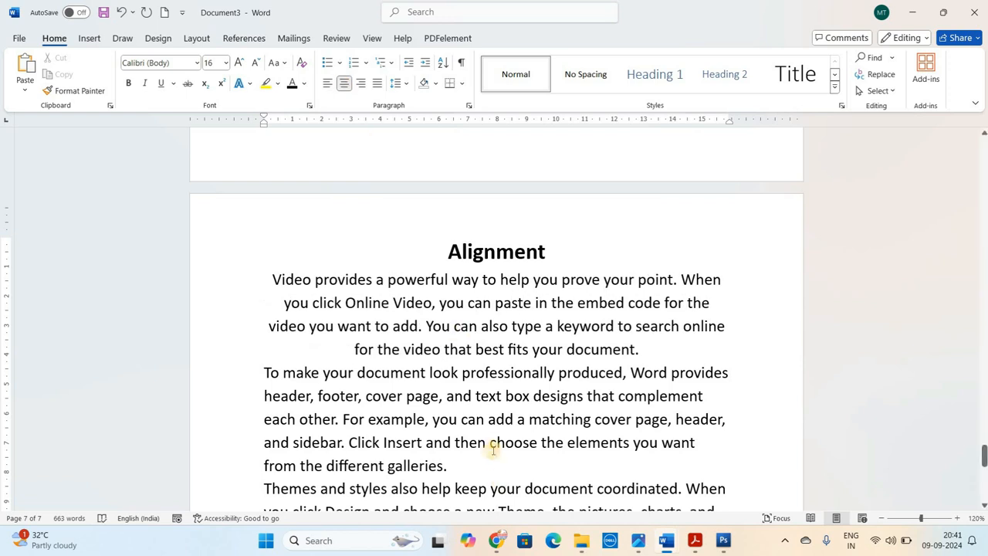
left_click(345, 84)
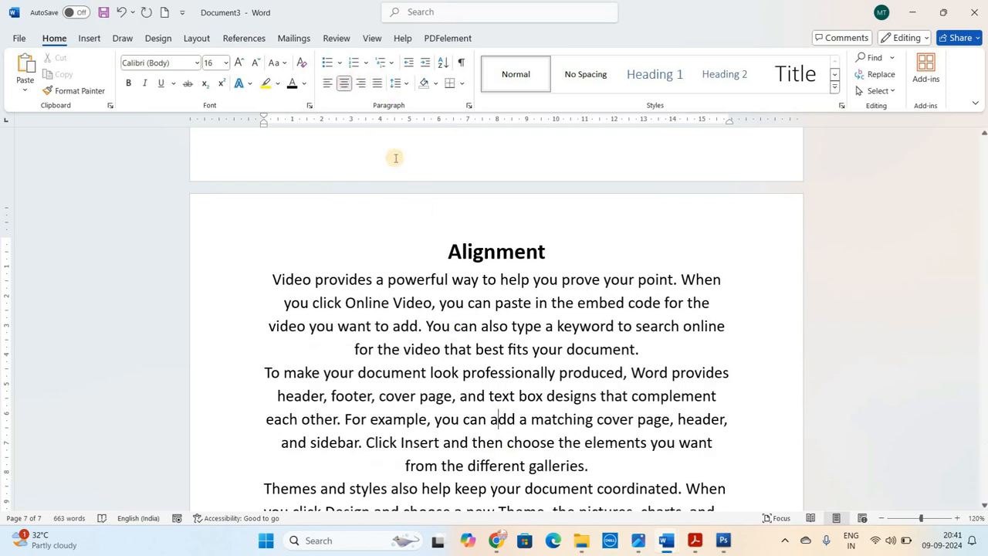
key("ctrl+l")
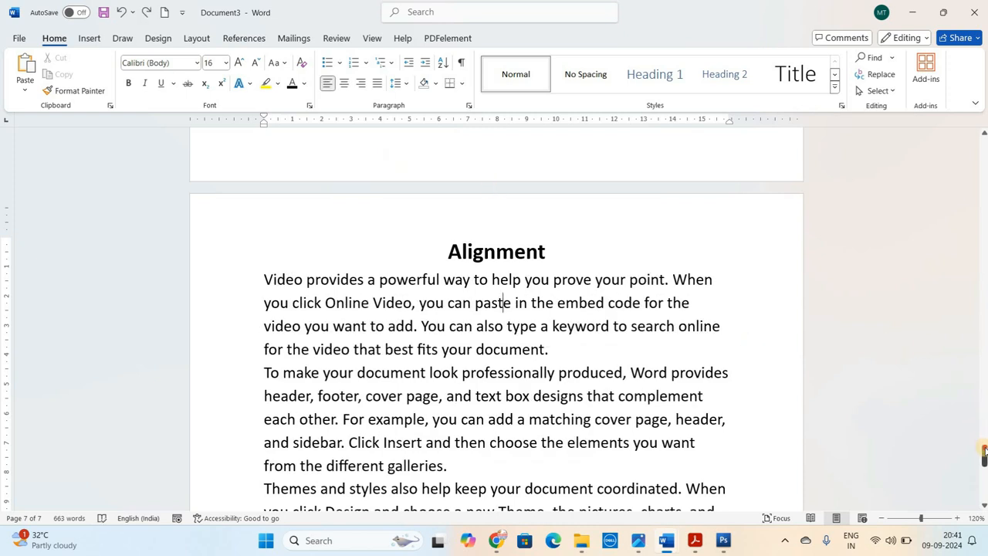
Add the line "Thank You" below the last sample paragraph, leaving a blank line between, and right-align it
left_click_drag(984, 455, 984, 479)
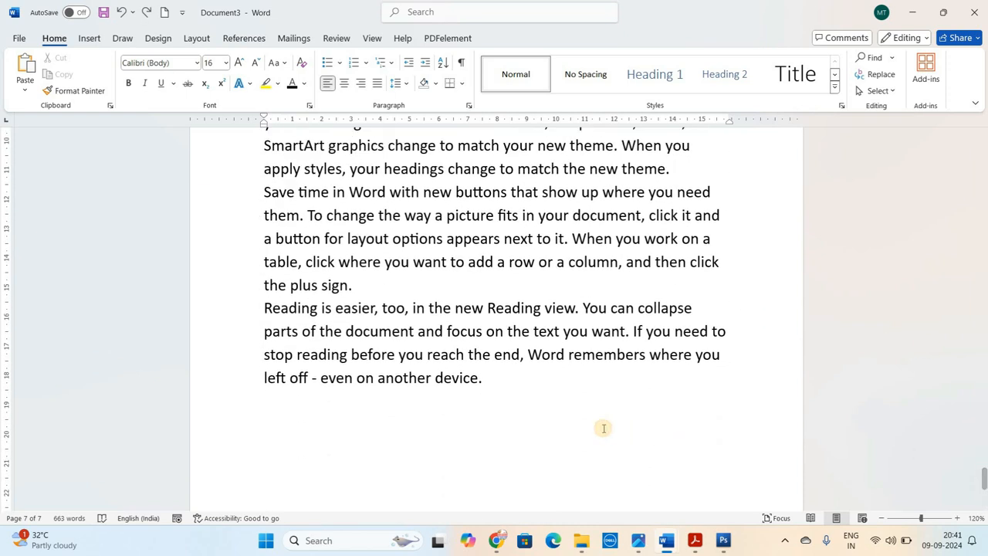
left_click(589, 424)
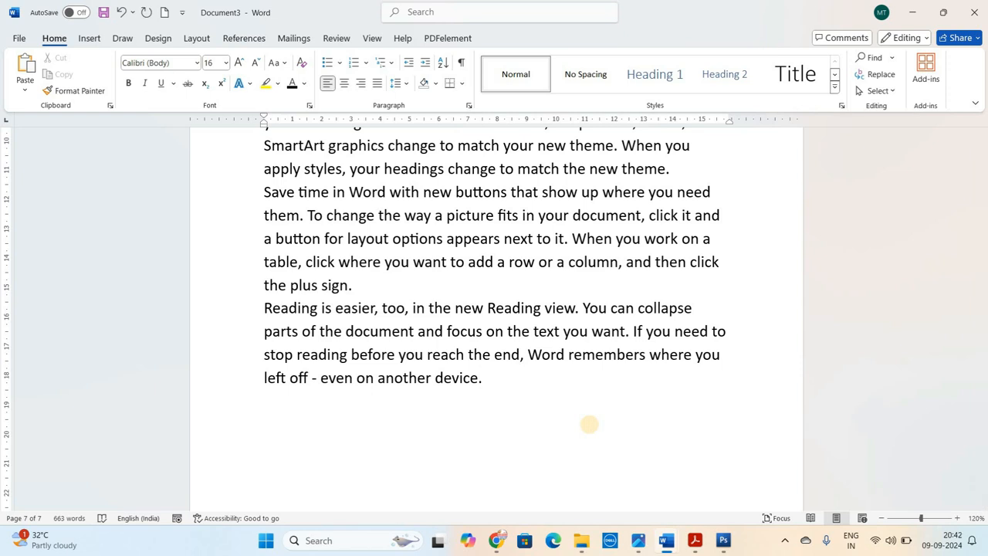
type("Thank You")
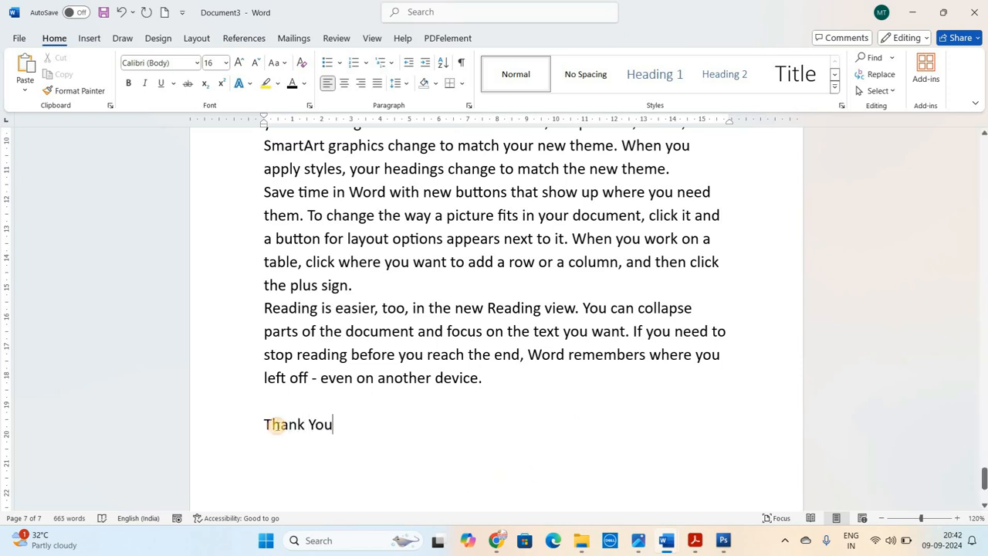
left_click(279, 425)
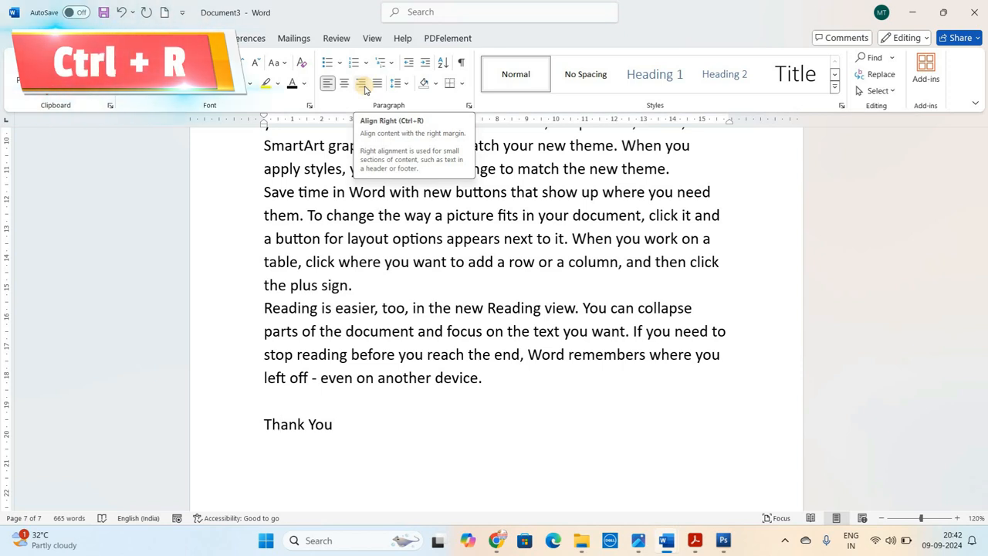
key("ctrl+r")
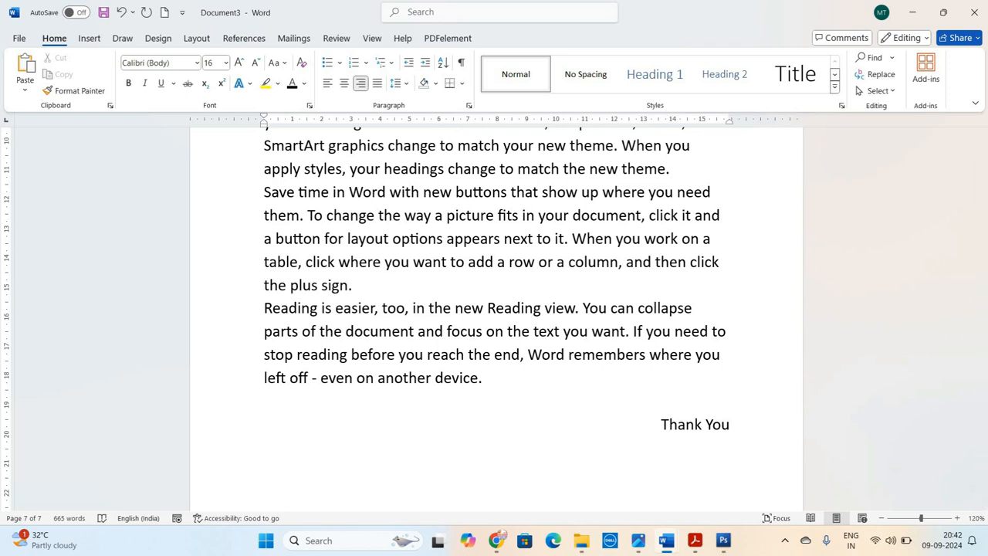
left_click_drag(985, 487, 984, 466)
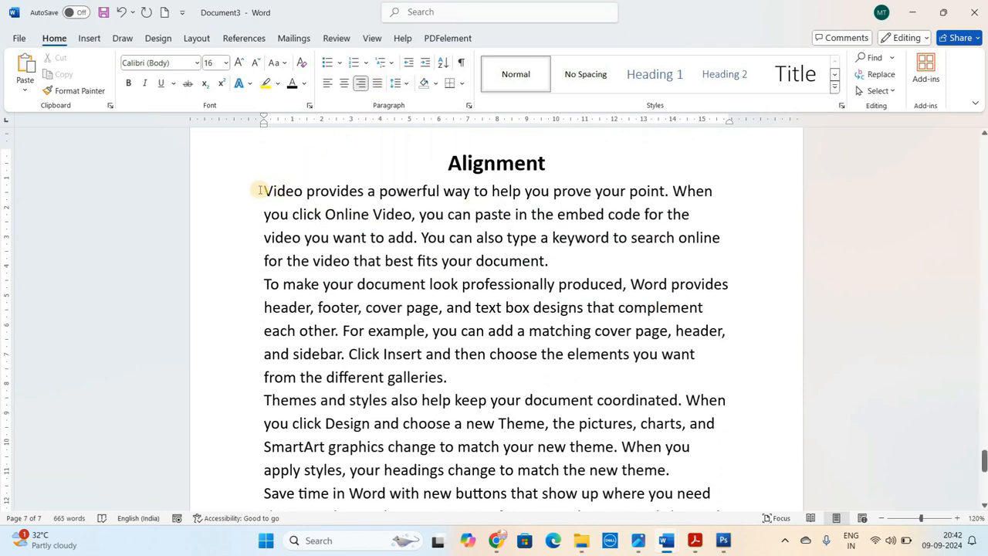
Justify all the sample paragraphs between the "Alignment" heading and the "Thank You" line
left_click_drag(260, 190, 569, 335)
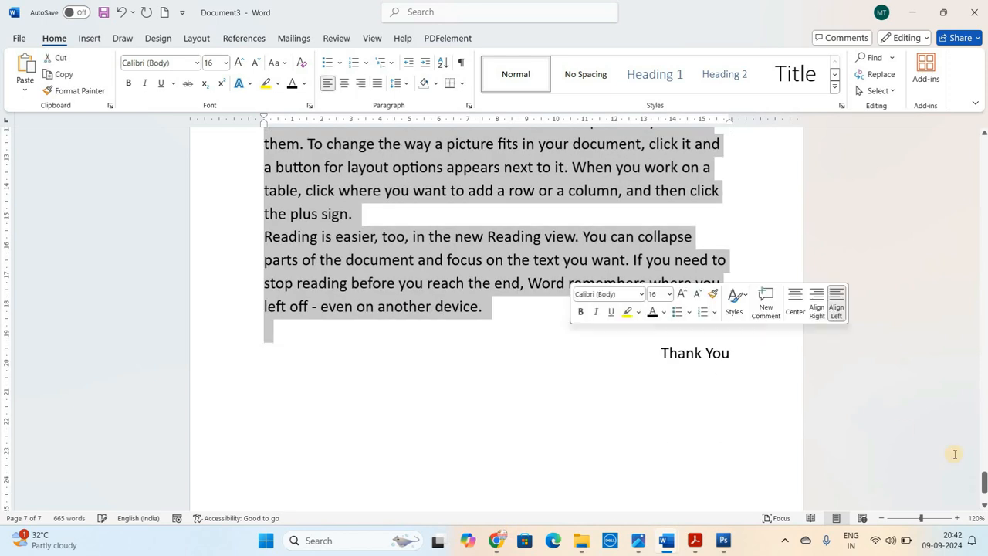
left_click_drag(984, 479, 984, 455)
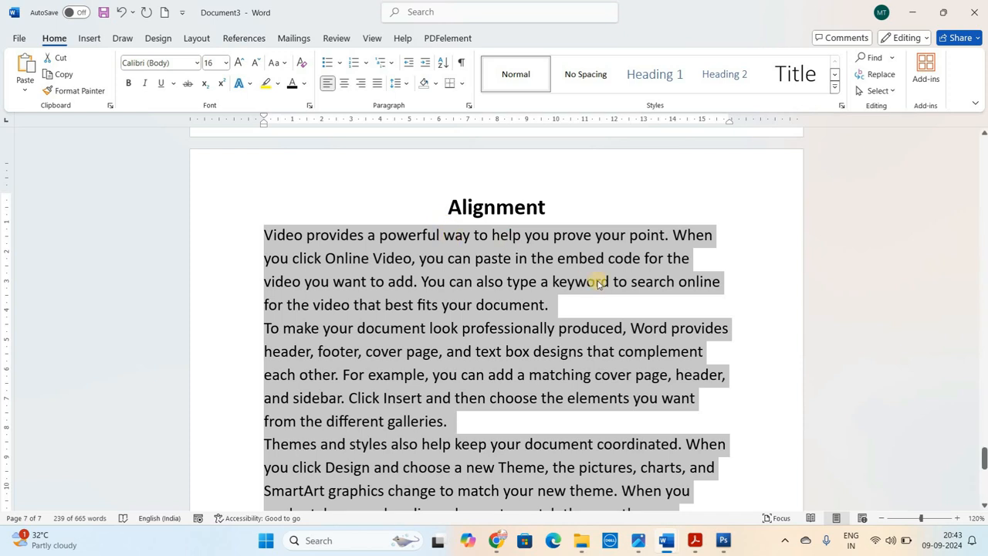
left_click(376, 83)
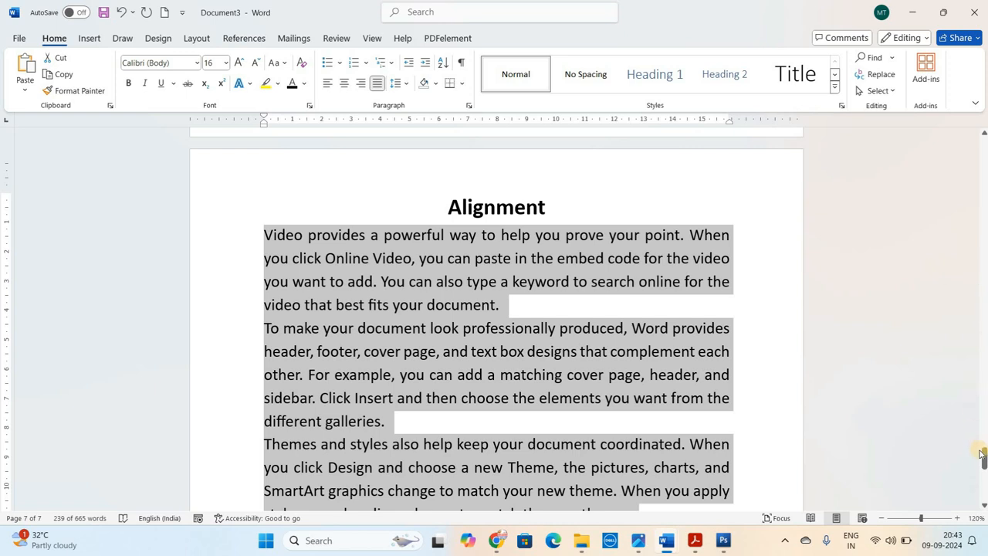
mouse_move(984, 461)
left_mouse_down()
mouse_move(984, 476)
mouse_move(984, 459)
left_mouse_up()
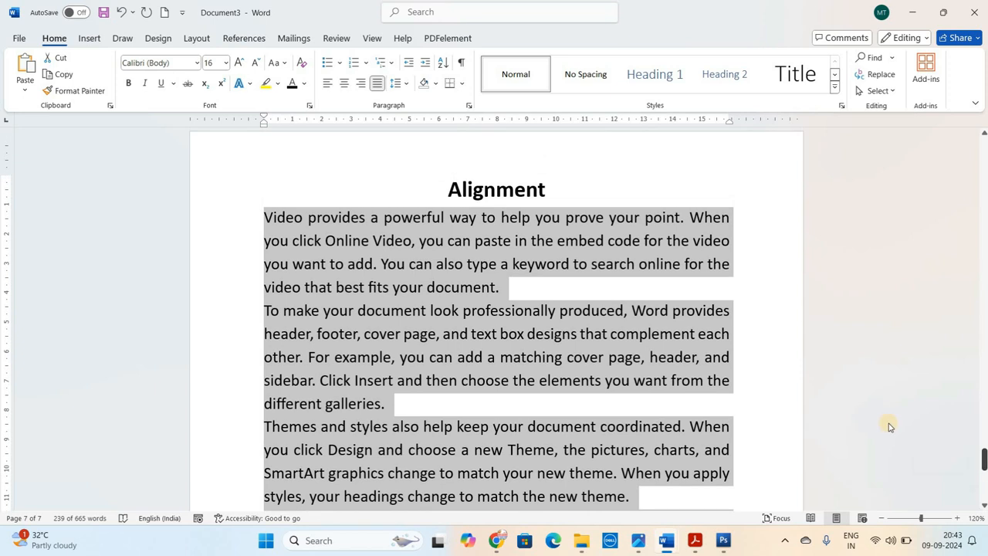
left_click(610, 333)
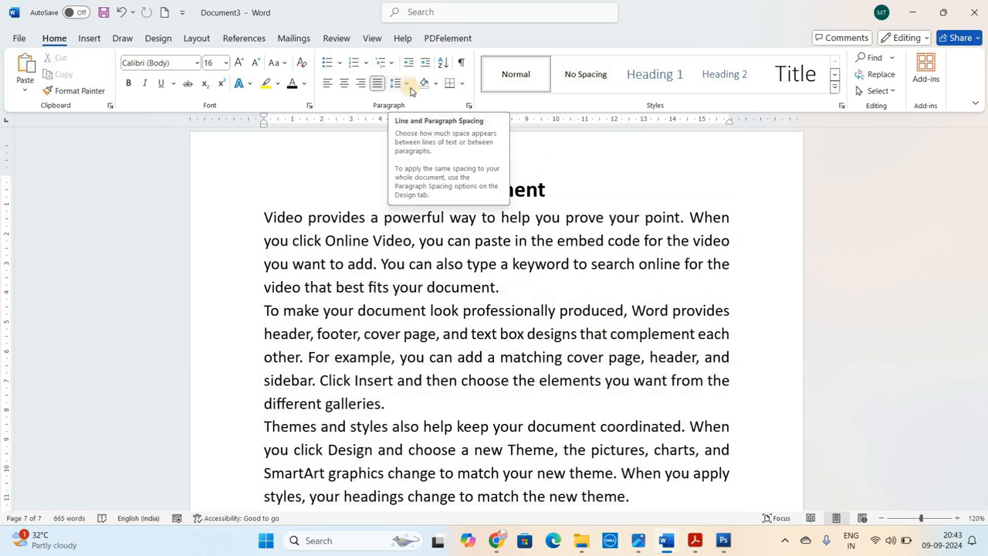
Select all the justified sample paragraphs and apply line spacings of 1.5, 2.0 and 2.5 in turn
left_click(419, 240)
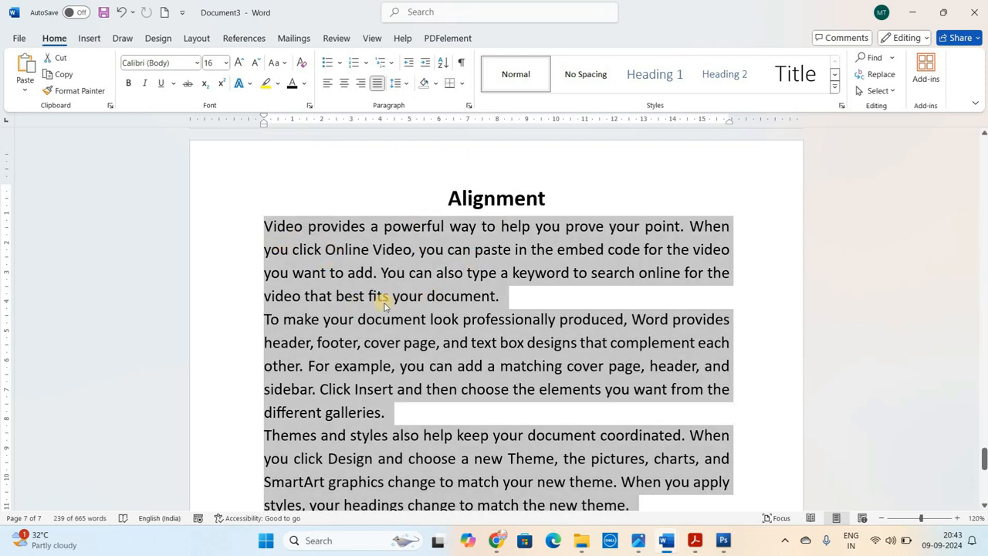
left_click(405, 89)
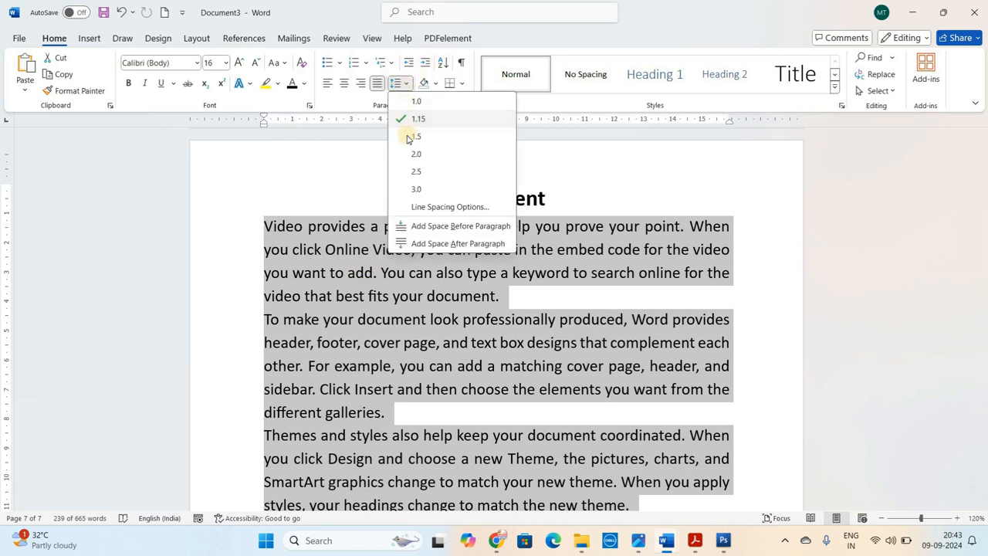
left_click(407, 136)
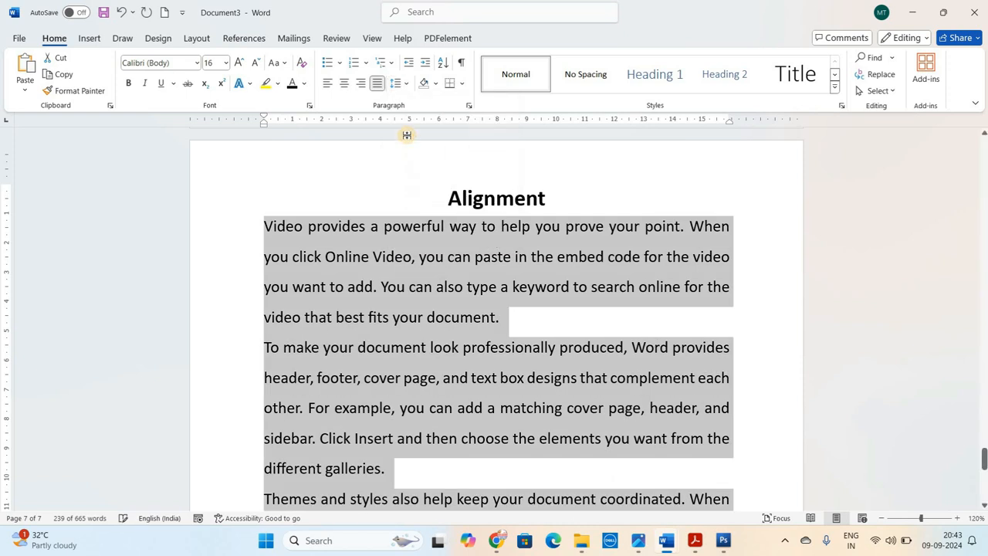
left_click(405, 83)
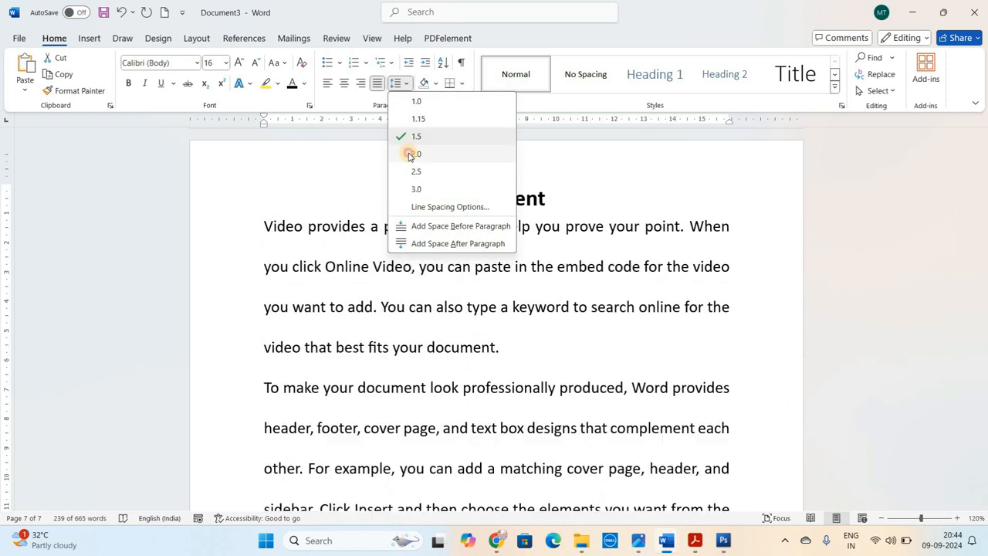
left_click(409, 153)
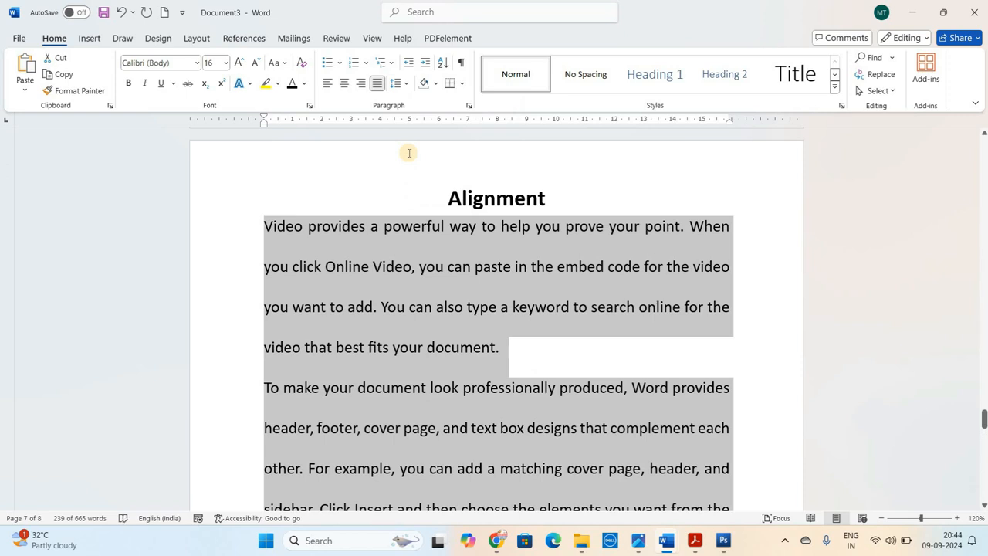
left_click(397, 83)
left_click(416, 172)
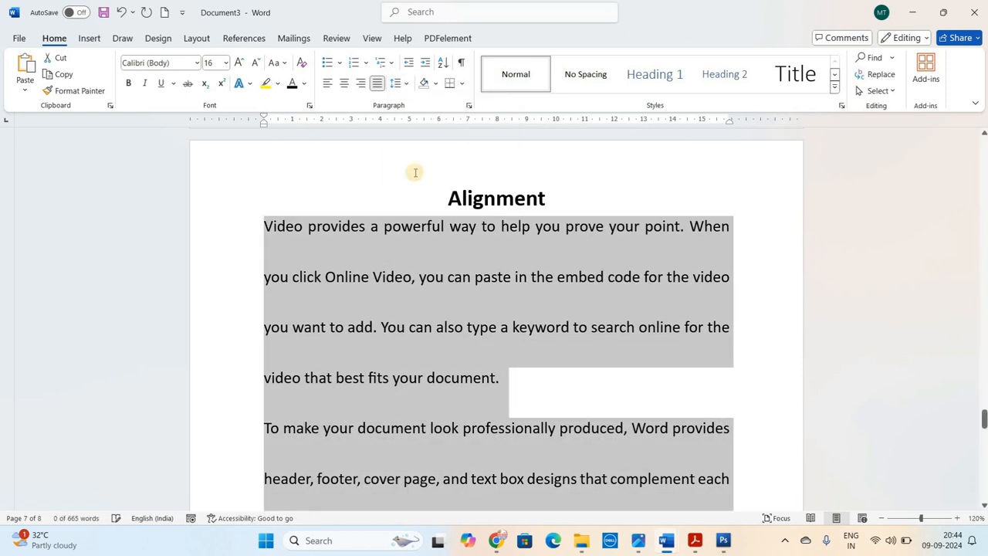
Set the line spacing of the selected sample paragraphs to 1.0
left_click(399, 84)
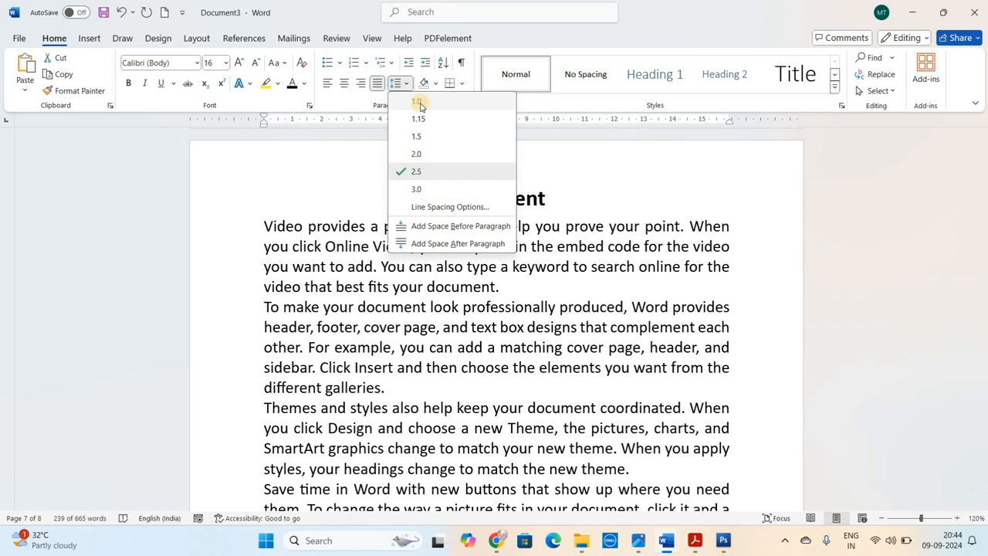
left_click(420, 103)
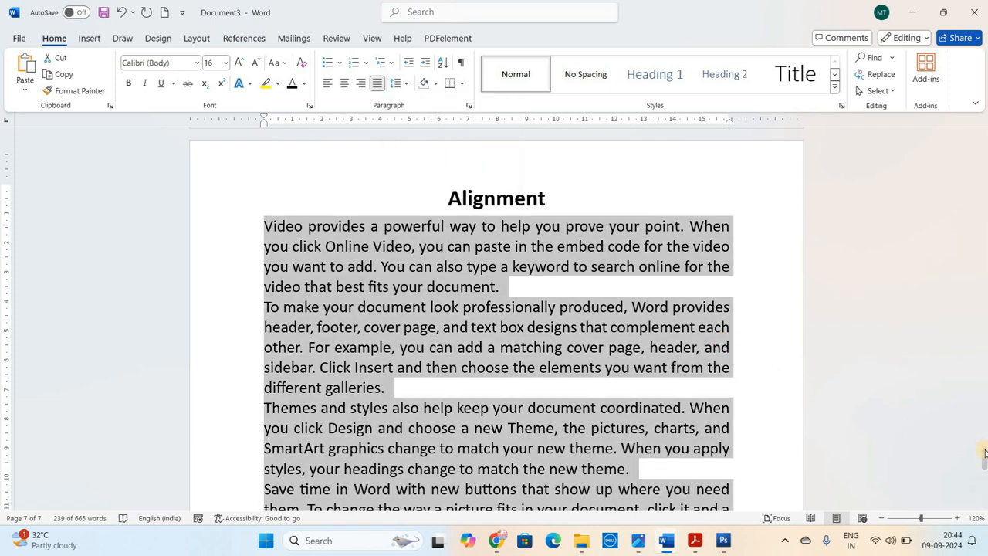
left_click_drag(984, 458, 983, 461)
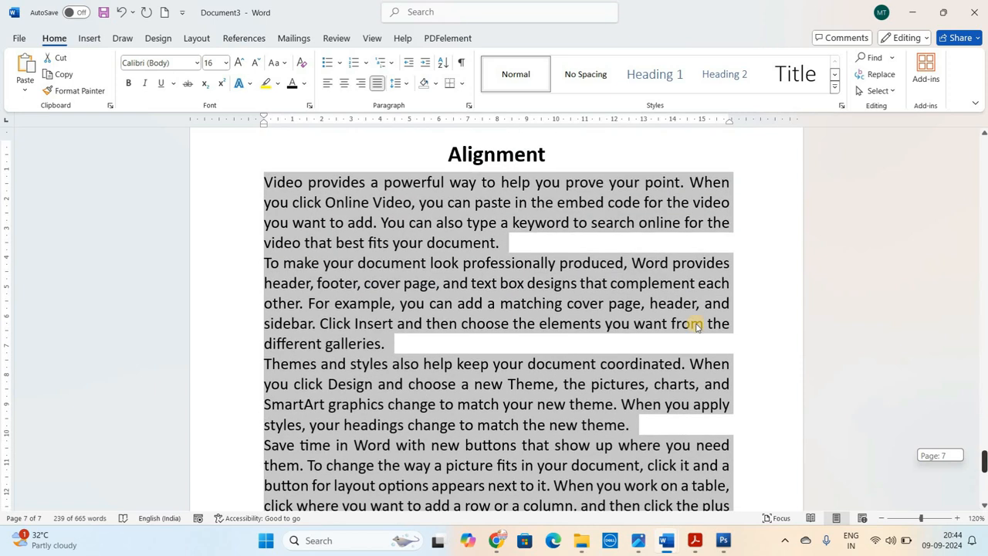
Give the selected sample paragraphs a custom Multiple line spacing of 0.8 in the Paragraph settings
left_click(409, 84)
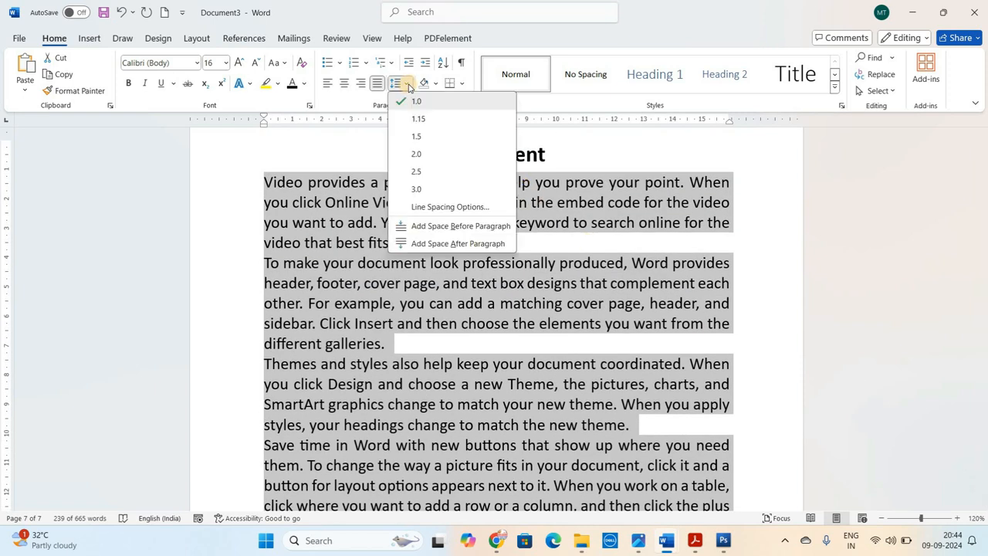
left_click(432, 208)
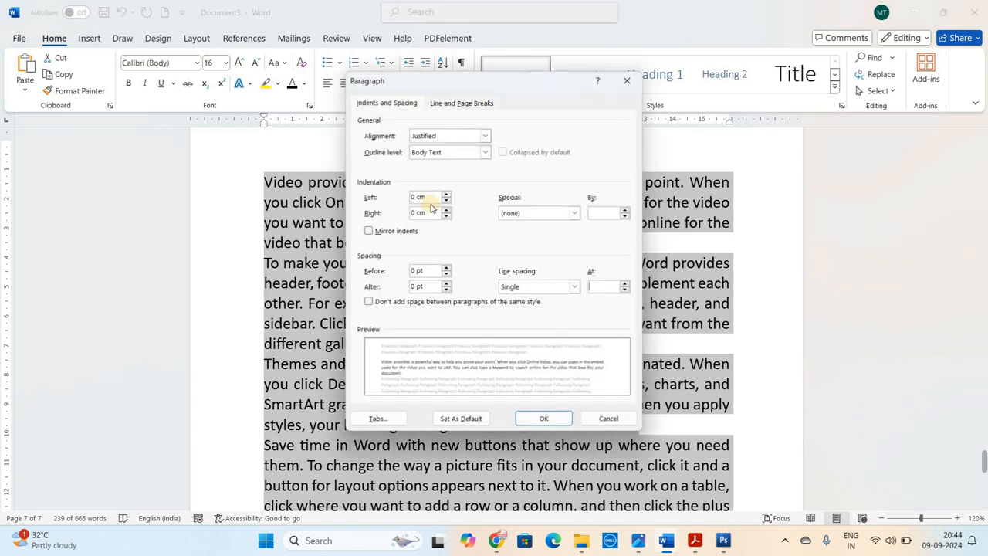
left_click_drag(520, 88, 536, 120)
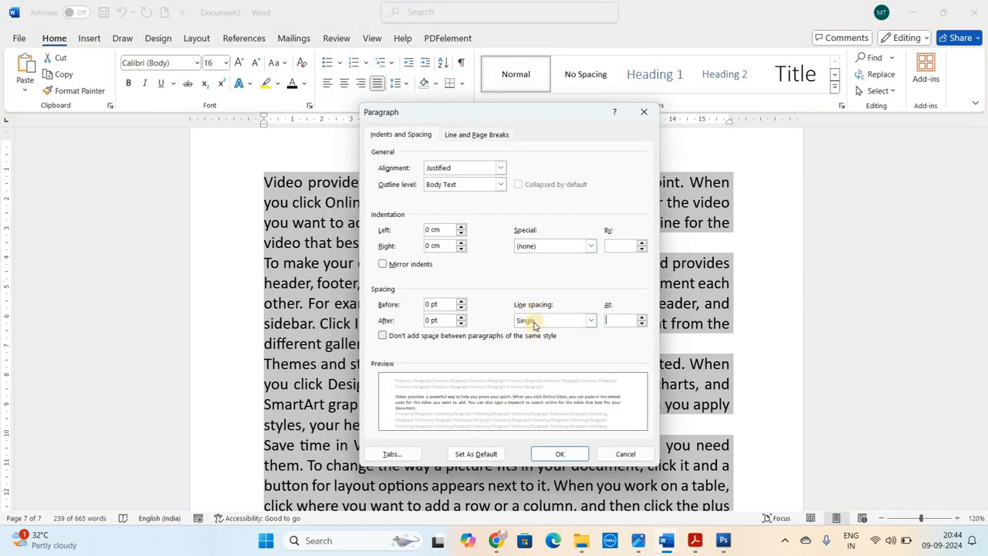
left_click(591, 321)
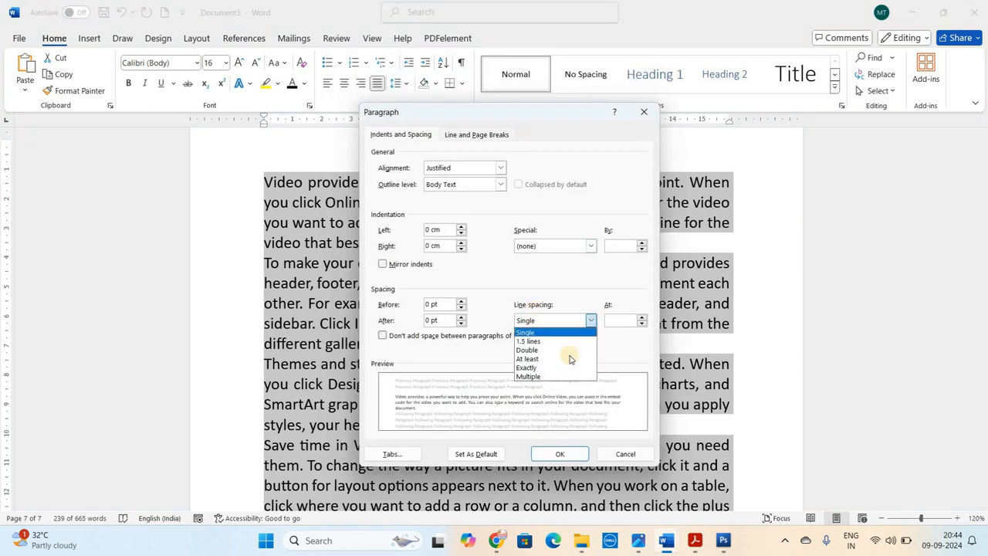
left_click(552, 377)
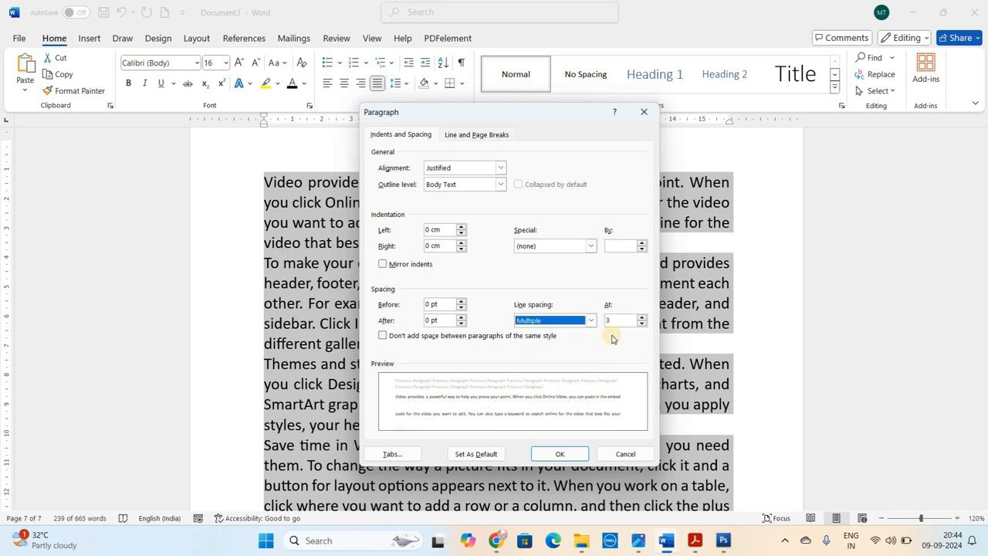
left_click(613, 321)
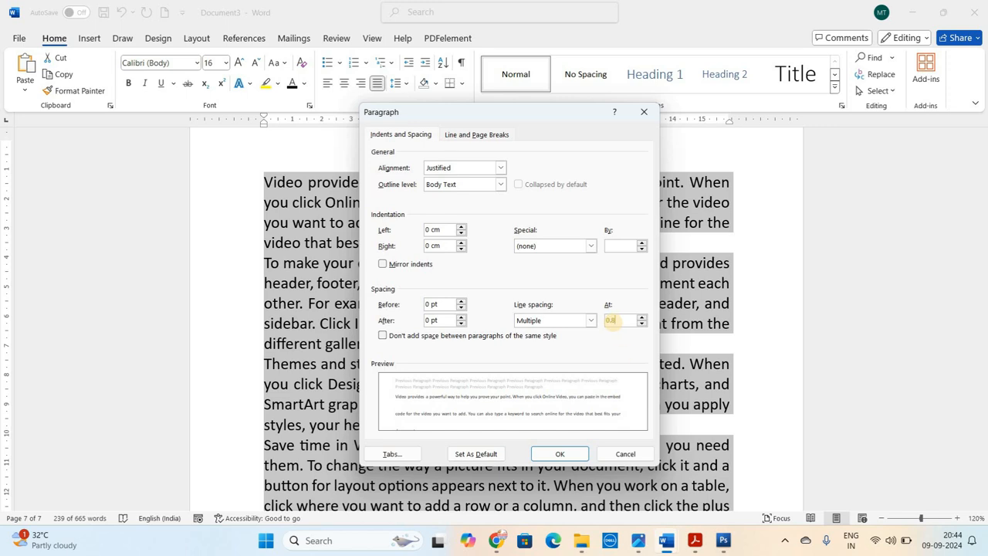
left_click(556, 455)
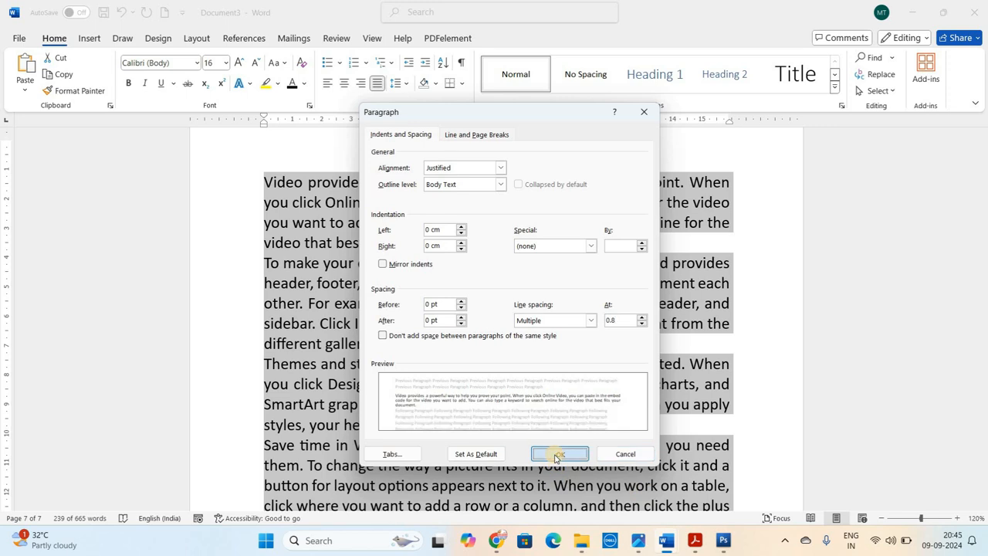
left_click(447, 323)
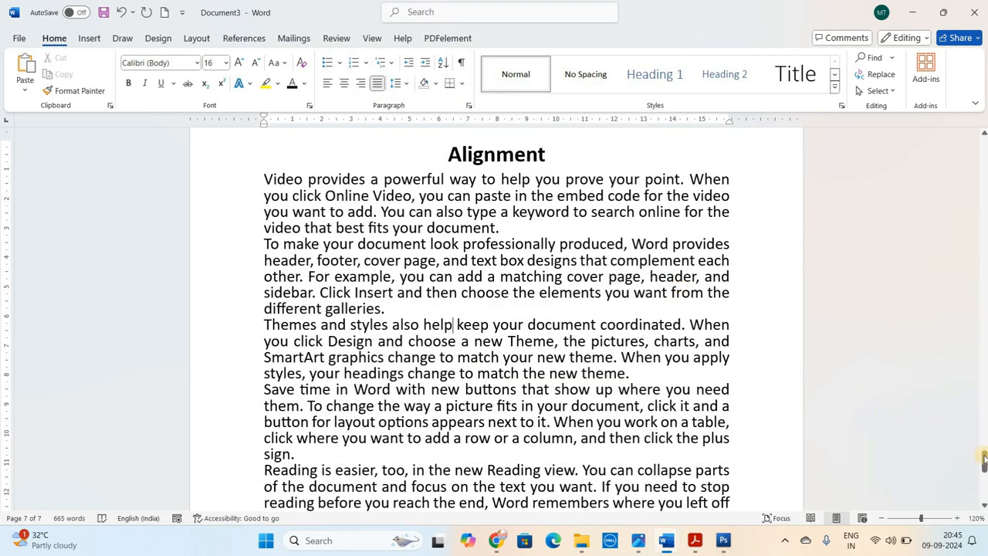
left_click_drag(983, 460, 984, 459)
left_click(600, 271)
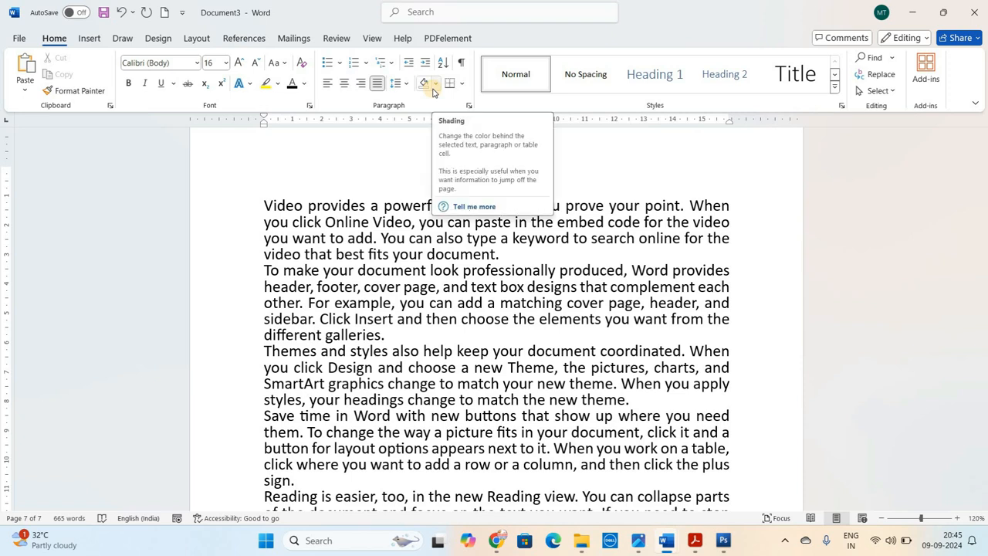
Select the "Alignment" heading and highlight its text in yellow
left_click(409, 223)
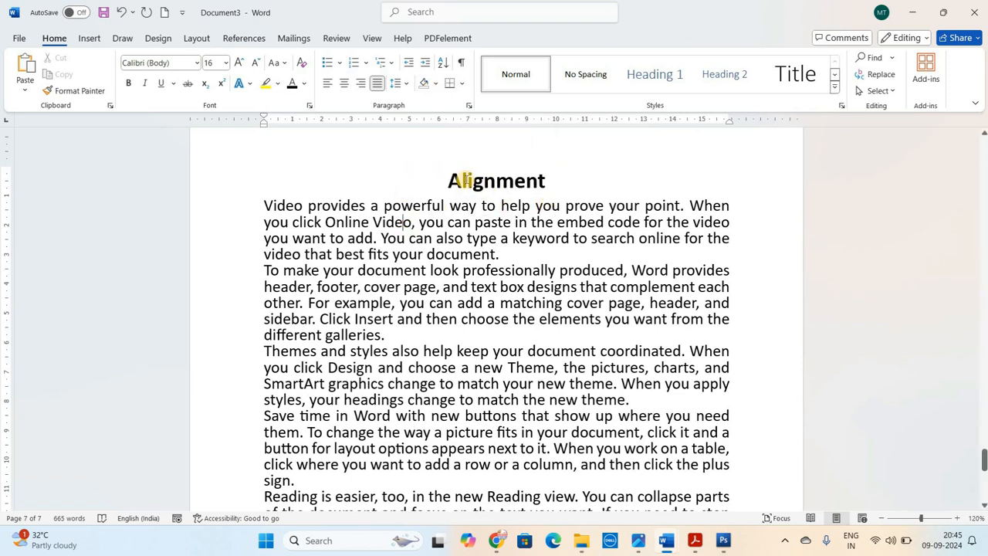
double_click(463, 180)
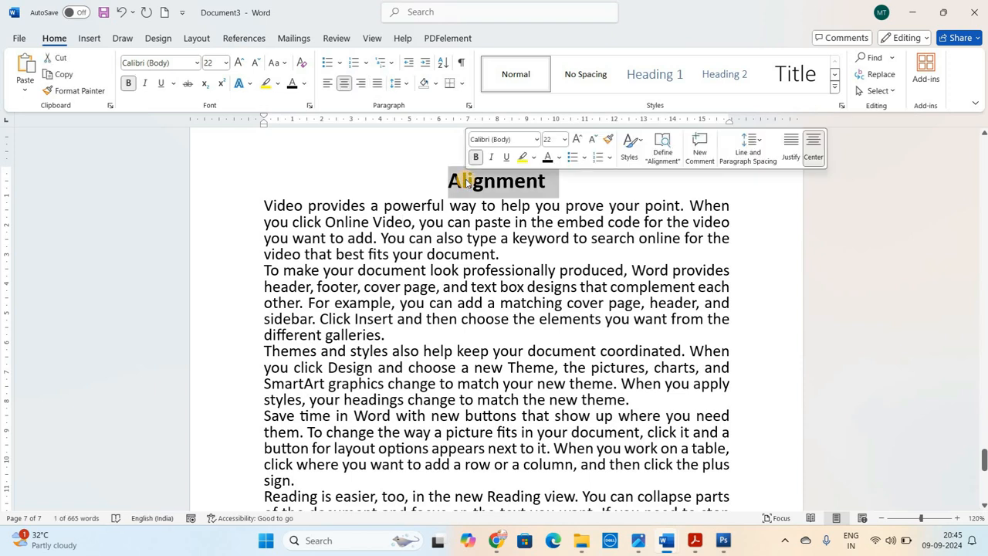
left_click(465, 181)
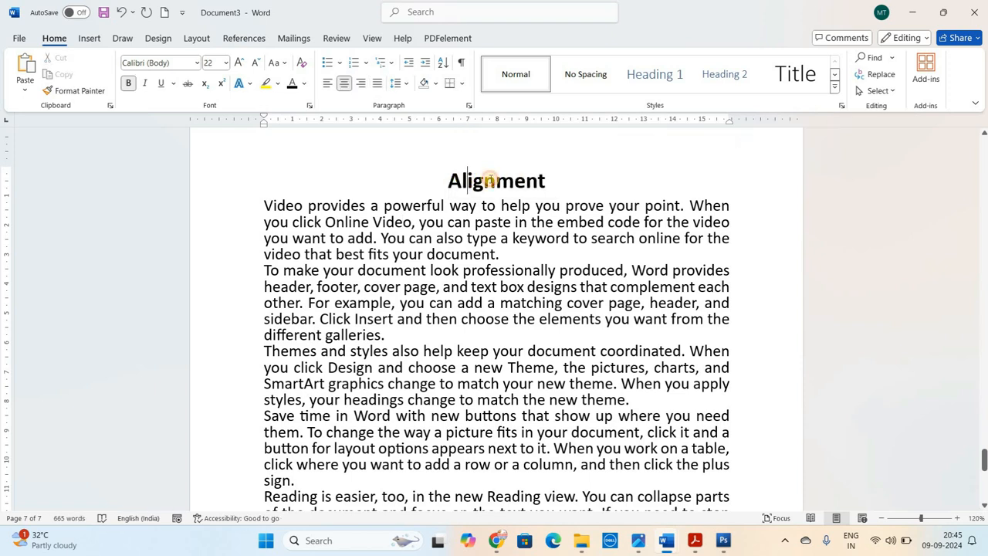
left_click(493, 180)
double_click(491, 181)
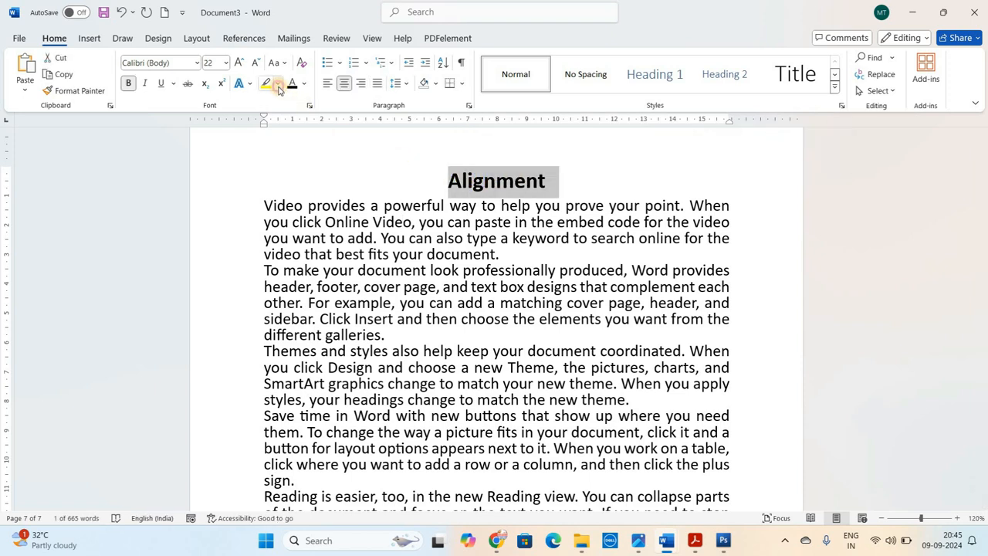
left_click(278, 88)
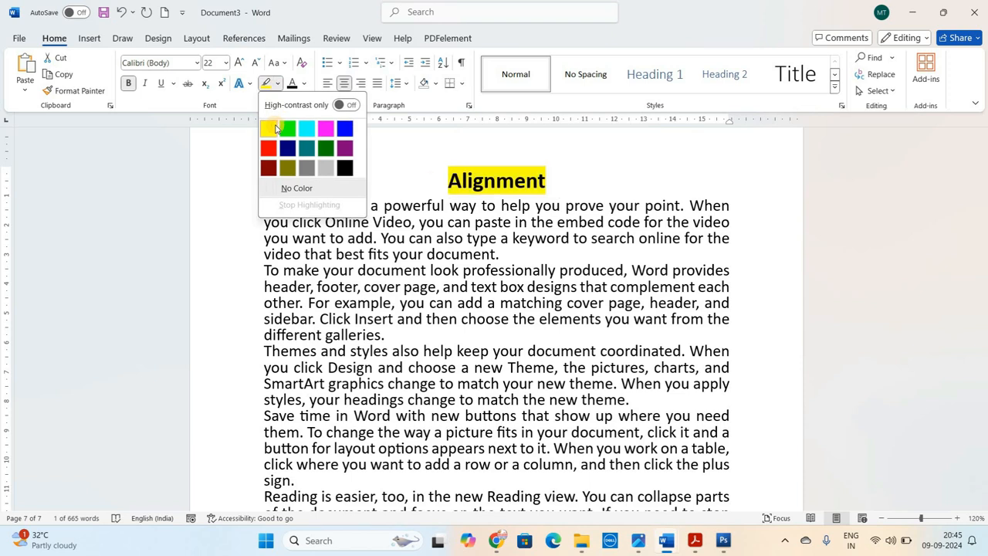
left_click(276, 128)
left_click(449, 181)
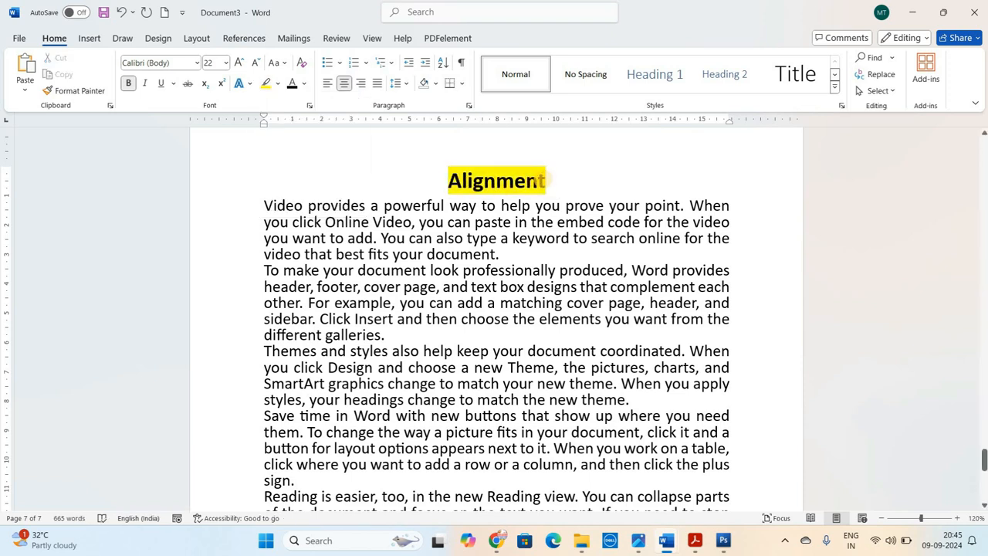
Try deleting and retyping the final "nt" of the highlighted "Alignment" heading, and undo the edits
left_click(545, 181)
key("BackSpace")
key("BackSpace")
type("nt")
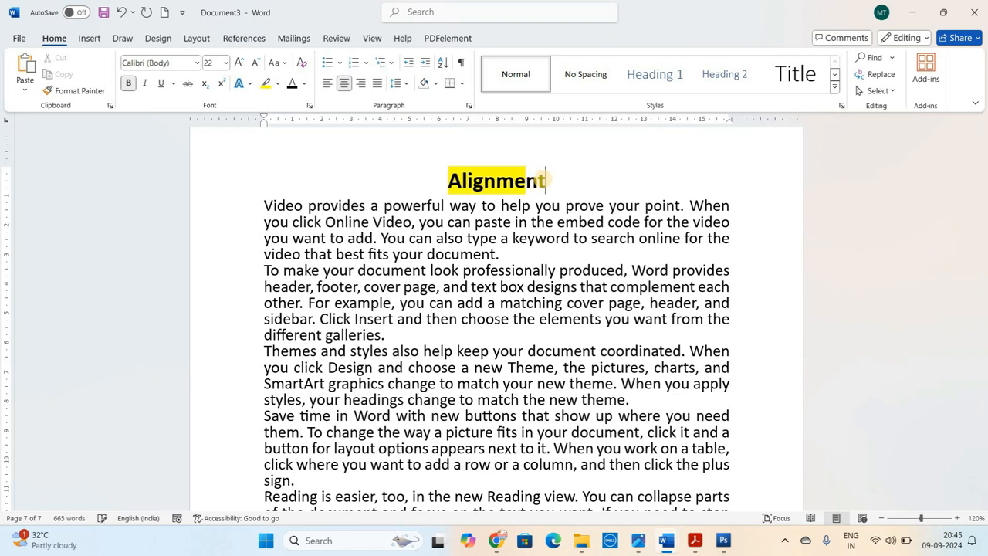
key("BackSpace")
key("BackSpace")
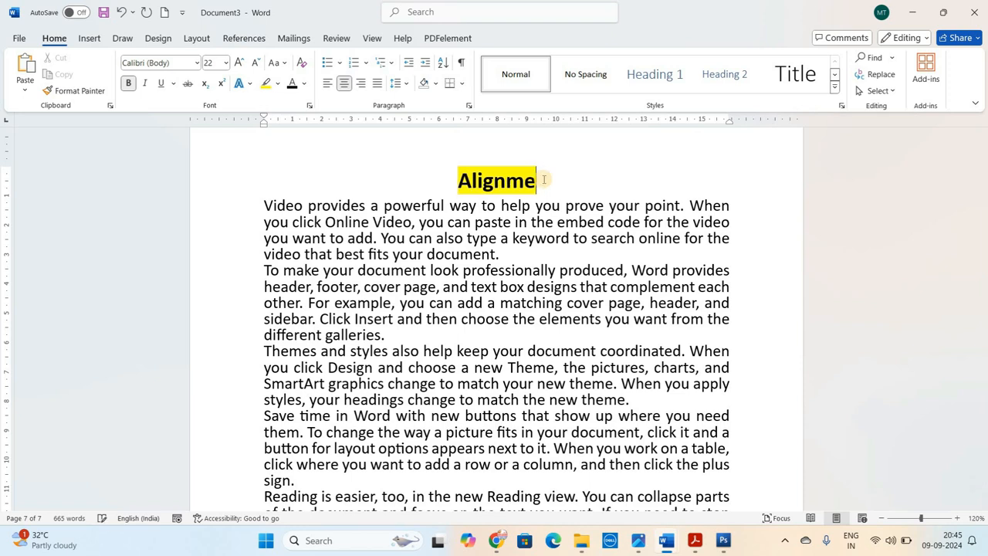
key("ctrl+z")
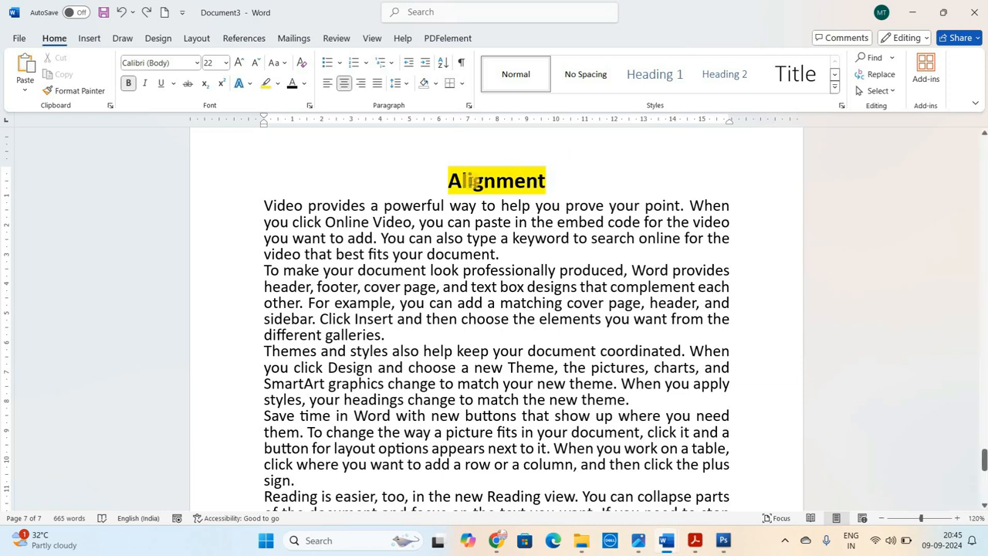
Remove the yellow highlight from the whole "Alignment" heading by setting it to No Color
left_click_drag(449, 180, 543, 180)
key("shift+Right")
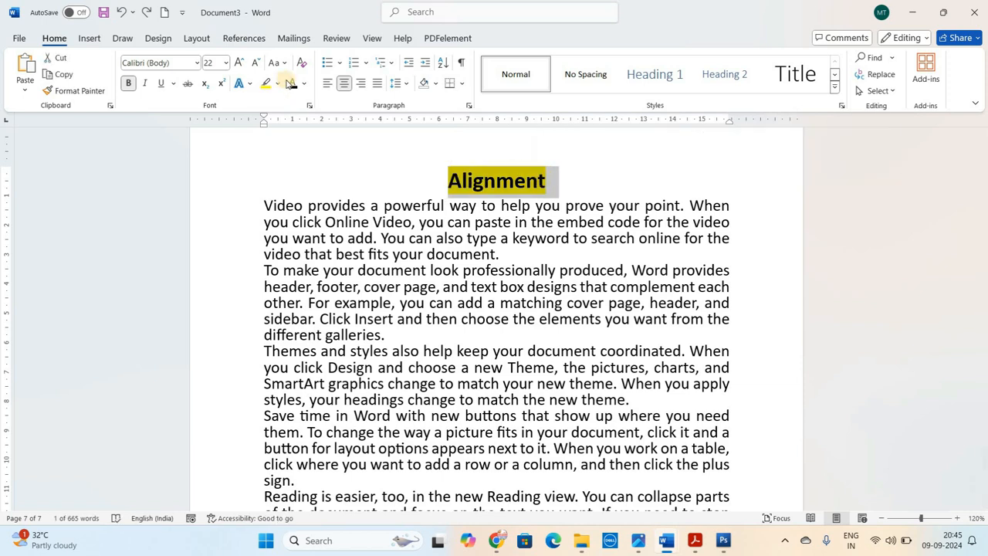
left_click(279, 83)
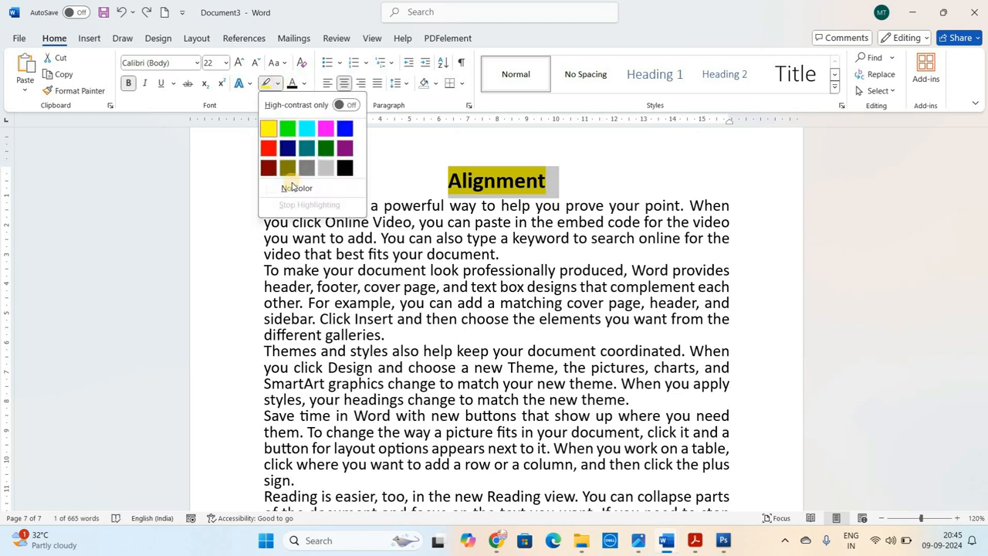
left_click(469, 176)
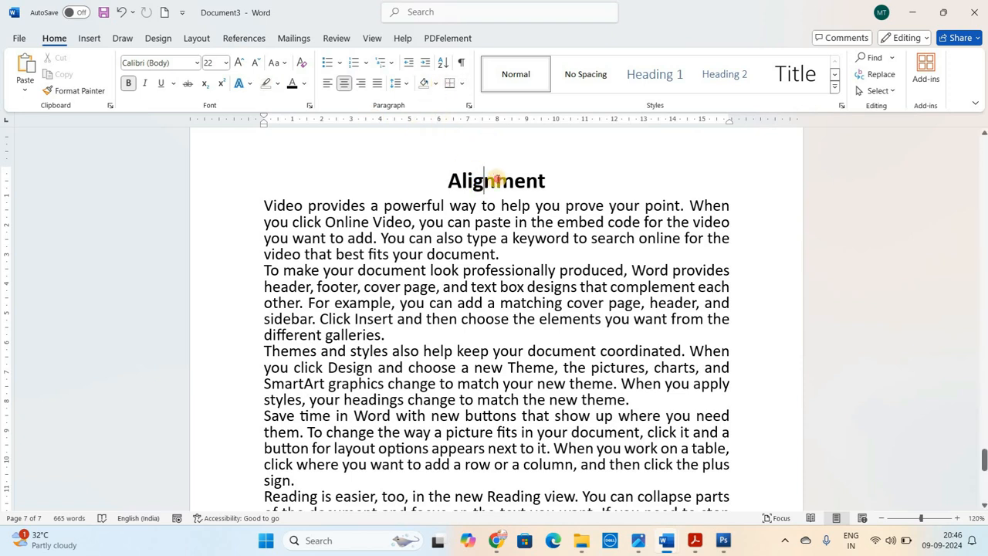
Shade the "Alignment" heading paragraph with a light gold theme color
left_click(496, 179)
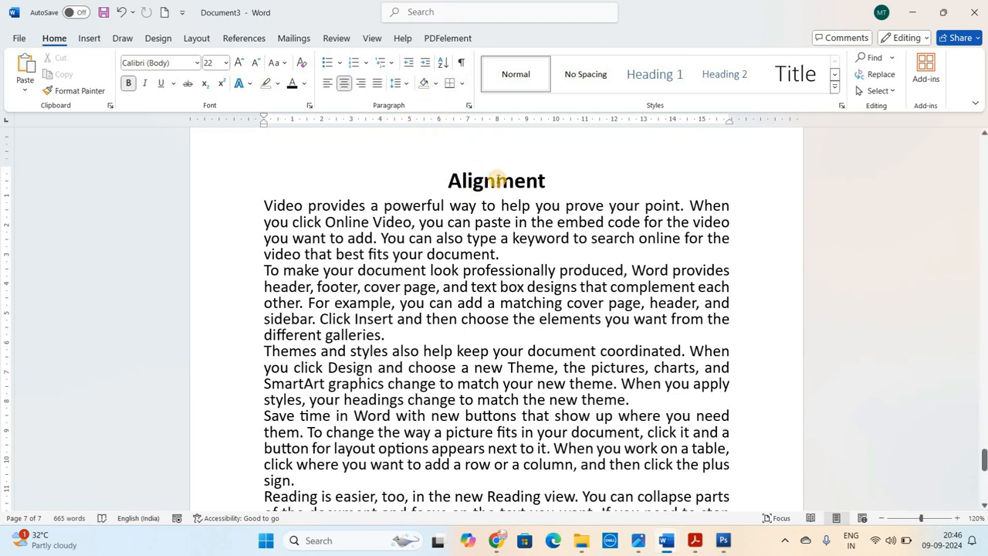
left_click(436, 84)
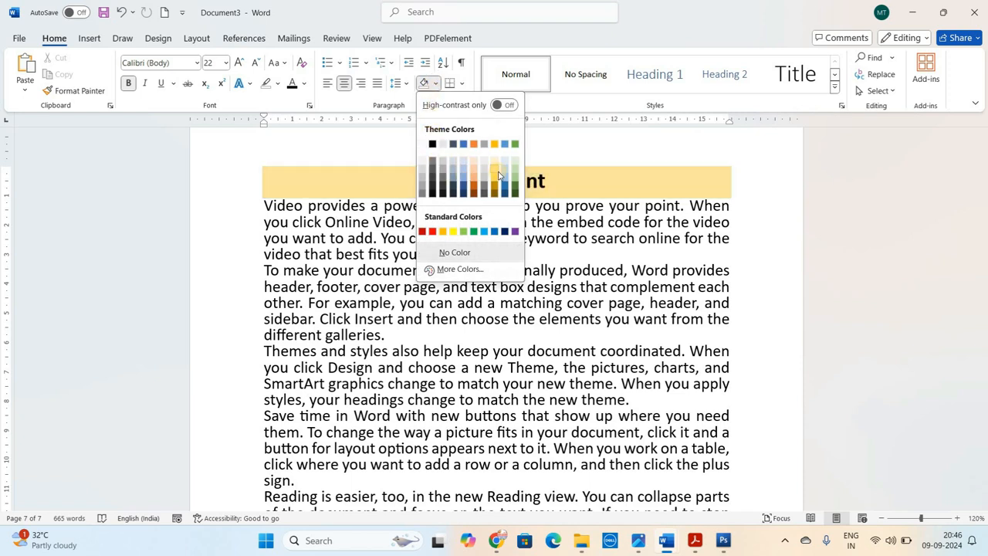
left_click(499, 175)
Insert a bold "Personal Details" line after the first sample paragraph, separated from it by a blank line
left_click(517, 248)
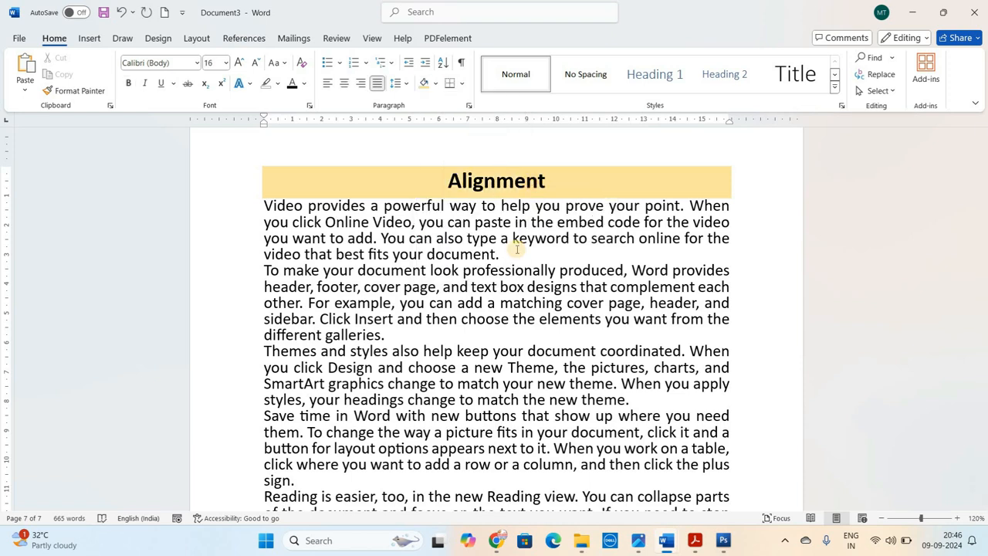
key("Return")
key("Return")
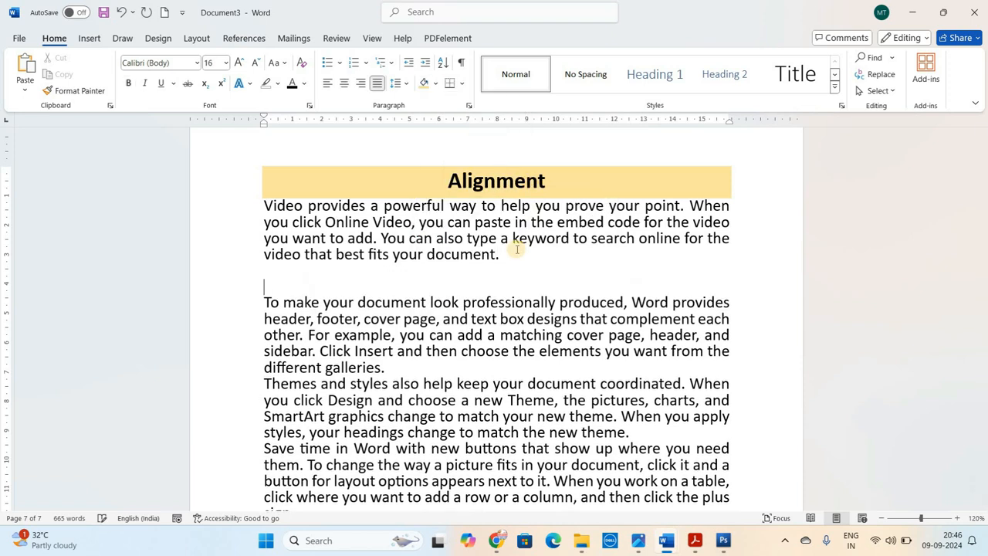
type("Personal Details")
key("Return")
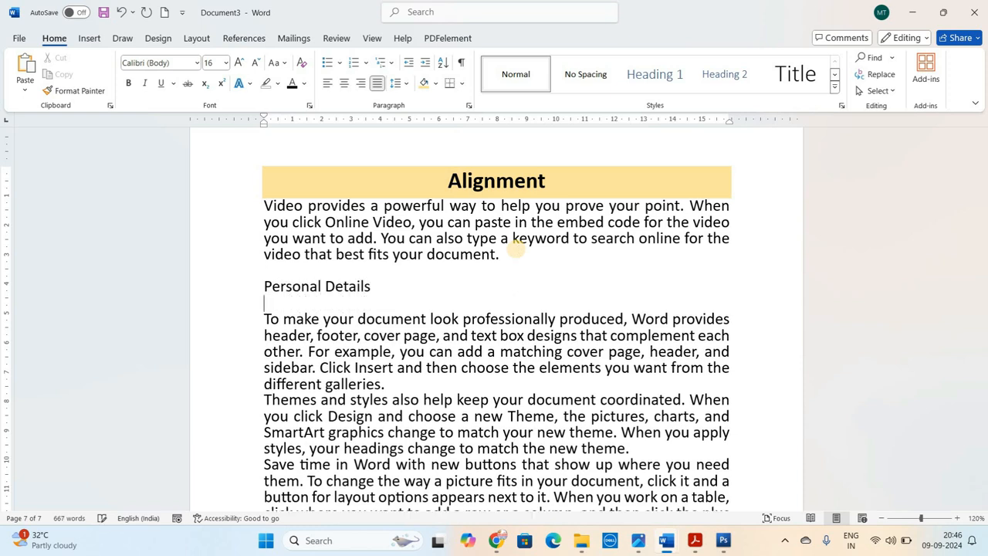
triple_click(278, 289)
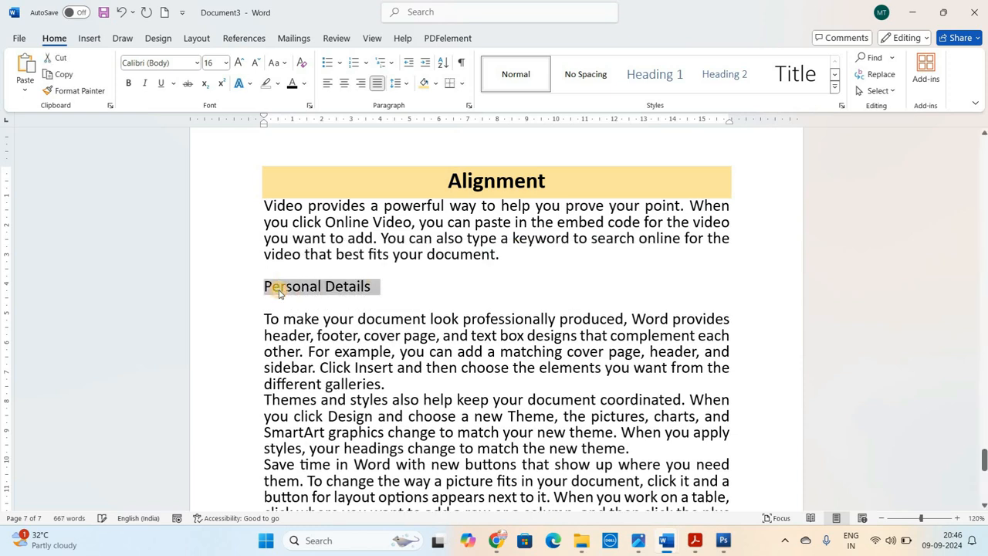
key("ctrl+b")
Shade the "Personal Details" line with Blue-Gray, Text 2, Lighter 80%, and add a blank line after the "To make your document" paragraph
left_click(294, 288)
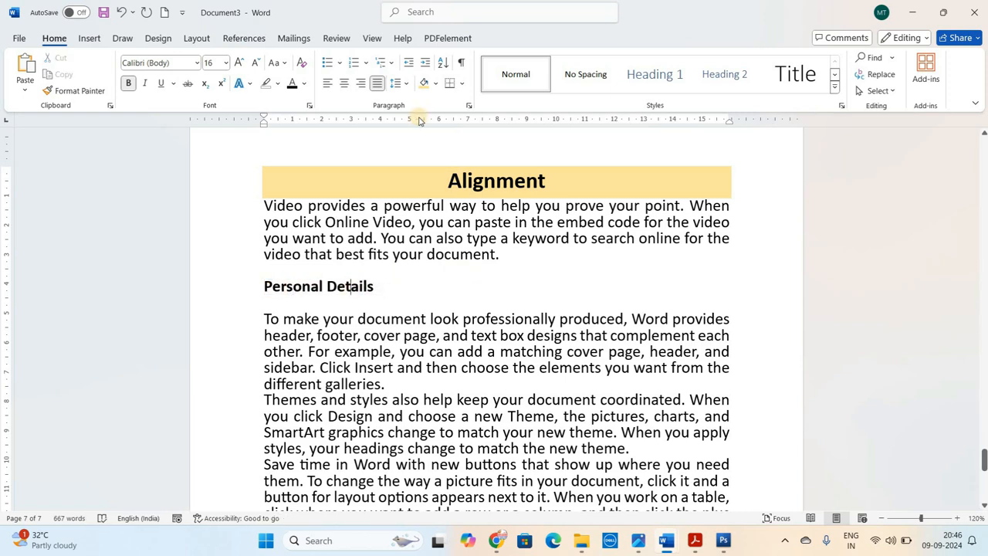
left_click(434, 85)
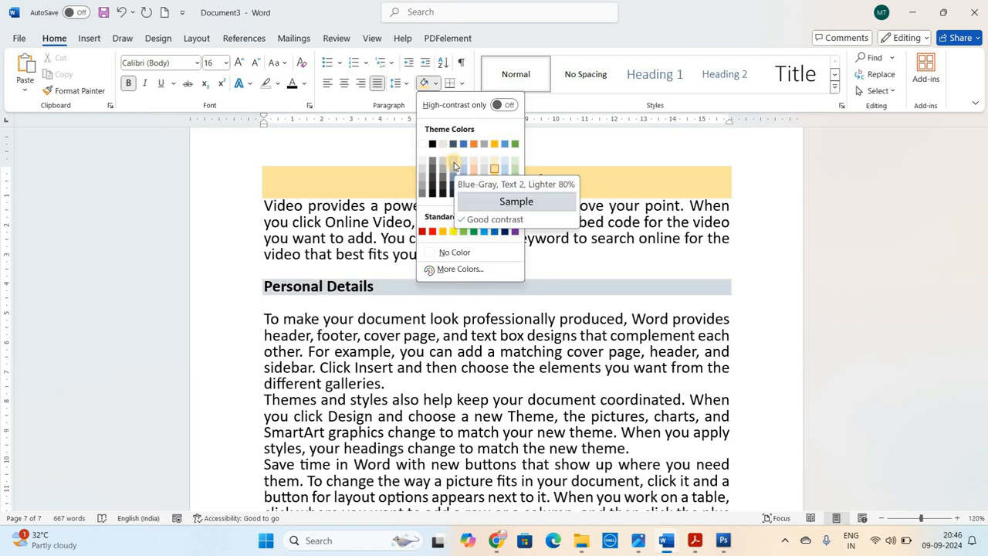
left_click(453, 162)
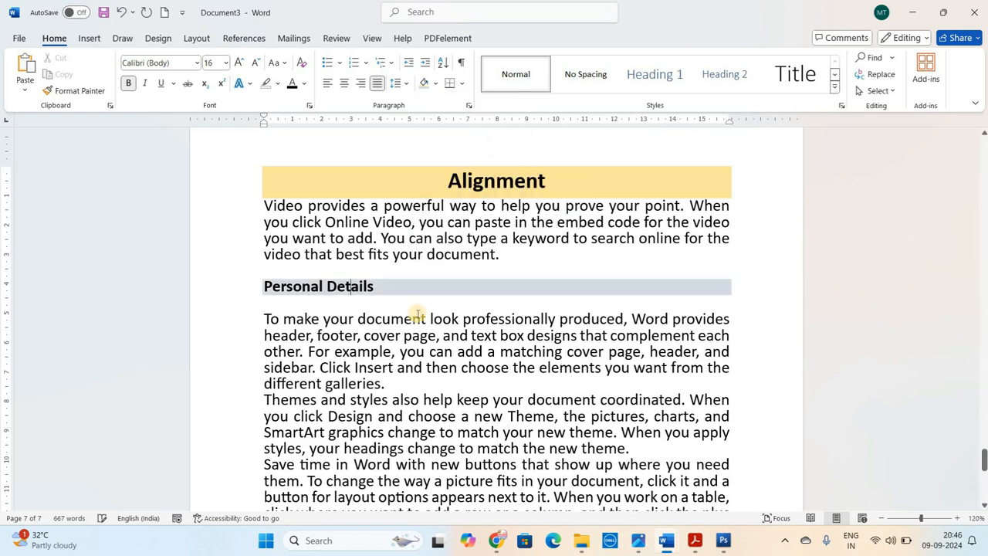
left_click(424, 317)
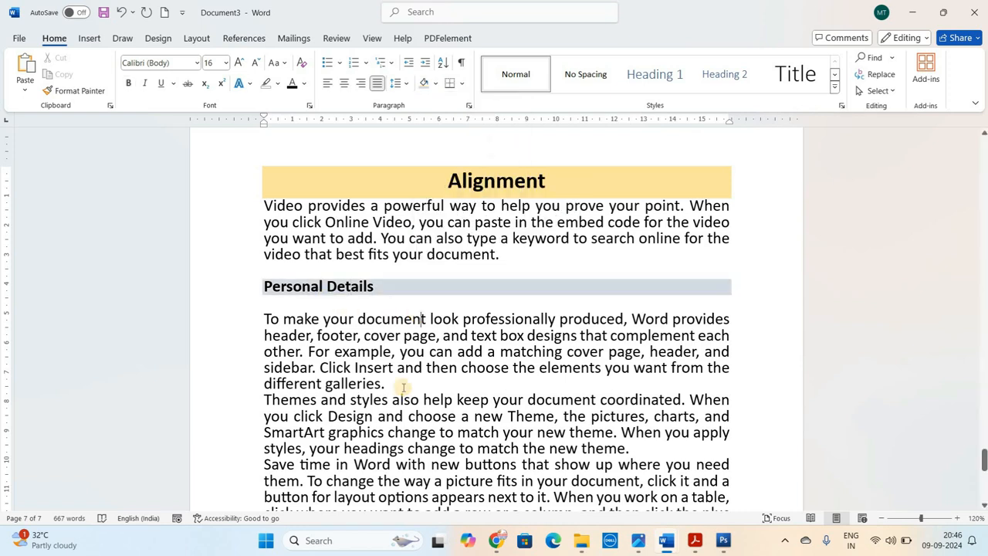
key("Return")
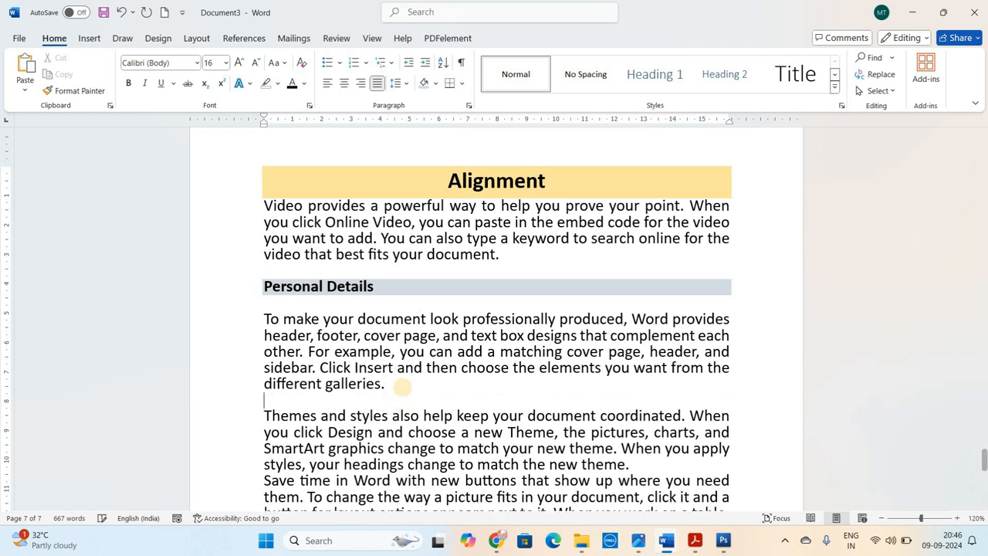
Try underlining the "Alignment" heading and undo the underline
left_click(484, 180)
double_click(489, 180)
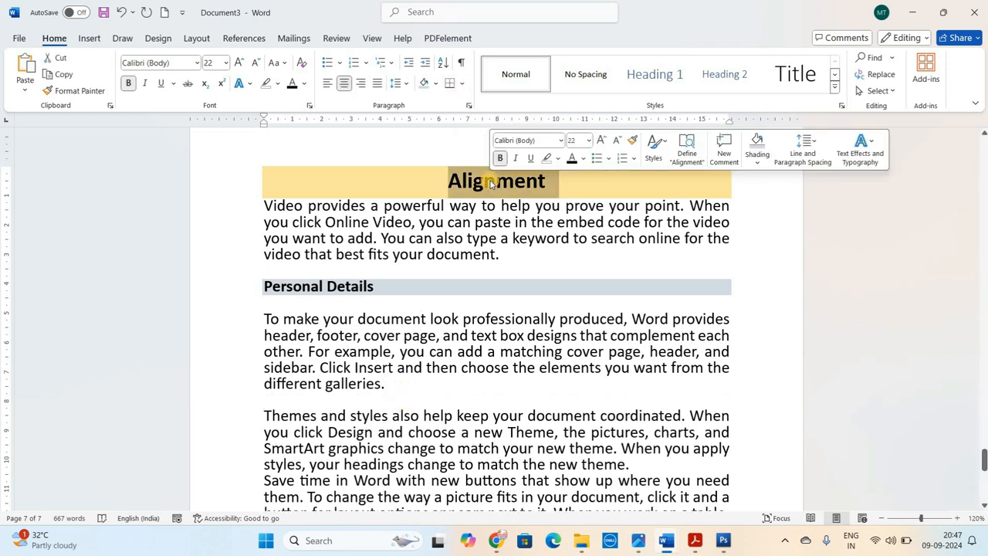
left_click(495, 180)
left_click(259, 193)
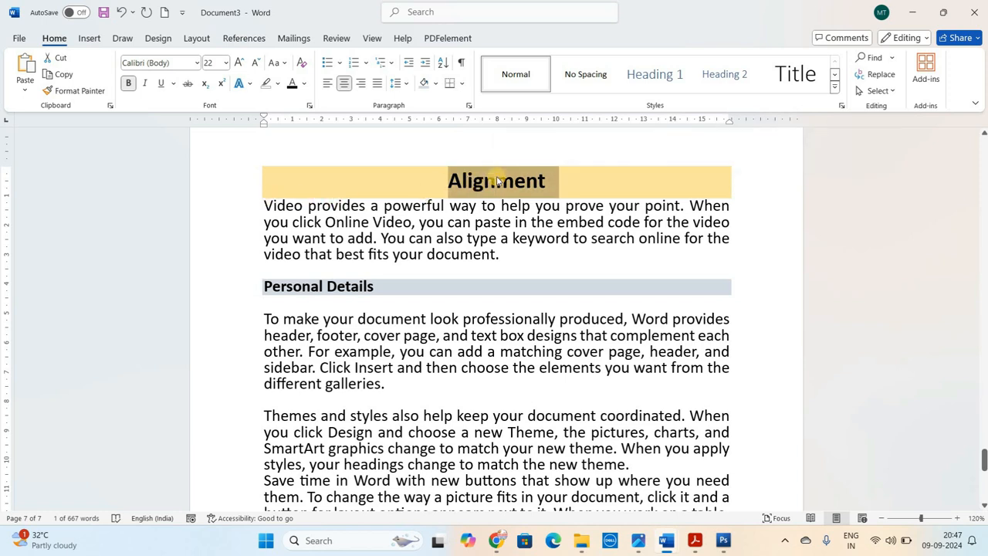
left_click(162, 87)
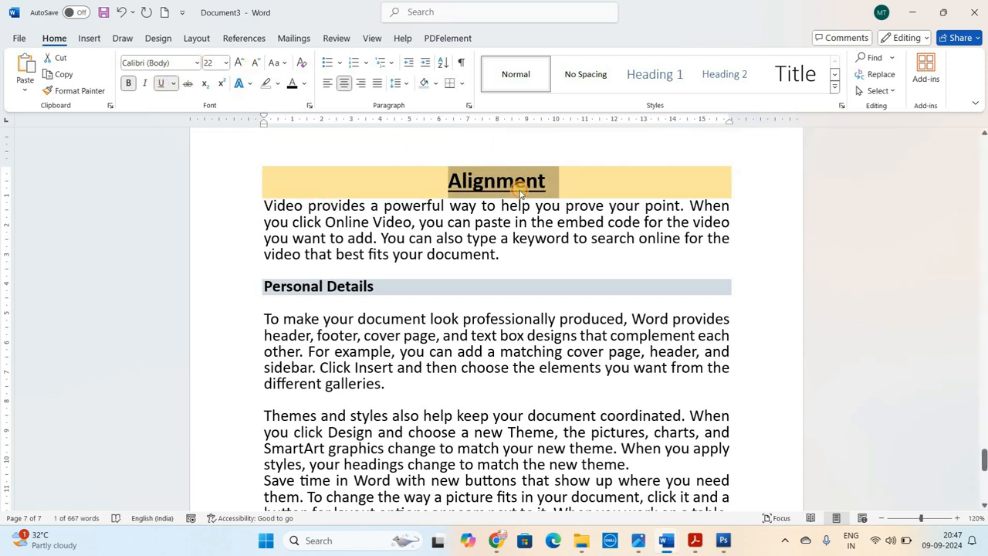
left_click(516, 187)
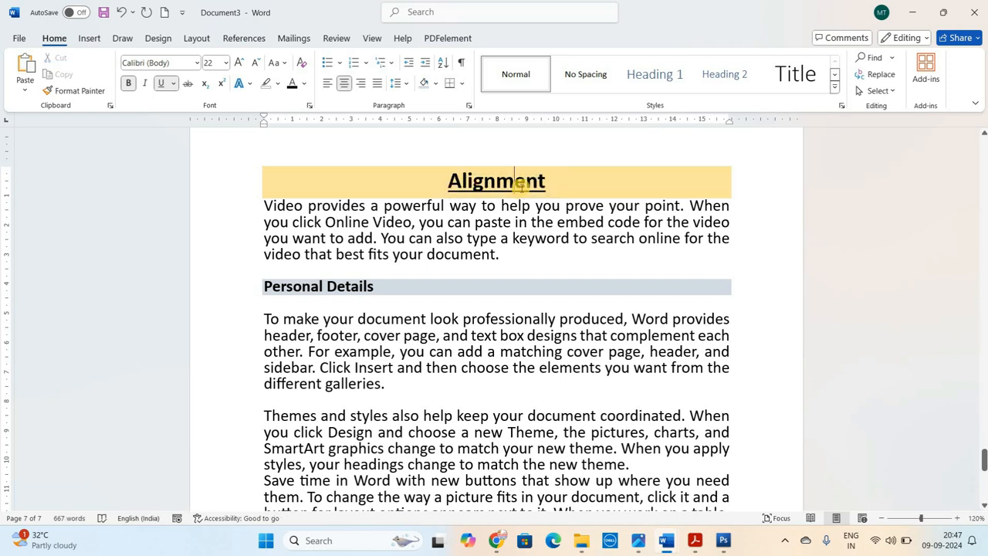
key("ctrl+z")
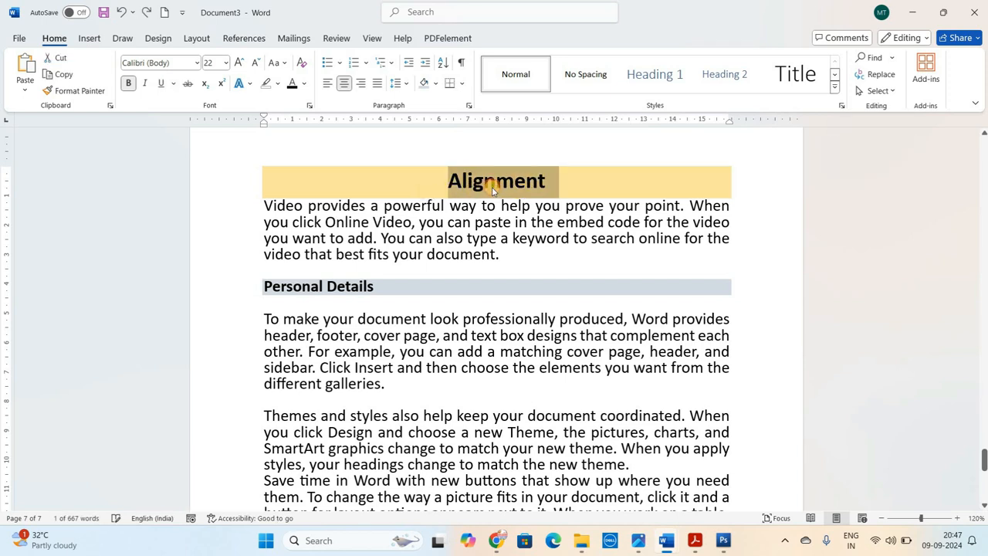
Add a bottom border and a top border to the "Alignment" heading
left_click(492, 190)
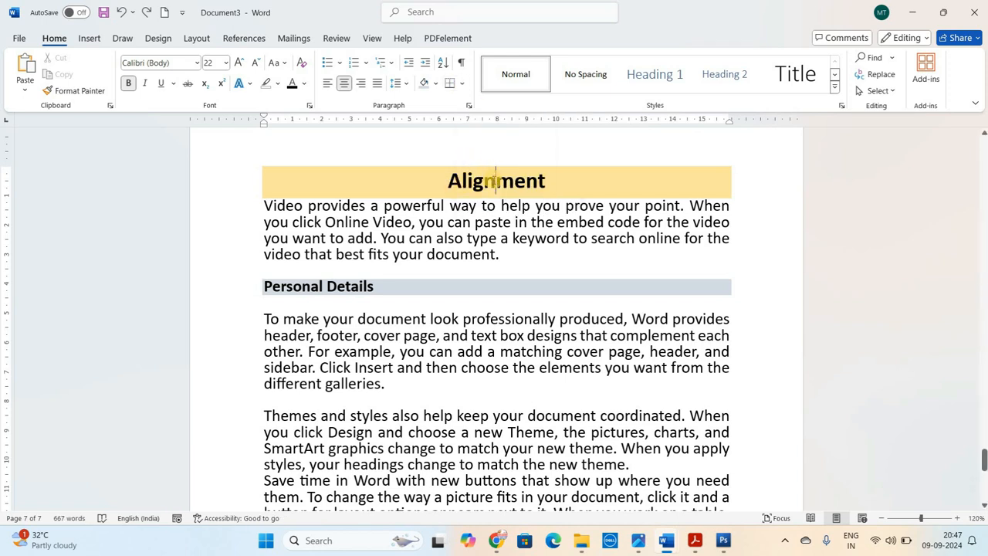
left_click(463, 83)
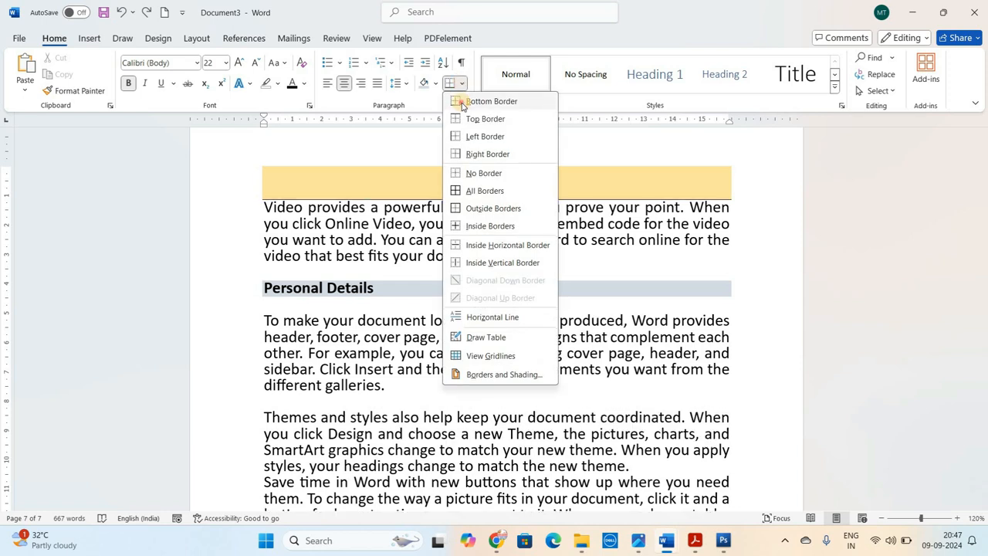
left_click(463, 103)
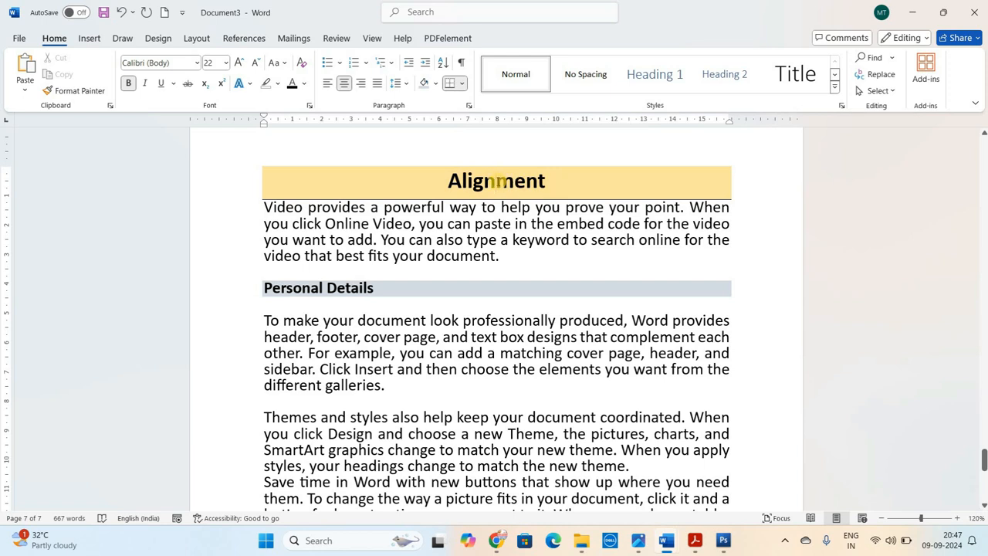
left_click(463, 83)
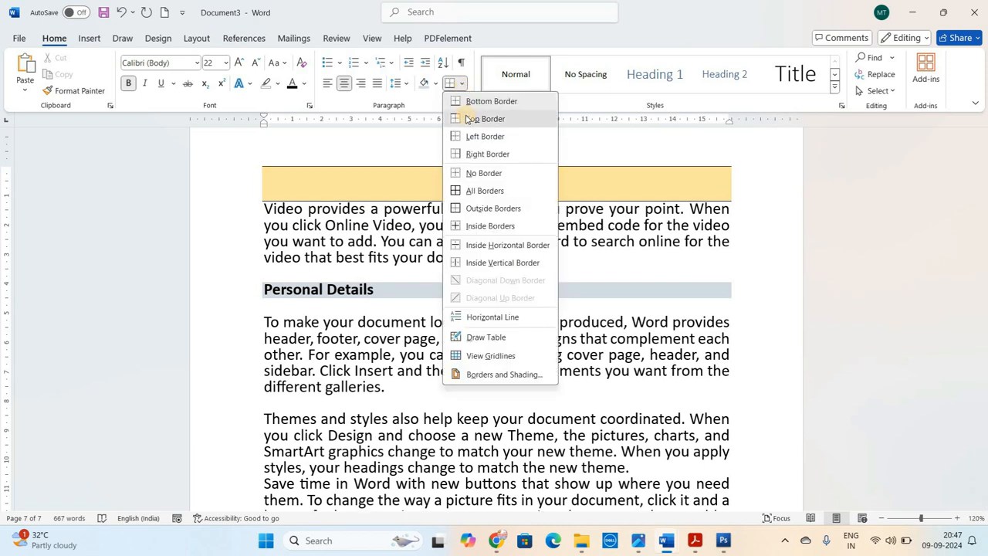
left_click(468, 119)
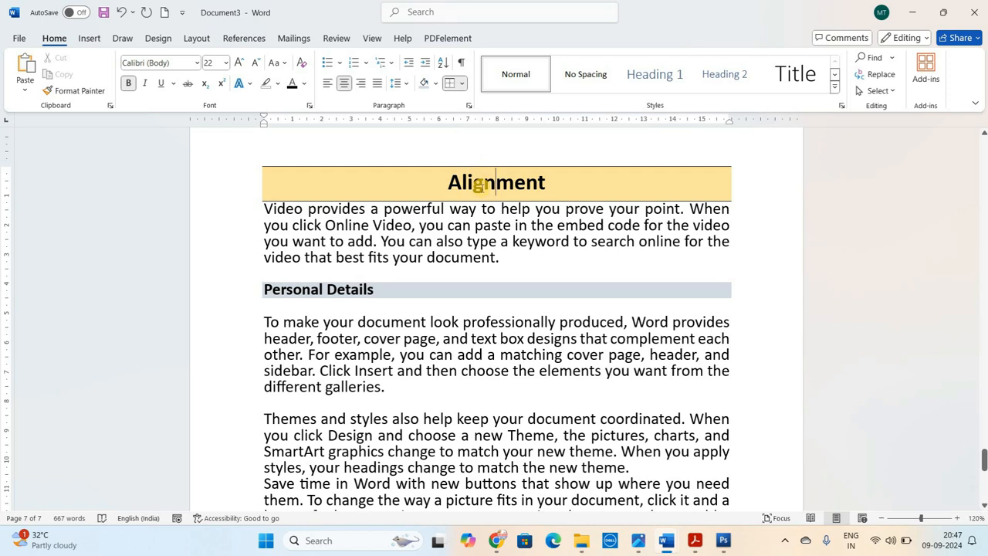
Add a top border and a bottom border to the "Personal Details" line
left_click(404, 287)
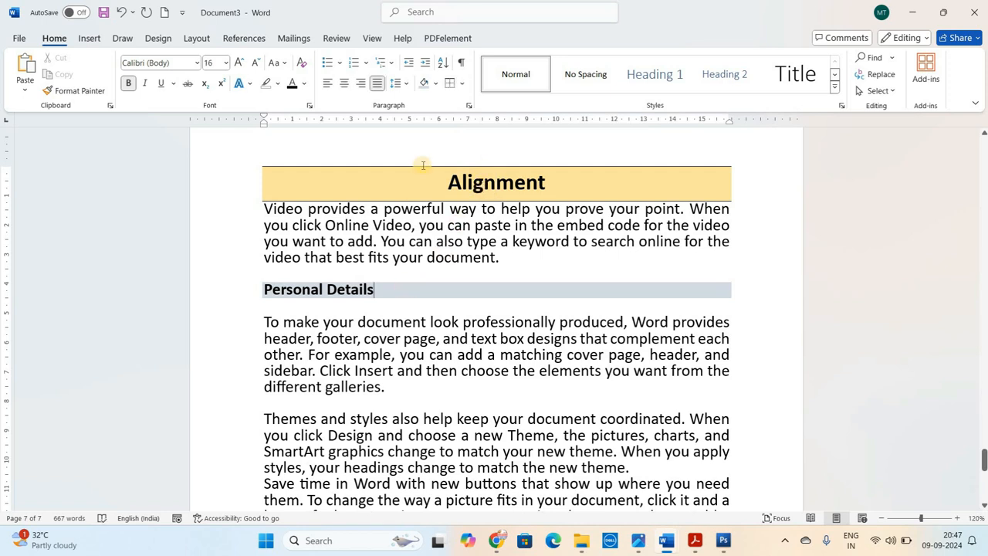
left_click(449, 85)
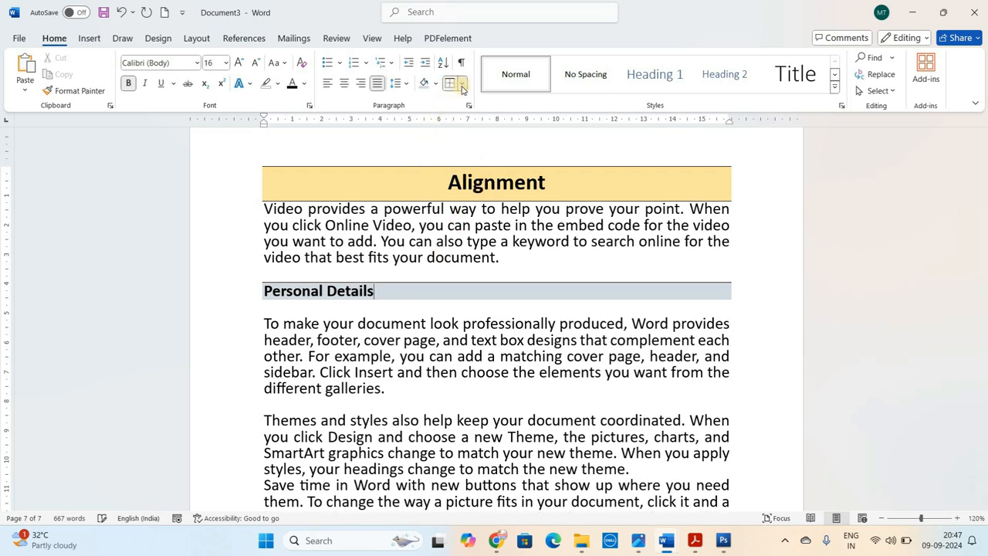
left_click(461, 85)
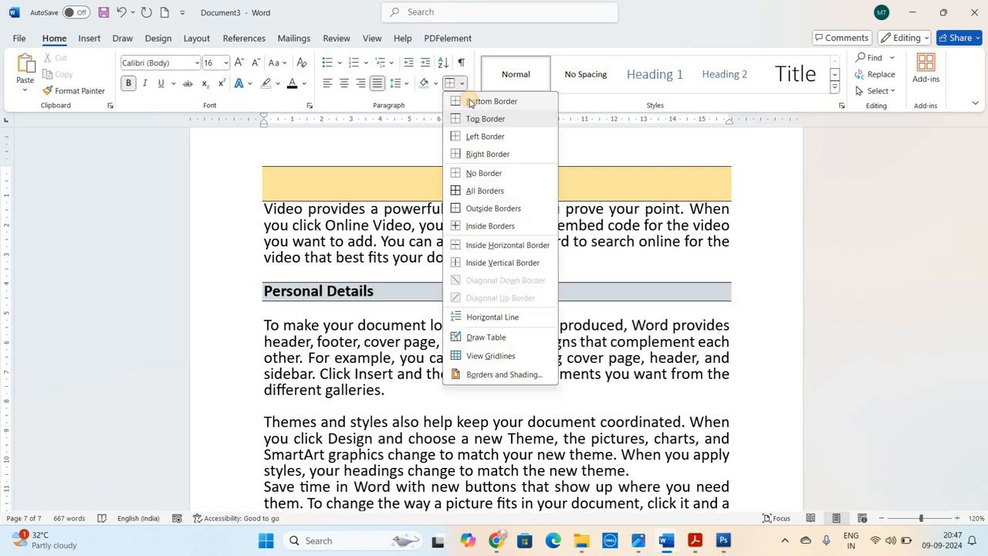
left_click(470, 102)
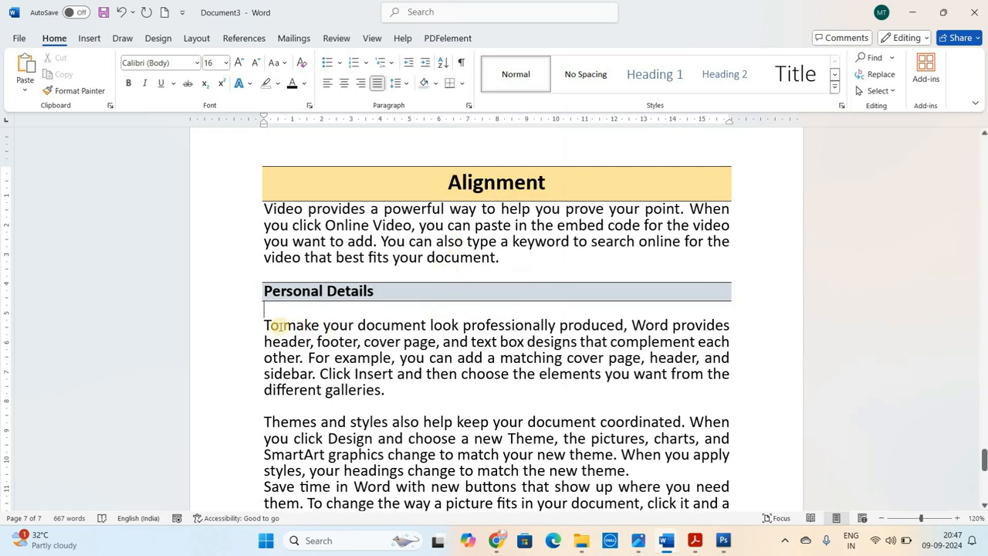
Apply outside borders to the "To make your document look professionally produced" paragraph
left_click_drag(265, 323, 383, 373)
left_click(383, 373)
left_click_drag(264, 324, 385, 392)
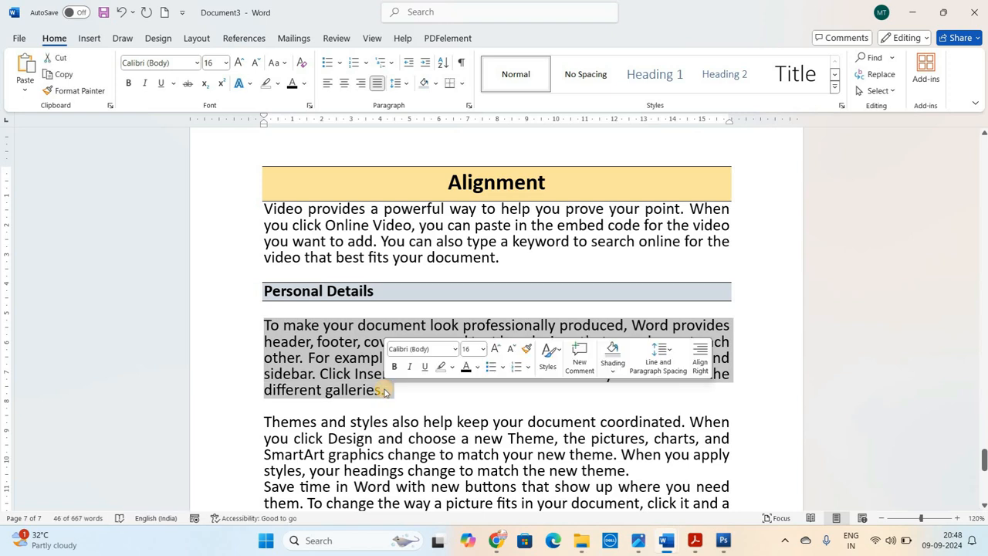
left_click(373, 376)
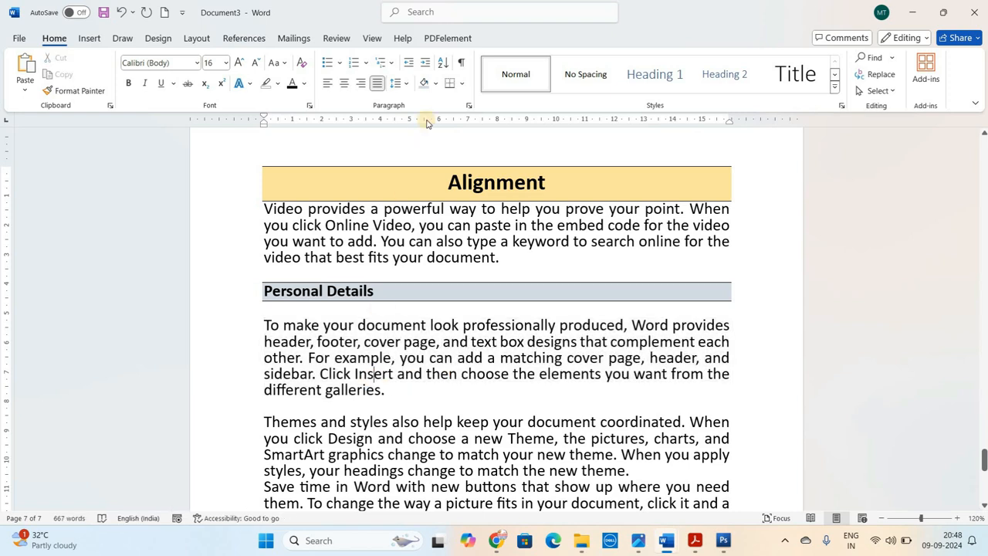
left_click(462, 84)
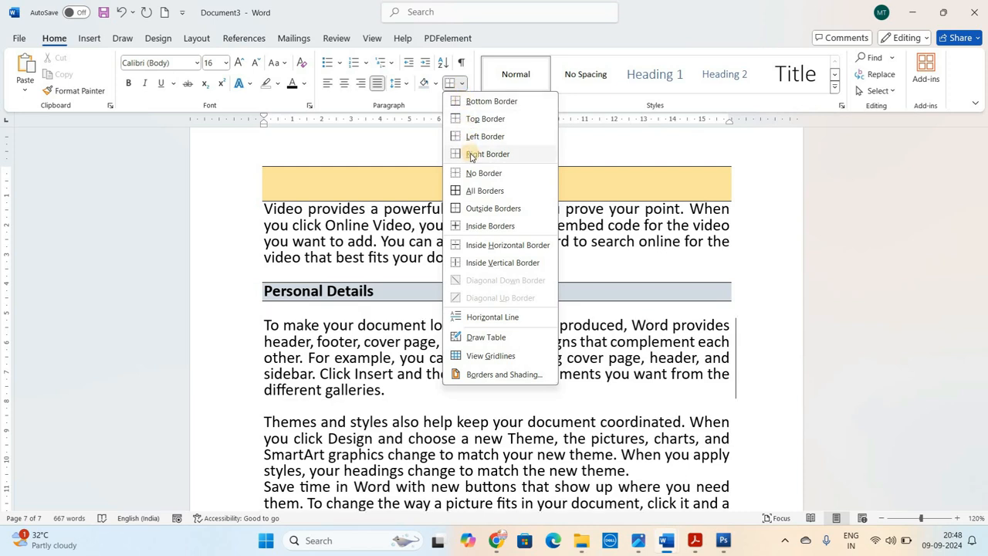
left_click(482, 208)
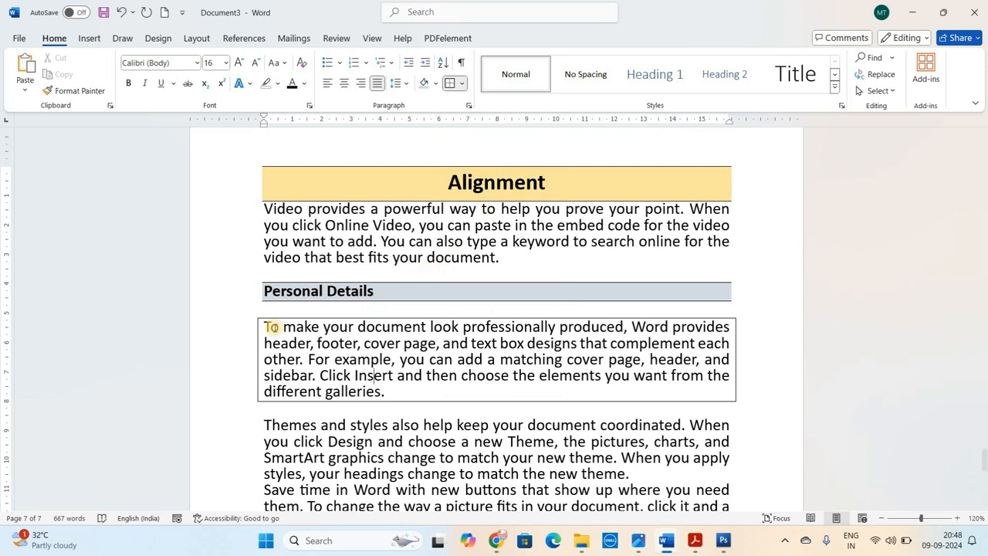
Shade the bordered "To make your document" paragraph with the standard Dark Blue color
left_click(437, 83)
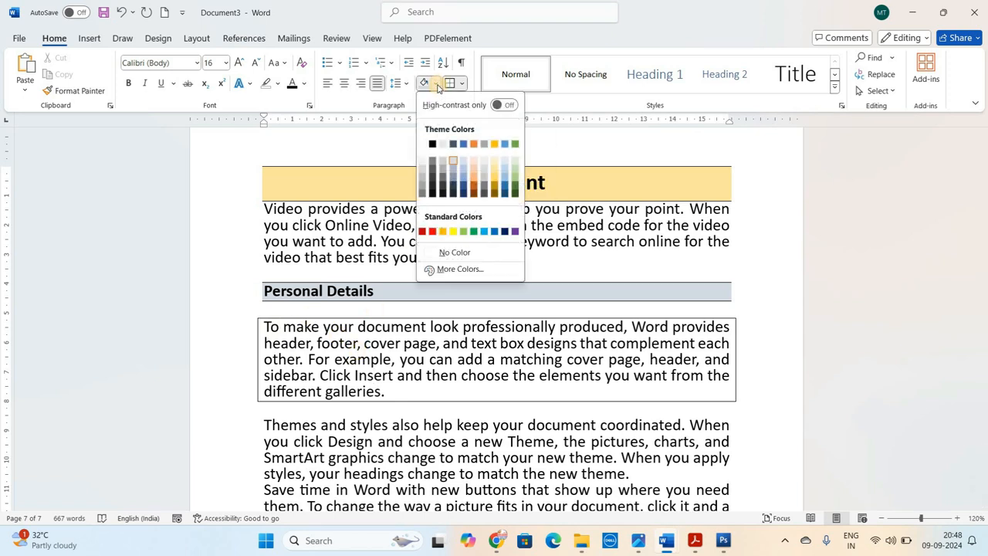
left_click(504, 231)
left_click(497, 377)
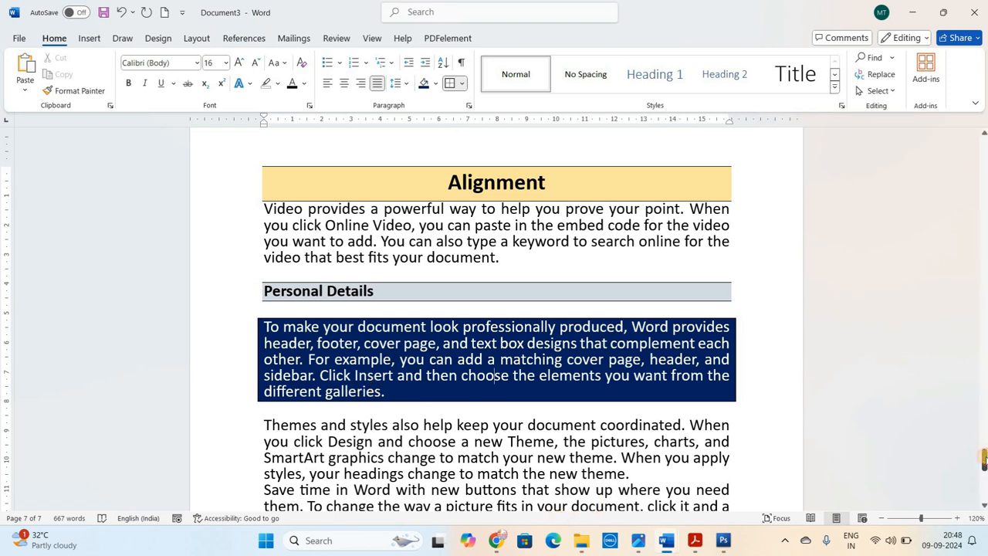
Add a blank line after the "Themes and styles" paragraph and shade that paragraph with the full-strength gold theme color
left_click_drag(984, 459, 985, 467)
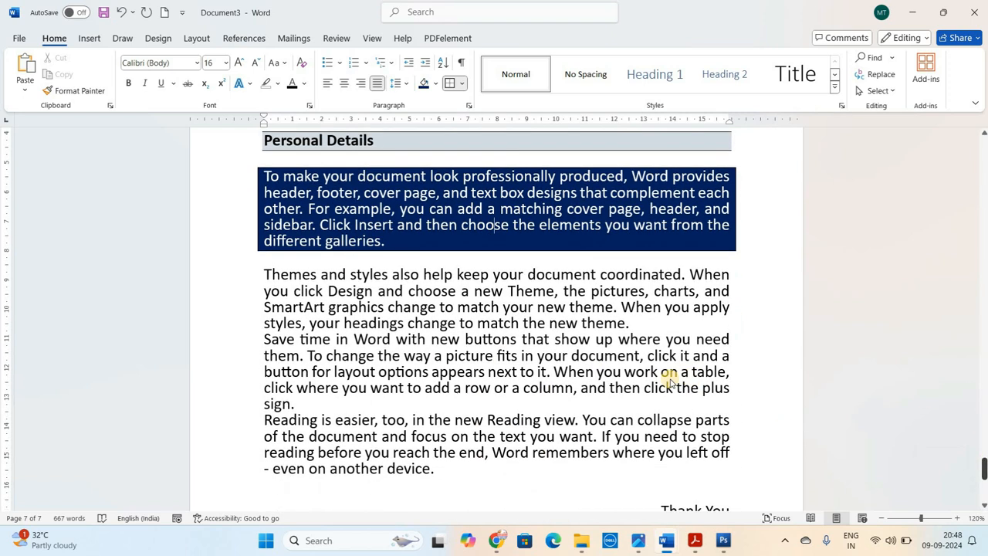
left_click(630, 323)
key("Return")
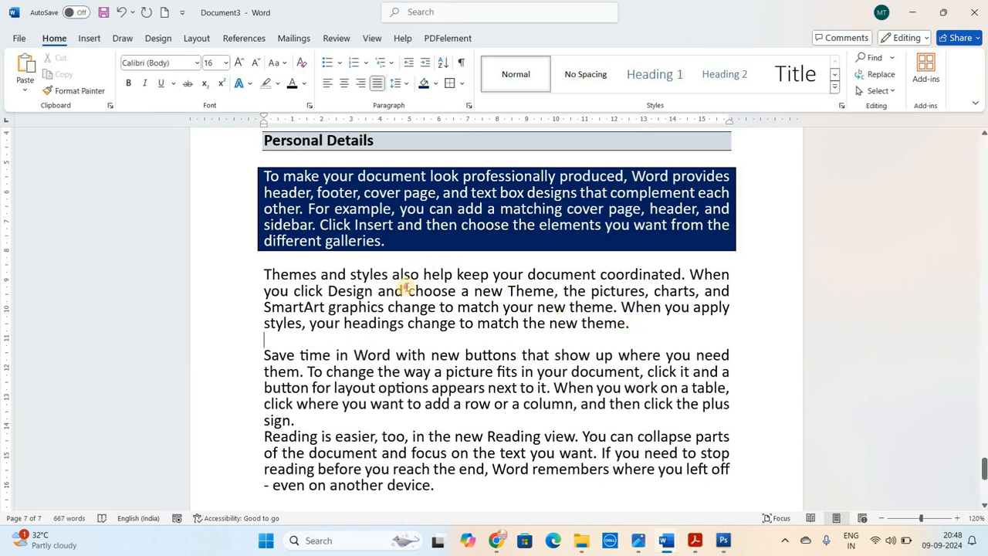
left_click(407, 289)
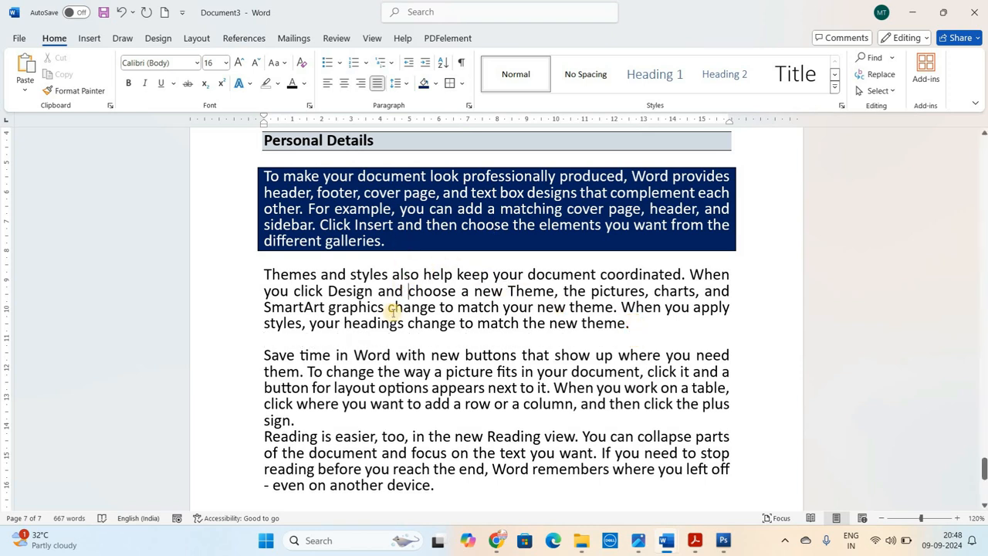
left_click(436, 83)
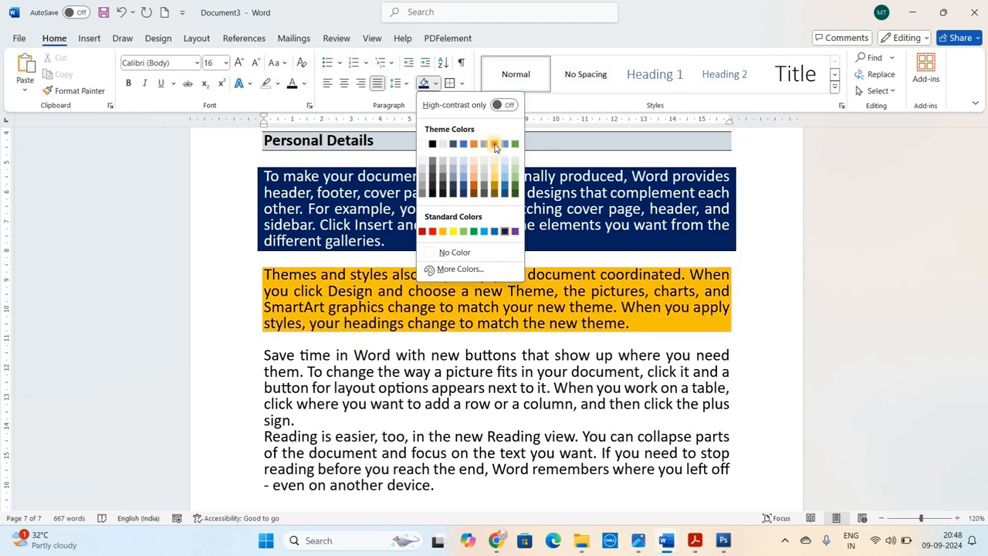
left_click(495, 143)
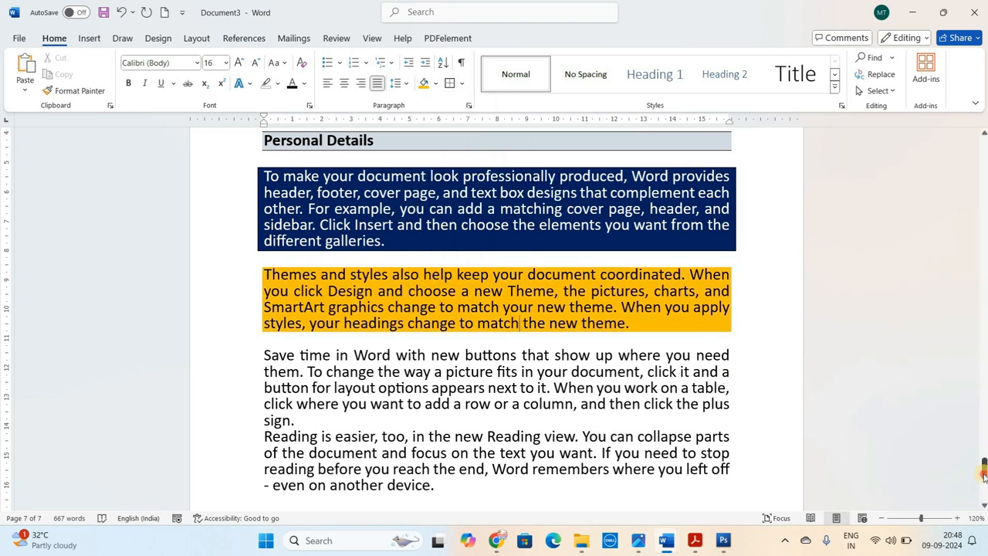
Return to the "Paragraph Group" bullet list on page 1 of the document
left_click_drag(984, 475, 976, 151)
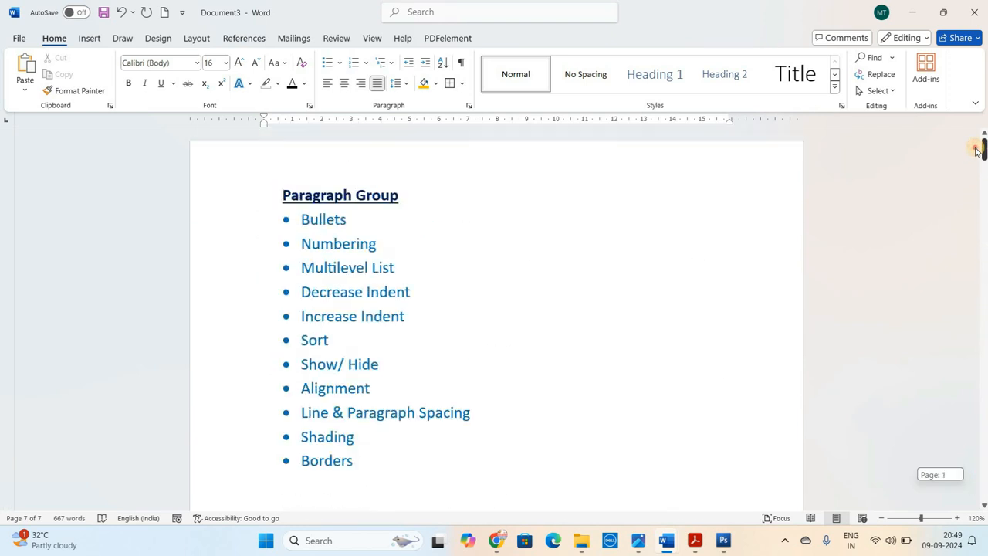
left_click(516, 311)
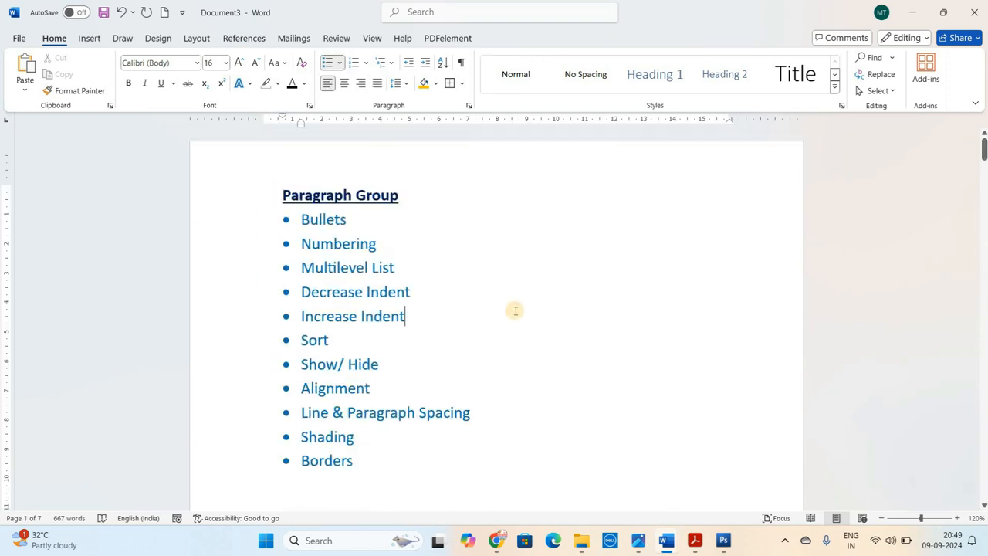